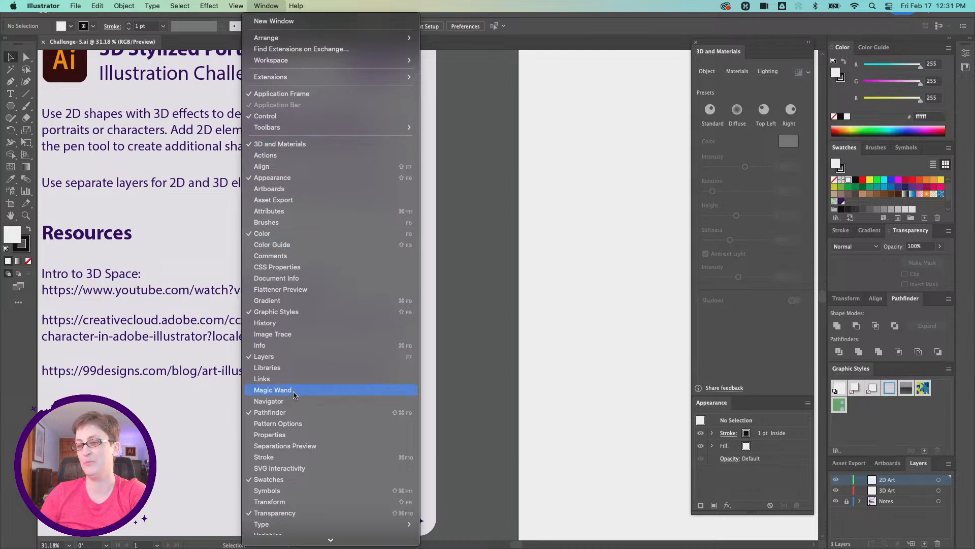
{"action": "mouse_move", "coordinate": [330, 539]}
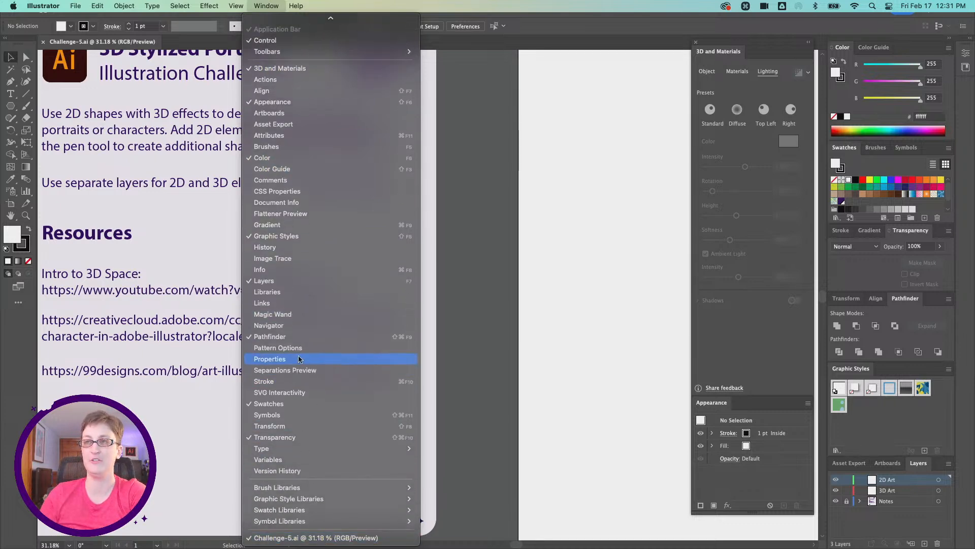
{"action": "left_click", "coordinate": [272, 4]}
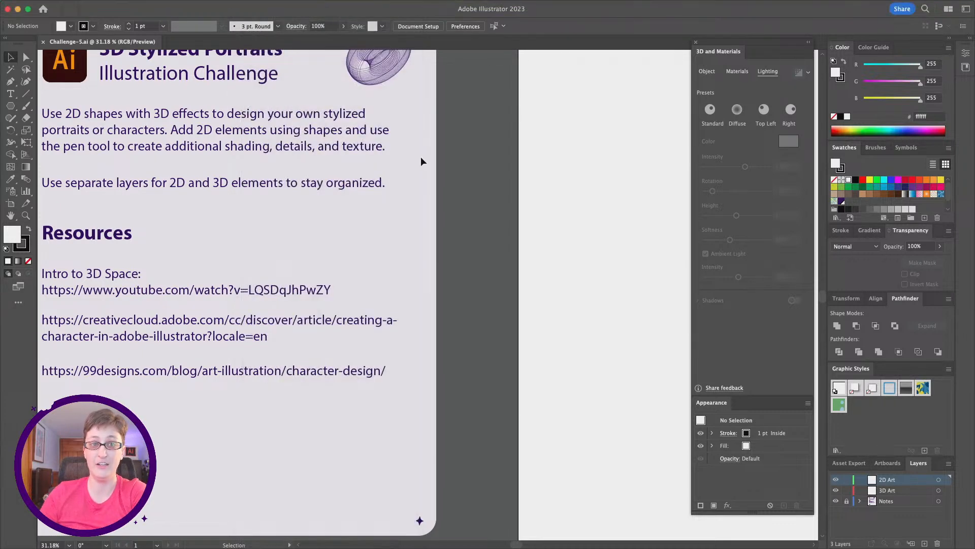
{"action": "scroll", "coordinate": [420, 156], "scroll_direction": "right", "scroll_amount": 10}
{"action": "scroll", "coordinate": [421, 158], "scroll_direction": "left", "scroll_amount": 1}
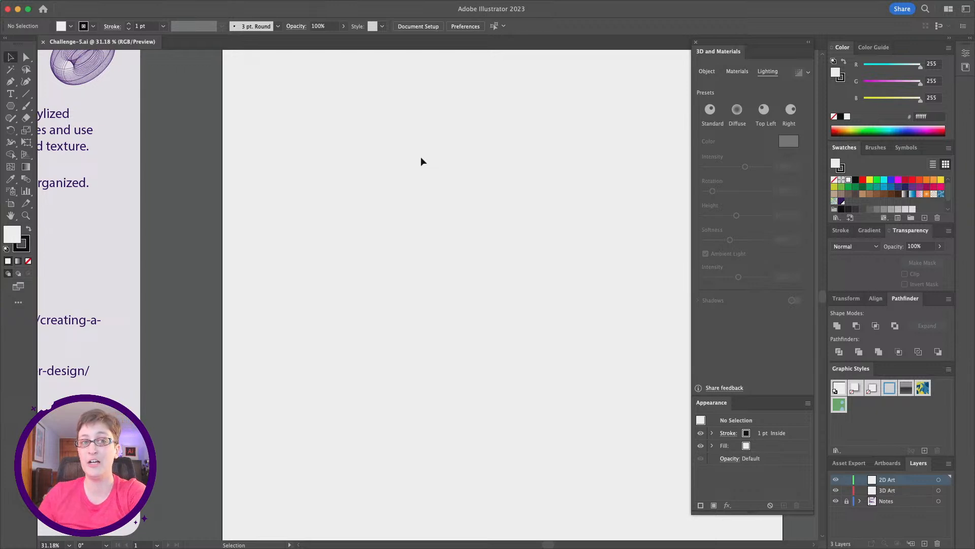
- Draw a square rectangle about 786 px wide on the artboard with the Rectangle tool
{"action": "left_click", "coordinate": [9, 107]}
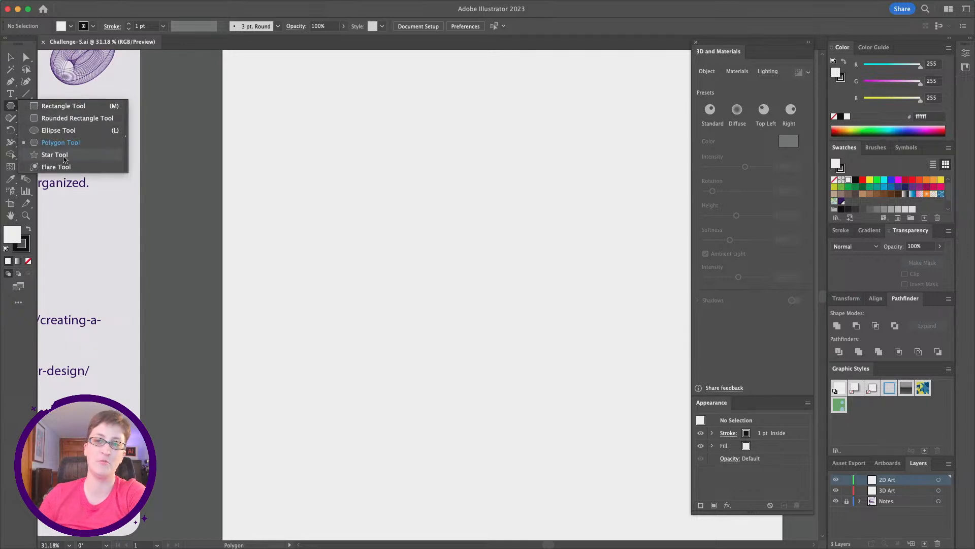
{"action": "left_click", "coordinate": [61, 108]}
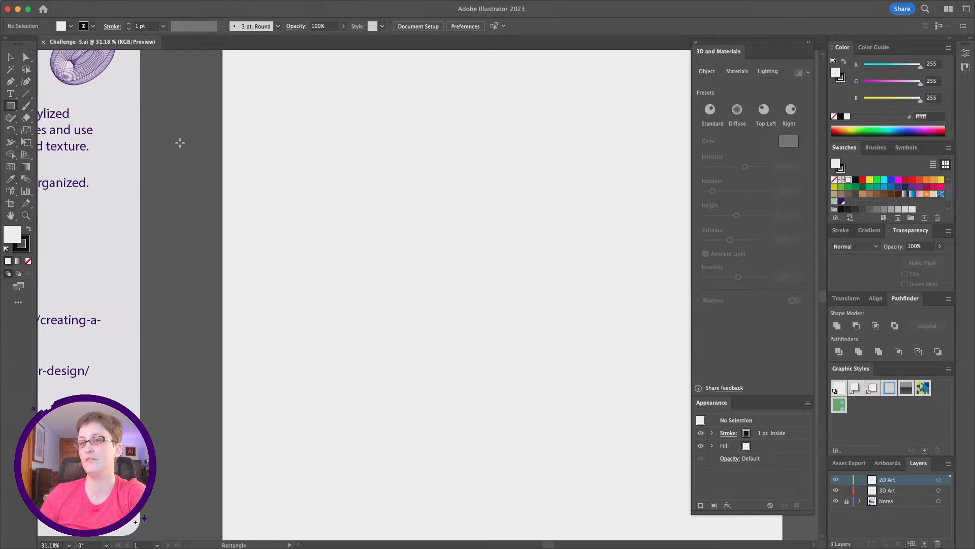
{"action": "scroll", "coordinate": [208, 153], "scroll_direction": "right", "scroll_amount": 3}
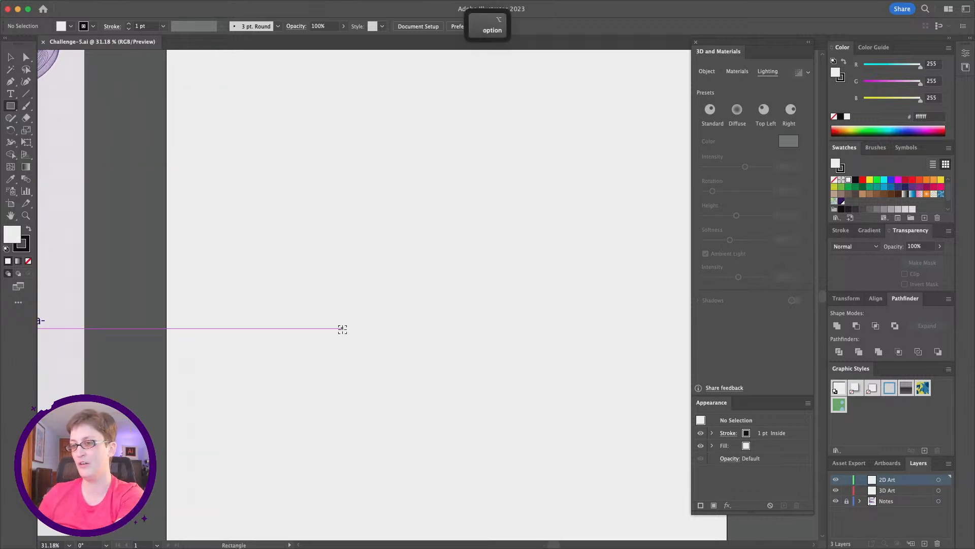
{"action": "scroll", "coordinate": [342, 330], "scroll_direction": "down", "scroll_amount": 2}
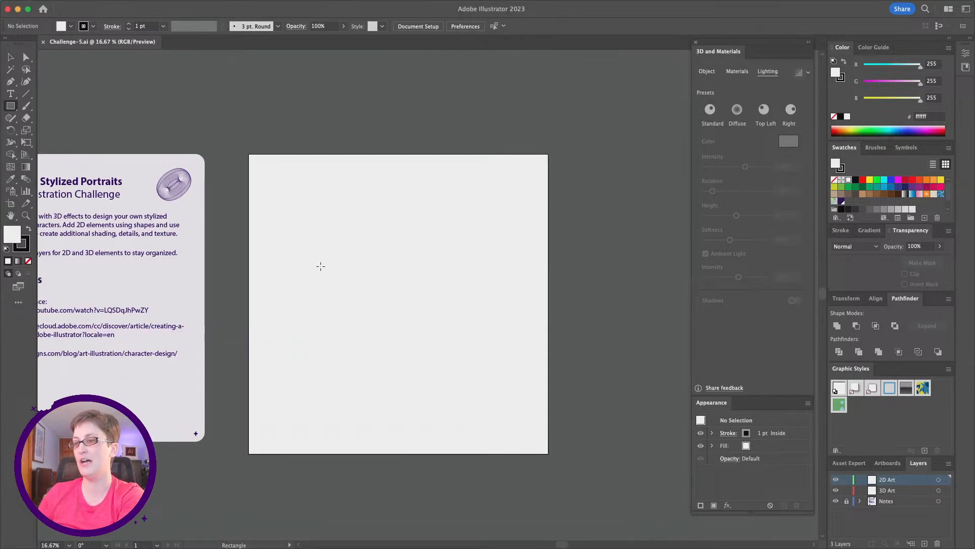
{"action": "scroll", "coordinate": [329, 224], "scroll_direction": "up", "scroll_amount": 1}
{"action": "scroll", "coordinate": [330, 224], "scroll_direction": "down", "scroll_amount": 2}
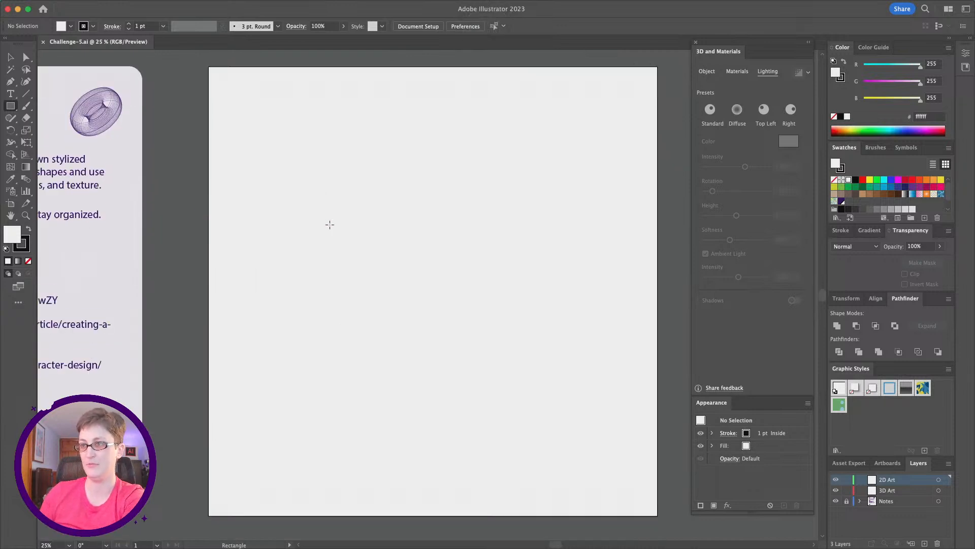
{"action": "left_click_drag", "start_coordinate": [313, 134], "coordinate": [489, 305]}
{"action": "left_click", "coordinate": [11, 57]}
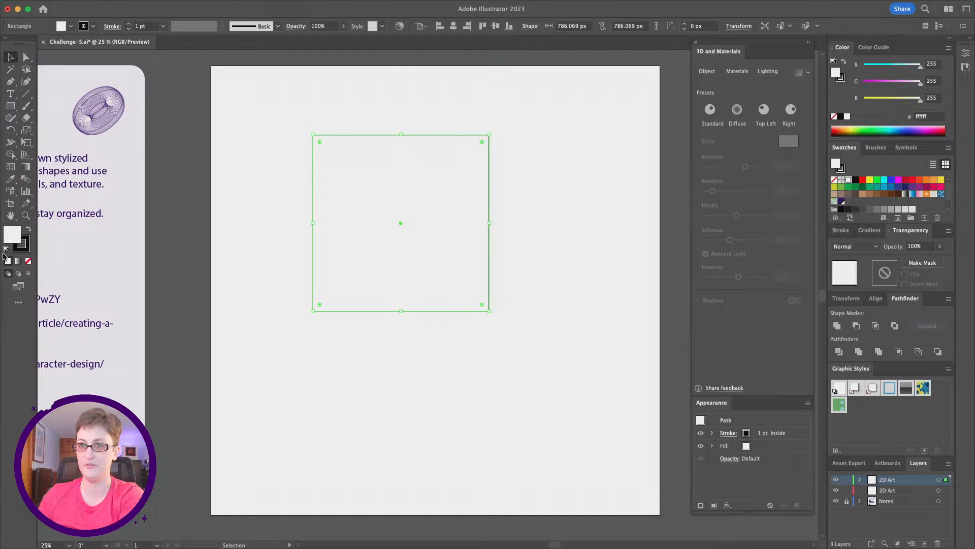
- Set the rectangle's stroke to none
{"action": "left_click", "coordinate": [25, 248]}
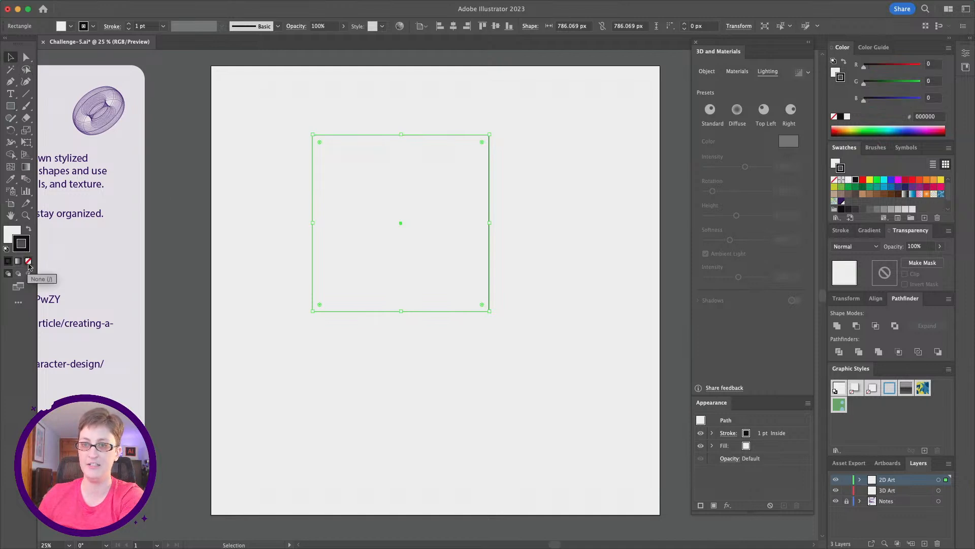
{"action": "key", "text": "super"}
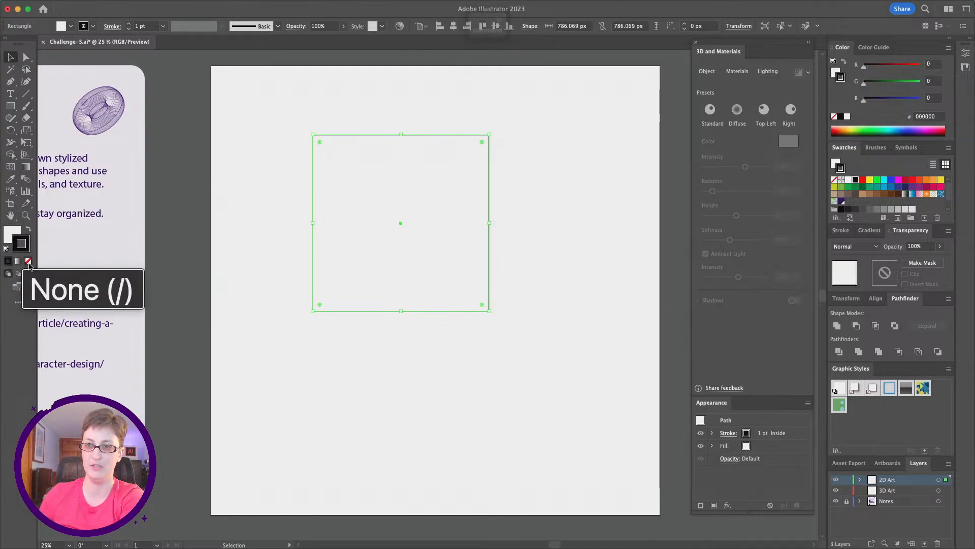
{"action": "left_click", "coordinate": [29, 262]}
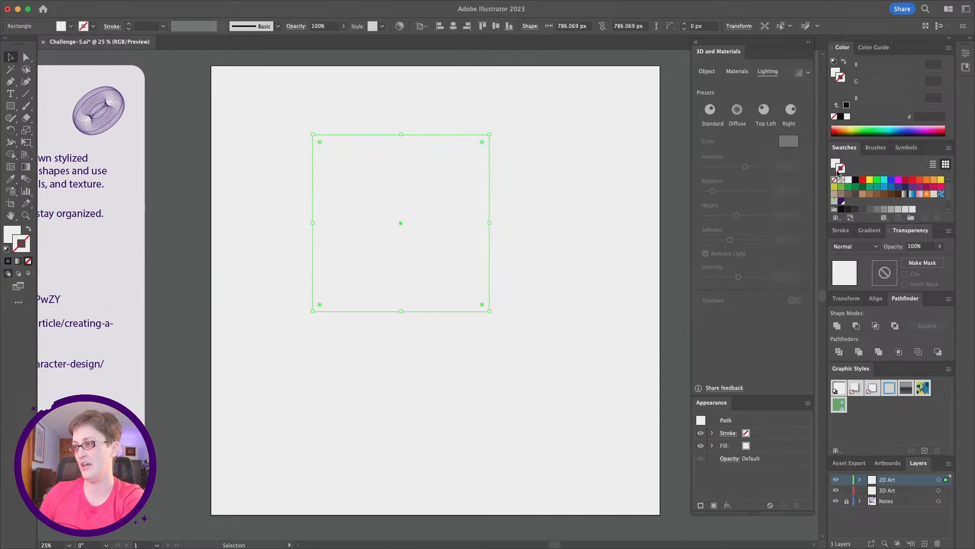
{"action": "key", "text": "alt"}
{"action": "scroll", "coordinate": [834, 182], "scroll_direction": "down", "scroll_amount": 2}
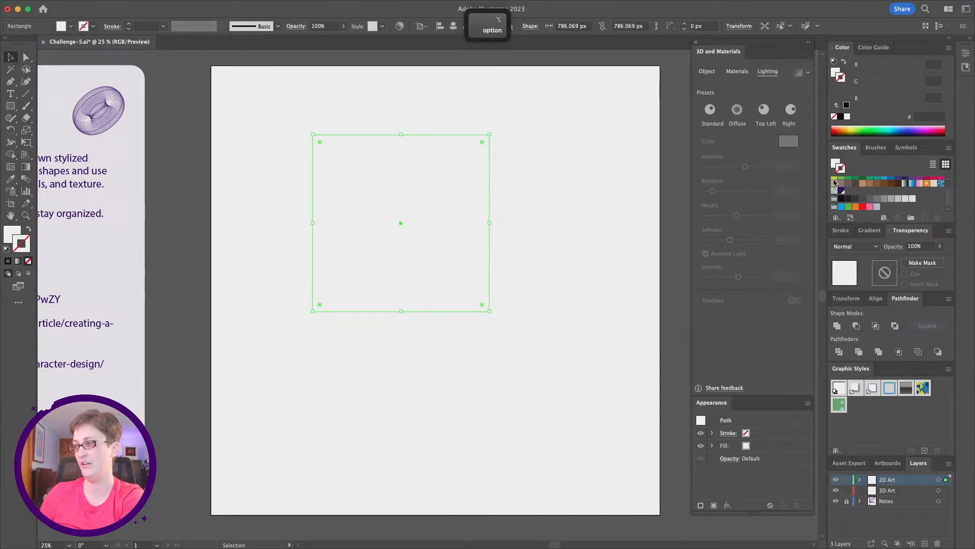
{"action": "scroll", "coordinate": [835, 181], "scroll_direction": "up", "scroll_amount": 2}
{"action": "scroll", "coordinate": [835, 181], "scroll_direction": "down", "scroll_amount": 2}
{"action": "scroll", "coordinate": [836, 181], "scroll_direction": "up", "scroll_amount": 2}
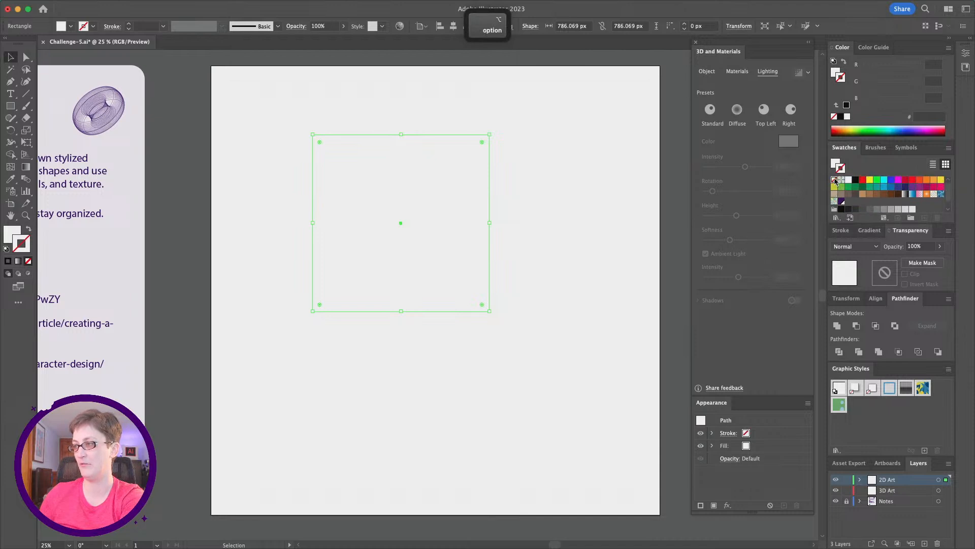
{"action": "key", "text": "super"}
{"action": "scroll", "coordinate": [835, 182], "scroll_direction": "up", "scroll_amount": 4}
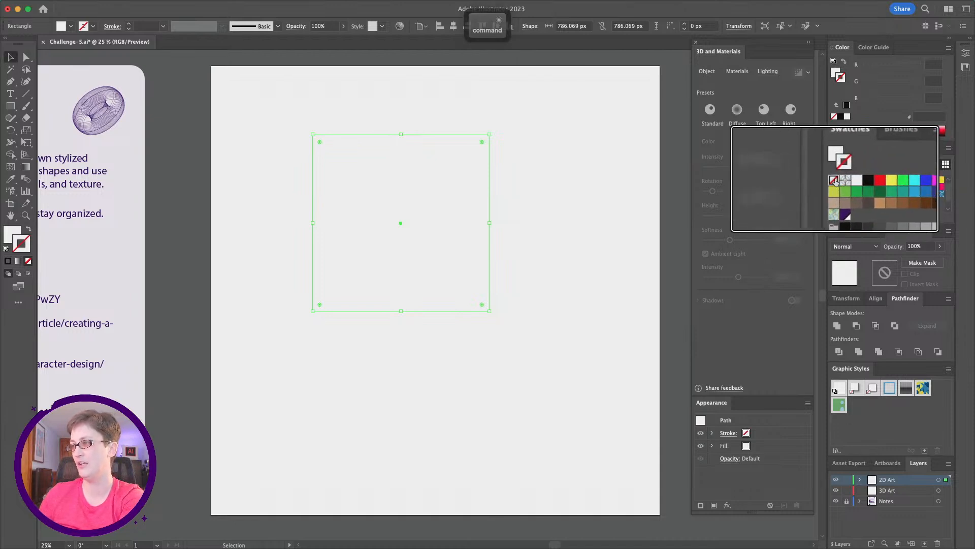
{"action": "scroll", "coordinate": [836, 182], "scroll_direction": "down", "scroll_amount": 4}
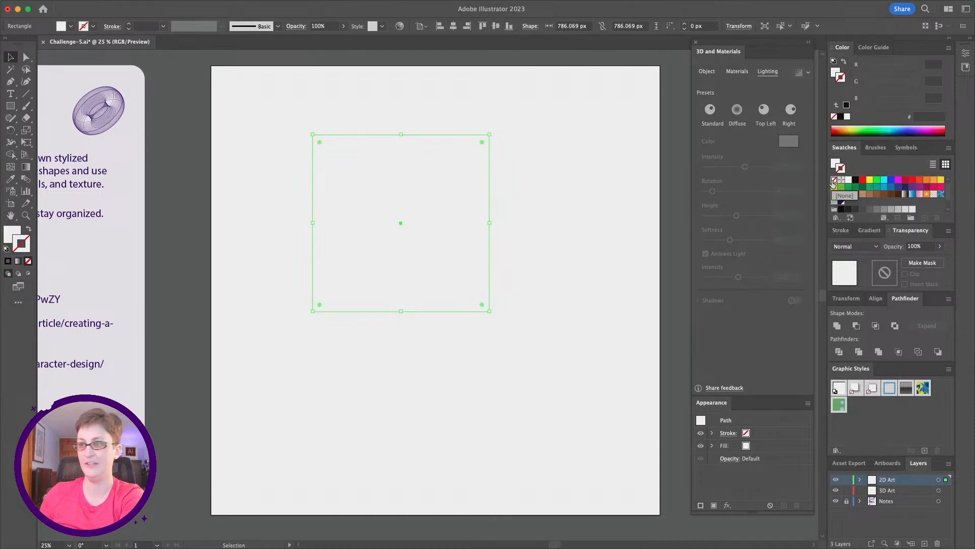
- Set the rectangle's fill to a light peach colour, ffd5b3, in the Color Picker
{"action": "double_click", "coordinate": [11, 234]}
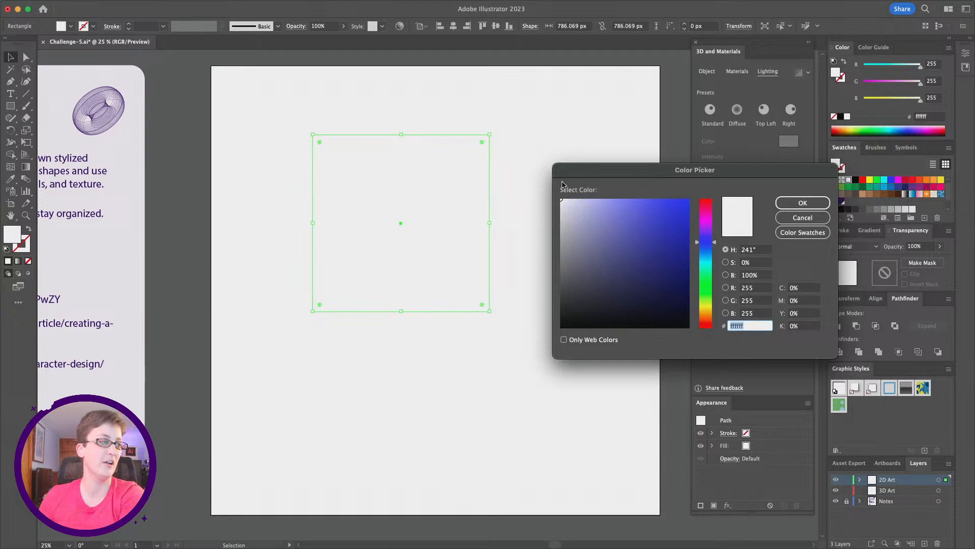
{"action": "left_click_drag", "start_coordinate": [629, 175], "coordinate": [617, 170]}
{"action": "left_click_drag", "start_coordinate": [697, 238], "coordinate": [697, 323]}
{"action": "left_click_drag", "start_coordinate": [557, 196], "coordinate": [575, 193]}
{"action": "left_click_drag", "start_coordinate": [693, 322], "coordinate": [694, 313]}
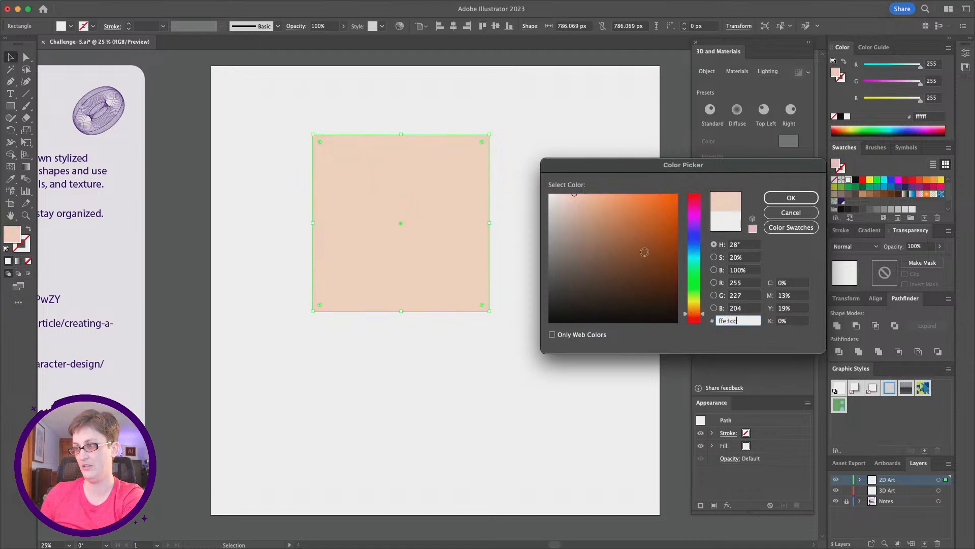
{"action": "left_click_drag", "start_coordinate": [575, 194], "coordinate": [587, 193]}
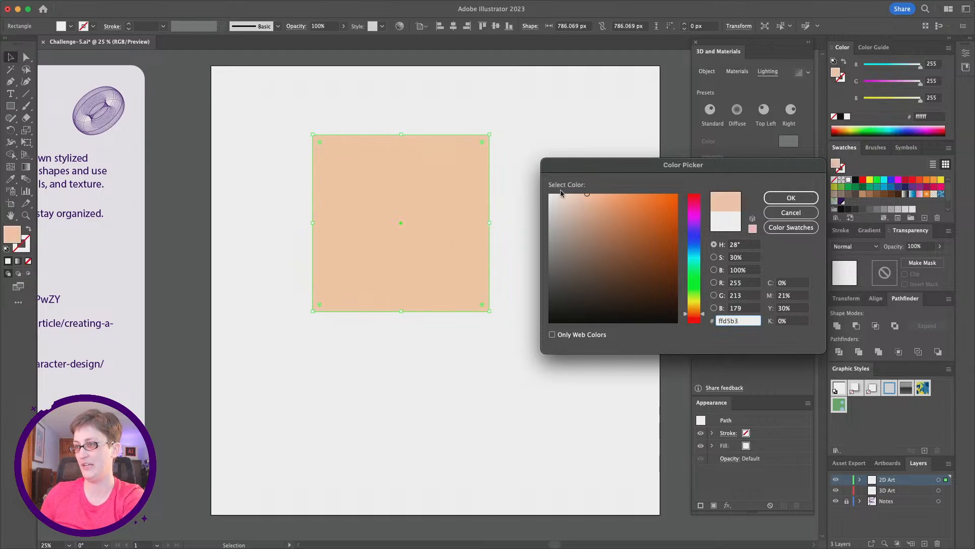
{"action": "left_click", "coordinate": [786, 198]}
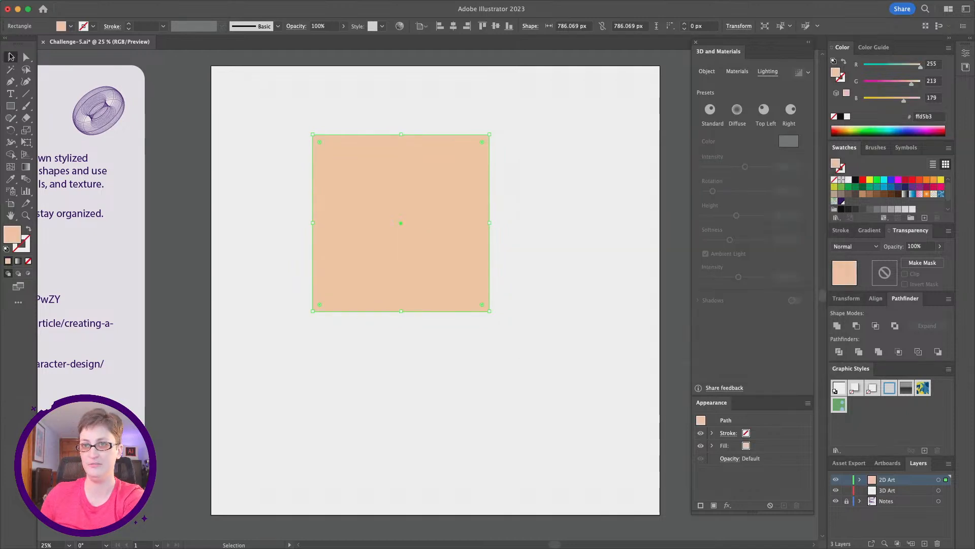
- Apply an Inflate warp effect to the rectangle with a bend of 22%
{"action": "scroll", "coordinate": [393, 205], "scroll_direction": "up", "scroll_amount": 1}
{"action": "scroll", "coordinate": [393, 204], "scroll_direction": "down", "scroll_amount": 1}
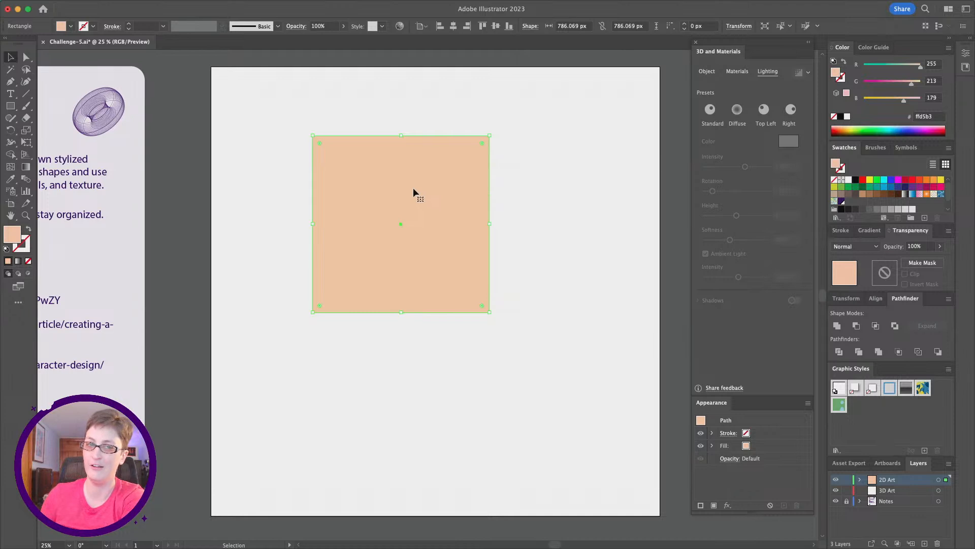
{"action": "scroll", "coordinate": [413, 205], "scroll_direction": "left", "scroll_amount": 2}
{"action": "scroll", "coordinate": [413, 206], "scroll_direction": "down", "scroll_amount": 2}
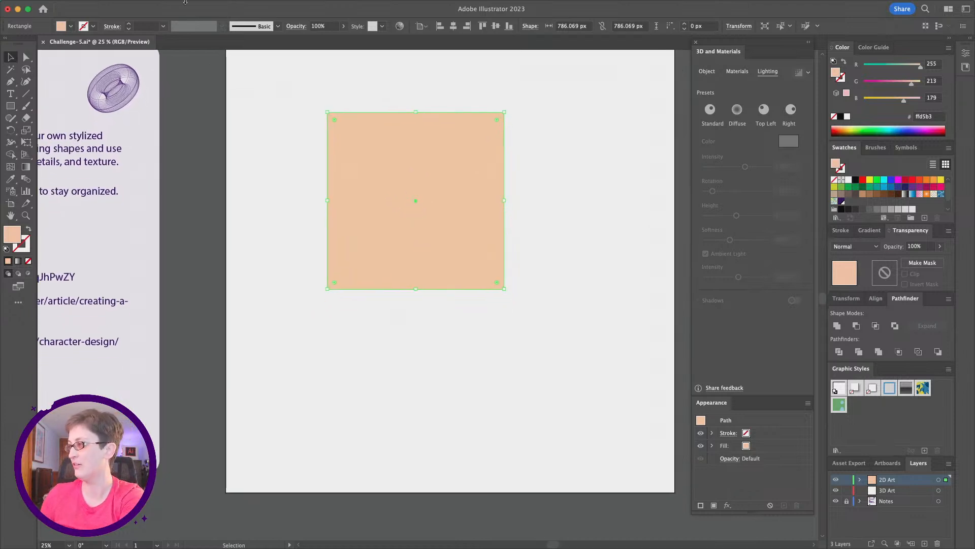
{"action": "left_click", "coordinate": [203, 4]}
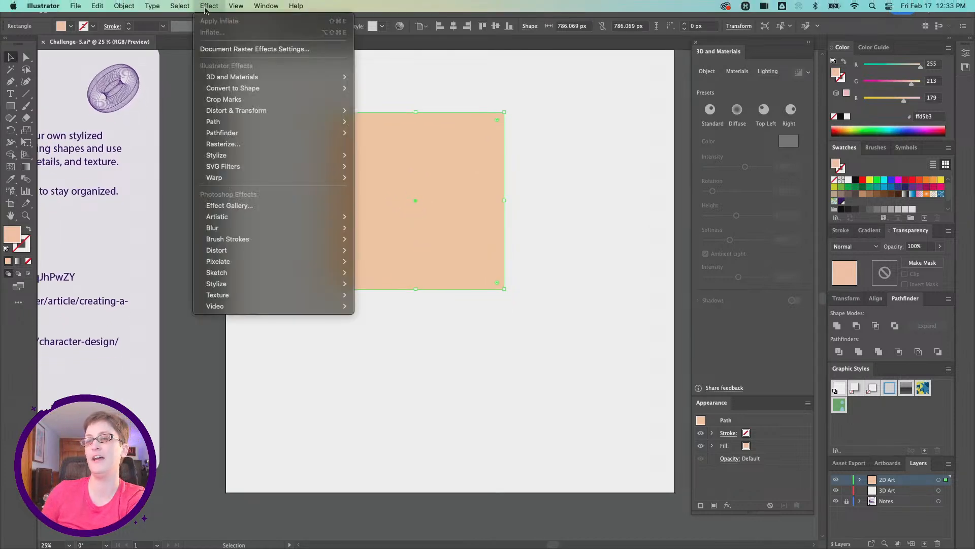
{"action": "mouse_move", "coordinate": [279, 178]}
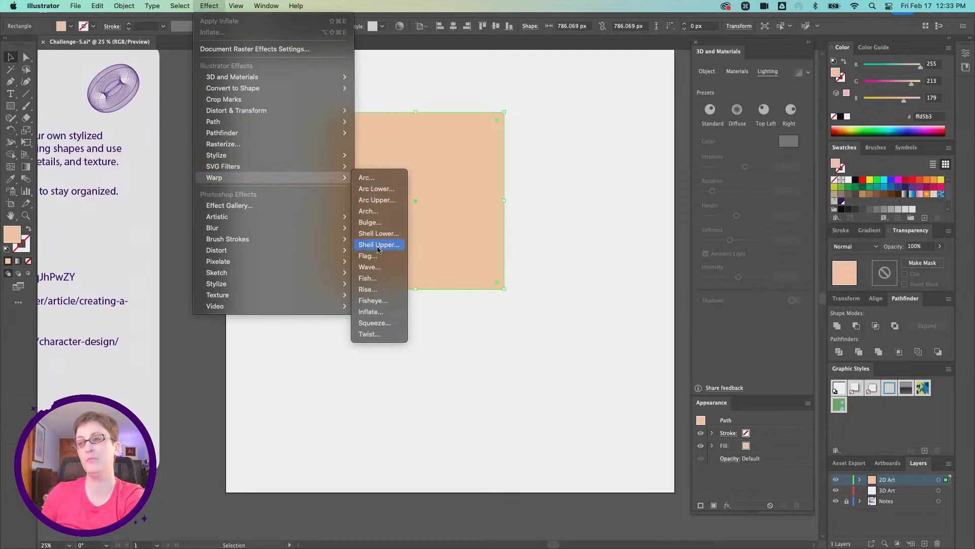
{"action": "left_click", "coordinate": [382, 312]}
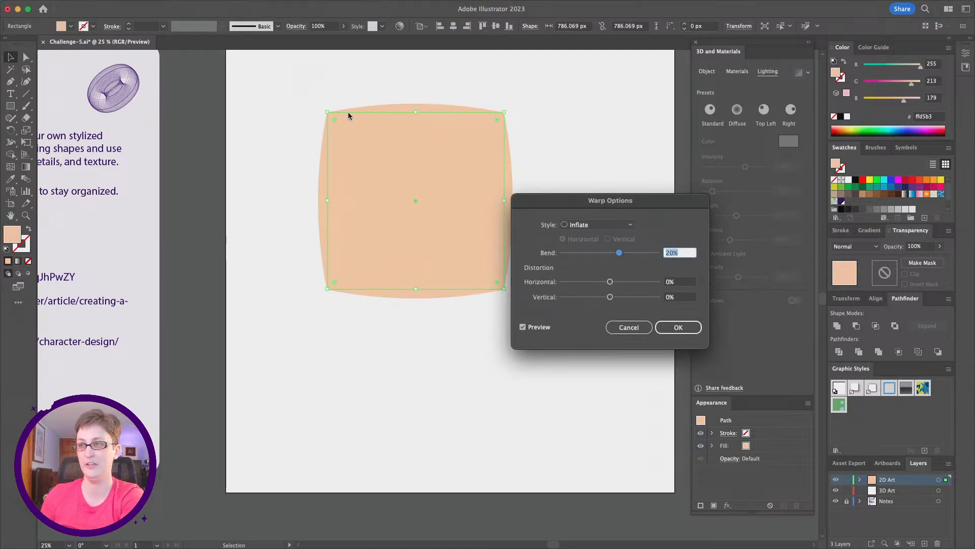
{"action": "left_click_drag", "start_coordinate": [619, 253], "coordinate": [620, 254]}
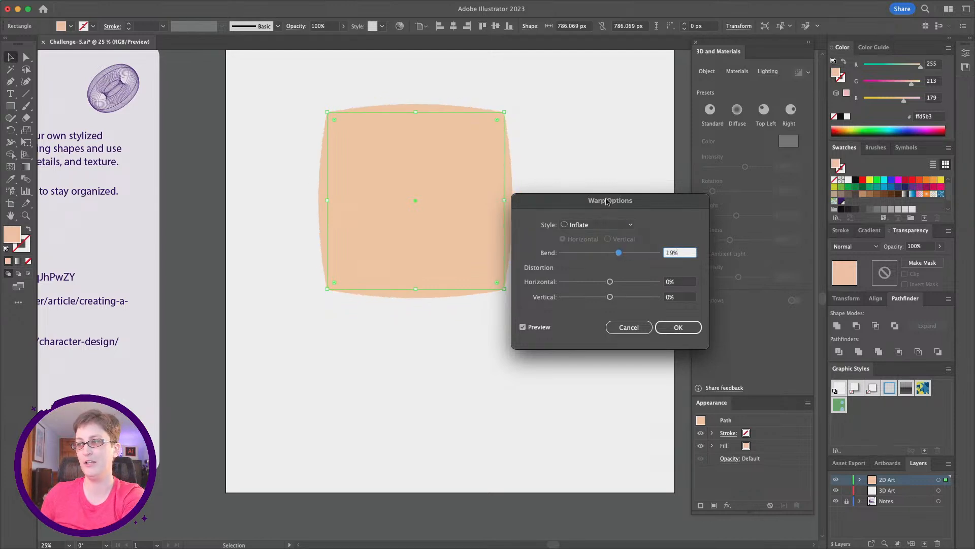
{"action": "left_click_drag", "start_coordinate": [608, 201], "coordinate": [667, 169]}
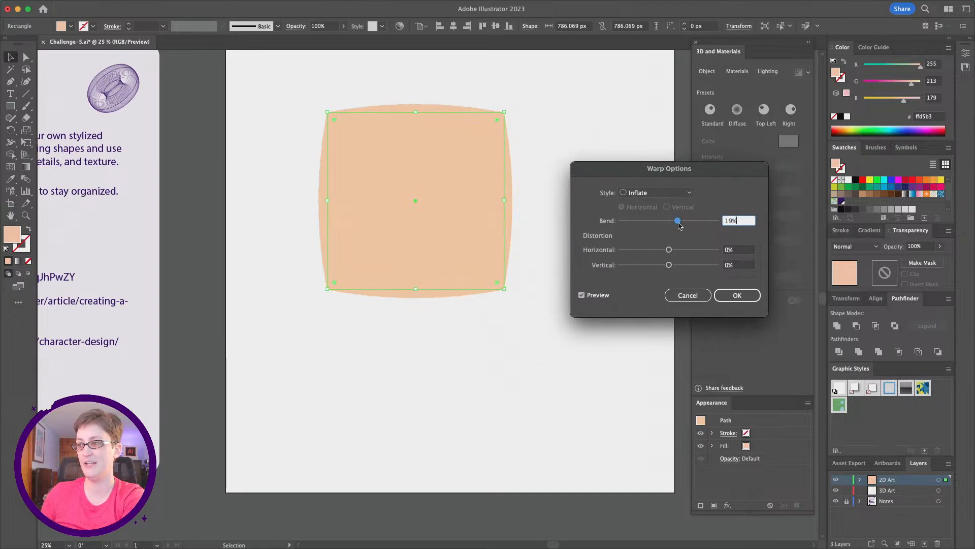
{"action": "left_click_drag", "start_coordinate": [678, 222], "coordinate": [682, 225]}
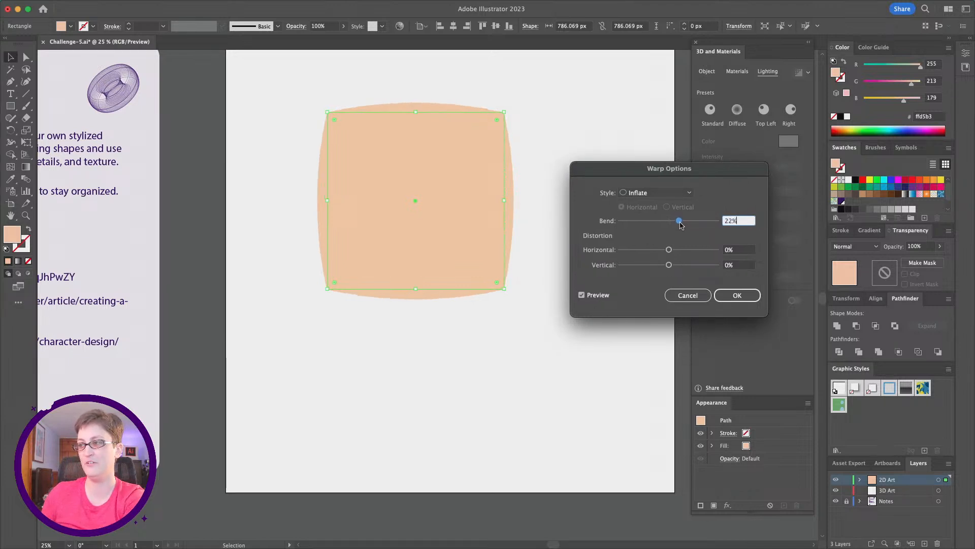
{"action": "left_click", "coordinate": [733, 298]}
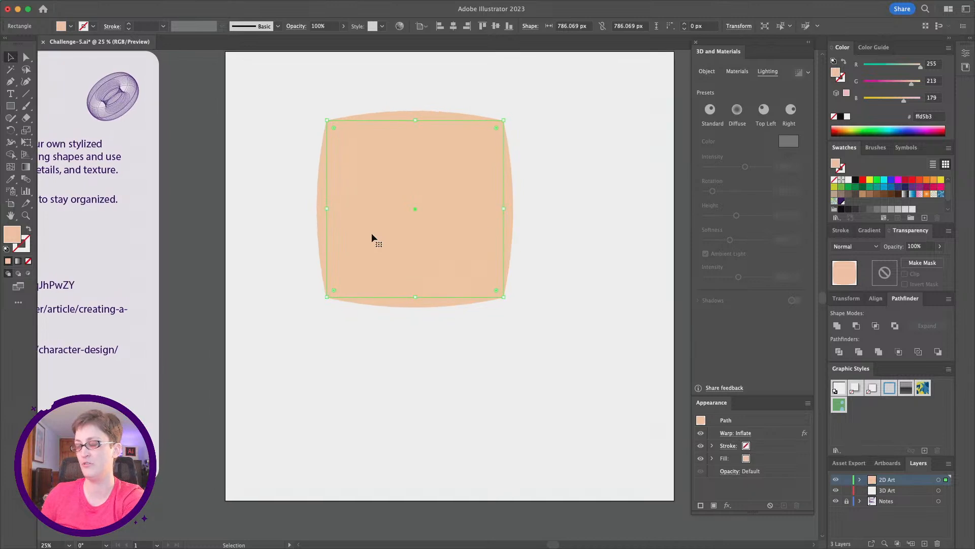
- Move the warped shape slightly right and down on the artboard
{"action": "scroll", "coordinate": [371, 240], "scroll_direction": "up", "scroll_amount": 1}
{"action": "left_click_drag", "start_coordinate": [371, 241], "coordinate": [396, 251]}
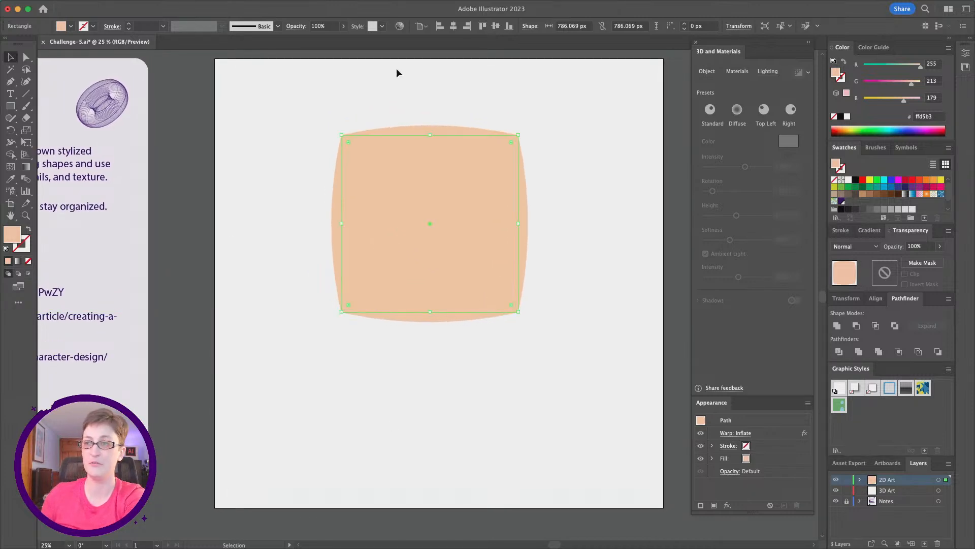
{"action": "mouse_move", "coordinate": [315, 3]}
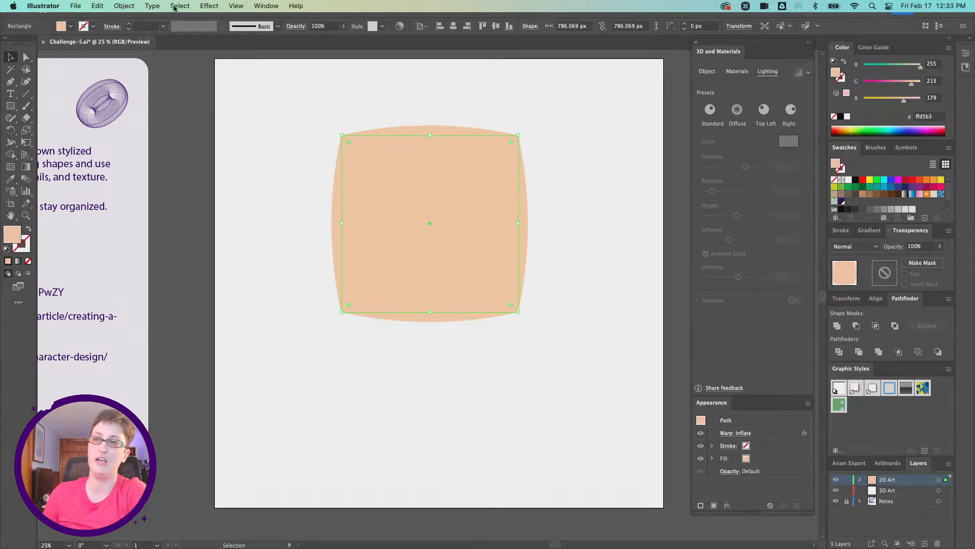
{"action": "left_click", "coordinate": [209, 6]}
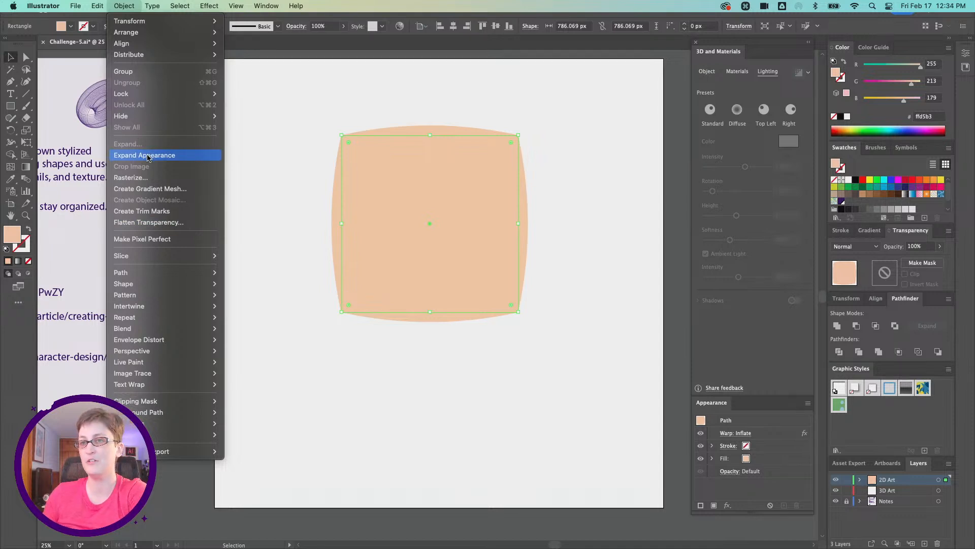
{"action": "left_click", "coordinate": [560, 146]}
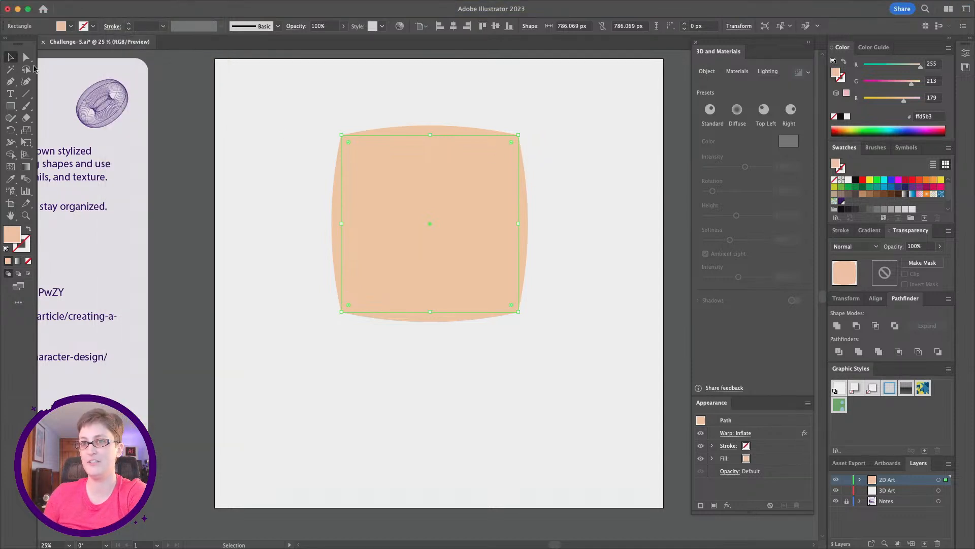
- Expand the shape's appearance to turn the Inflate warp into an editable path
{"action": "left_click", "coordinate": [27, 58]}
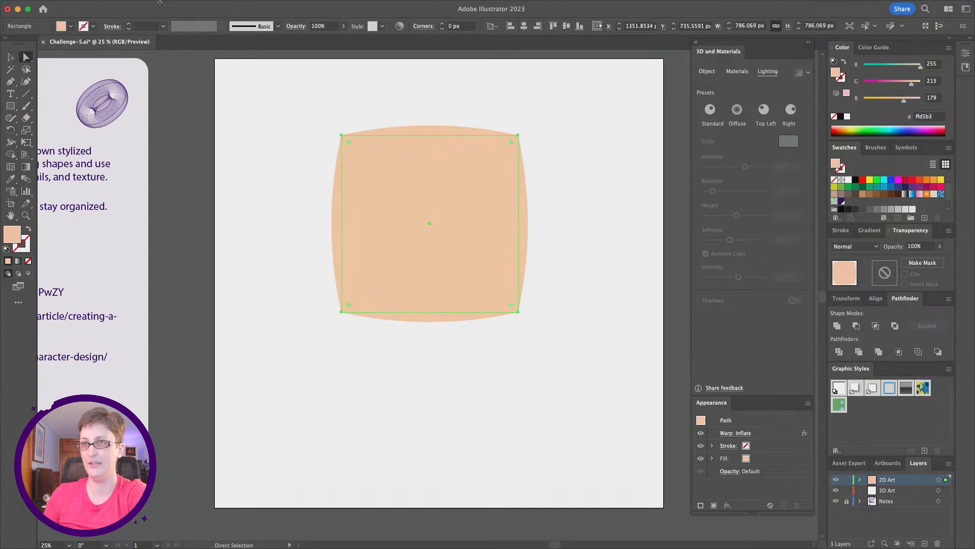
{"action": "left_click", "coordinate": [124, 5]}
{"action": "left_click", "coordinate": [152, 157]}
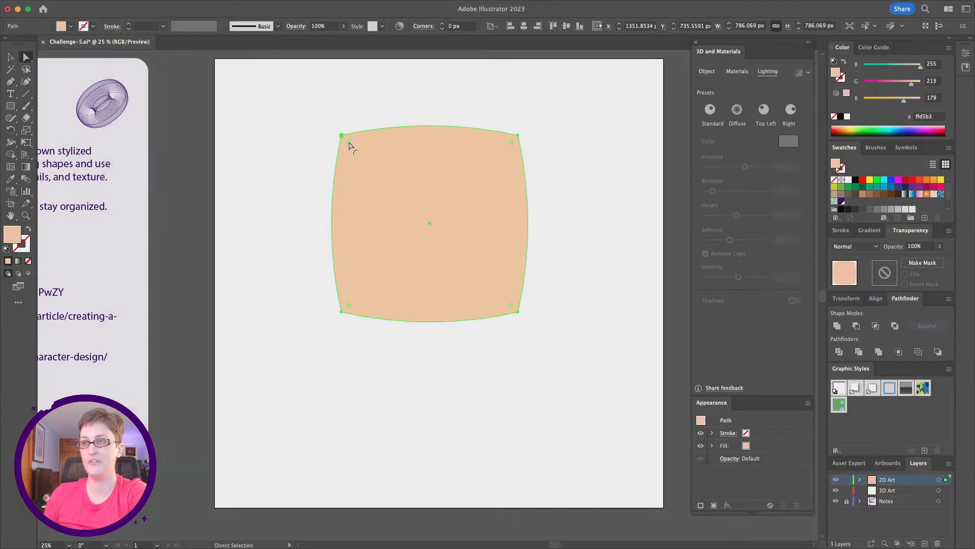
- Round the corners of the warped face shape by dragging a live corner widget inward
{"action": "left_click", "coordinate": [333, 141]}
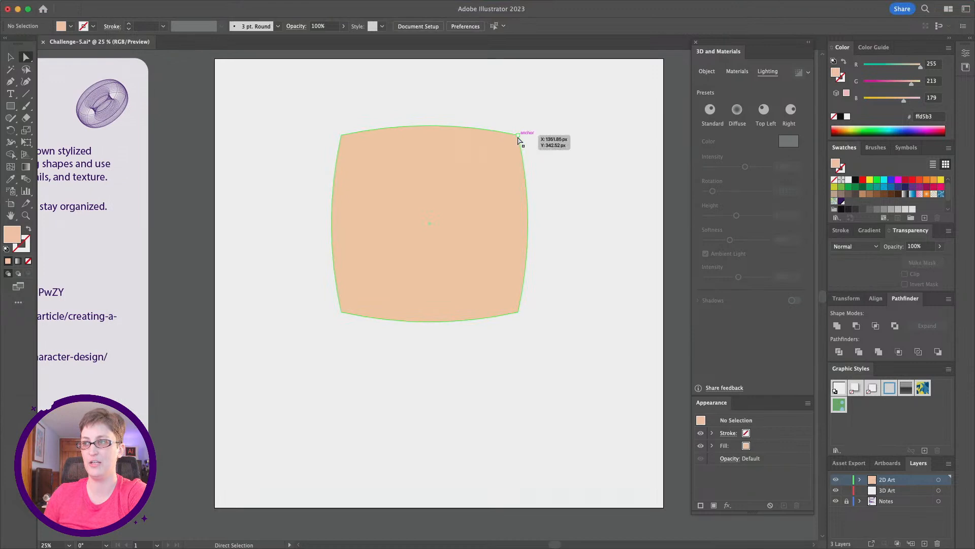
{"action": "left_click", "coordinate": [521, 314]}
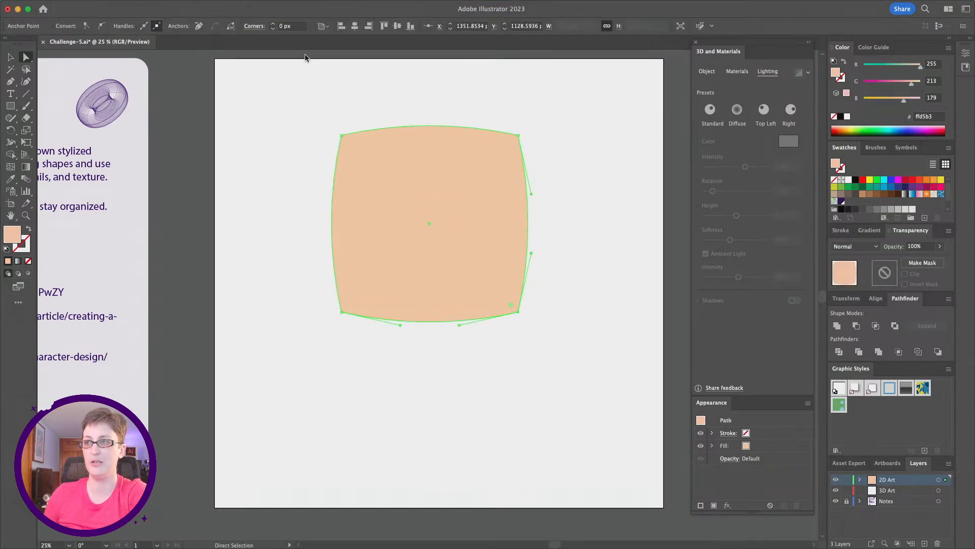
{"action": "left_click", "coordinate": [615, 319]}
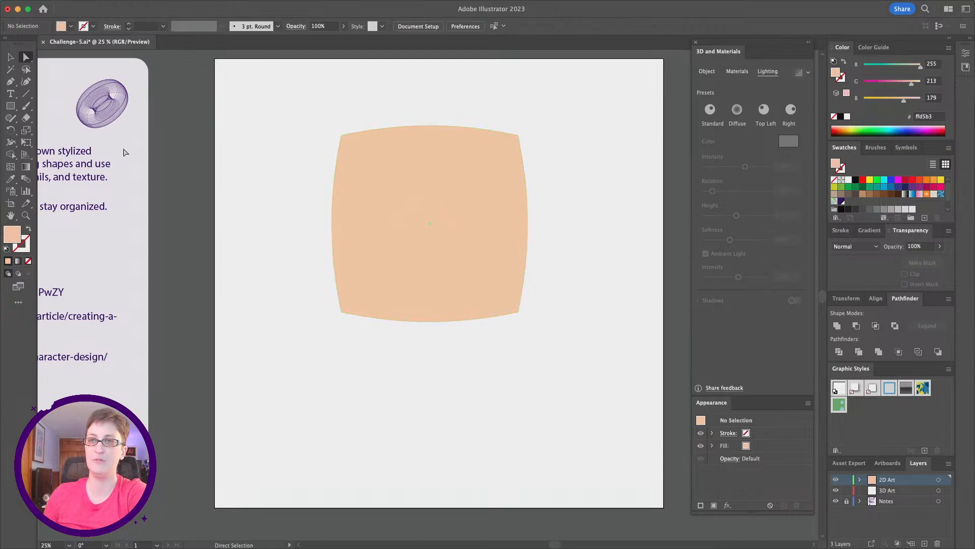
{"action": "left_click", "coordinate": [10, 57]}
{"action": "left_click", "coordinate": [350, 167]}
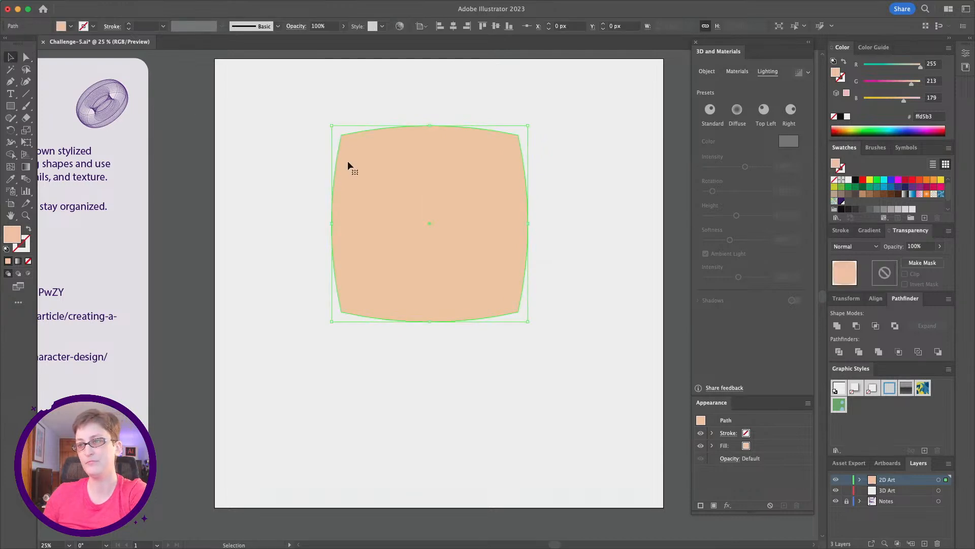
{"action": "left_click", "coordinate": [26, 57]}
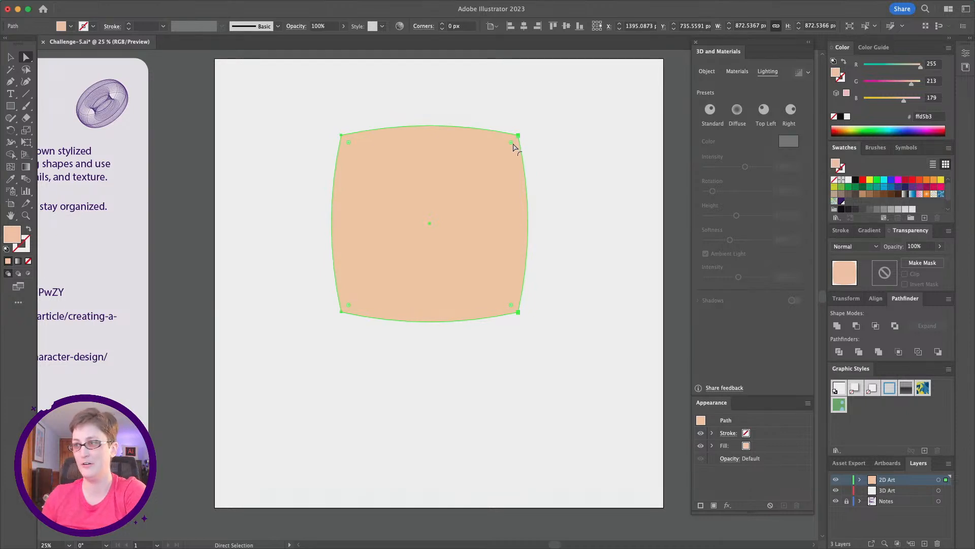
{"action": "left_click_drag", "start_coordinate": [513, 145], "coordinate": [471, 173]}
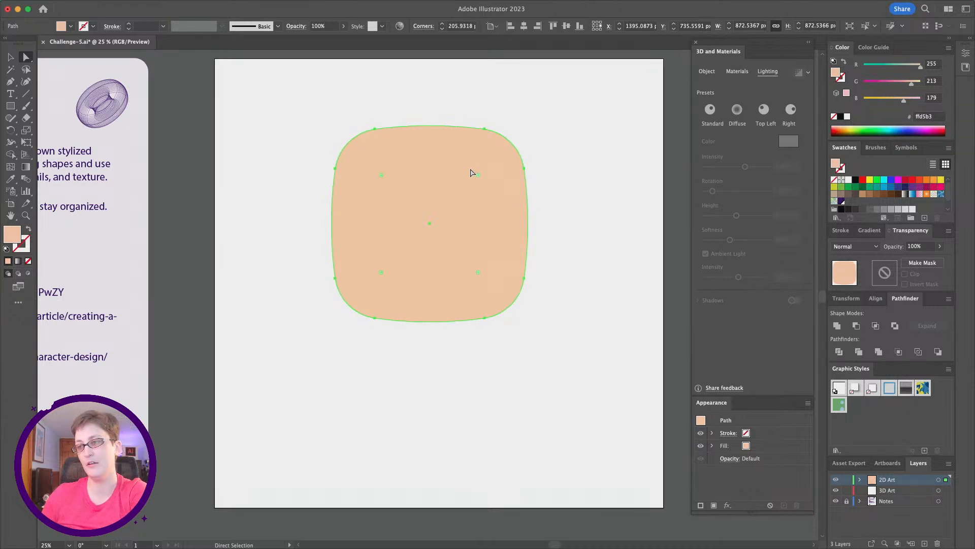
{"action": "left_click", "coordinate": [274, 163]}
{"action": "scroll", "coordinate": [392, 200], "scroll_direction": "down", "scroll_amount": 1}
{"action": "scroll", "coordinate": [405, 199], "scroll_direction": "up", "scroll_amount": 1}
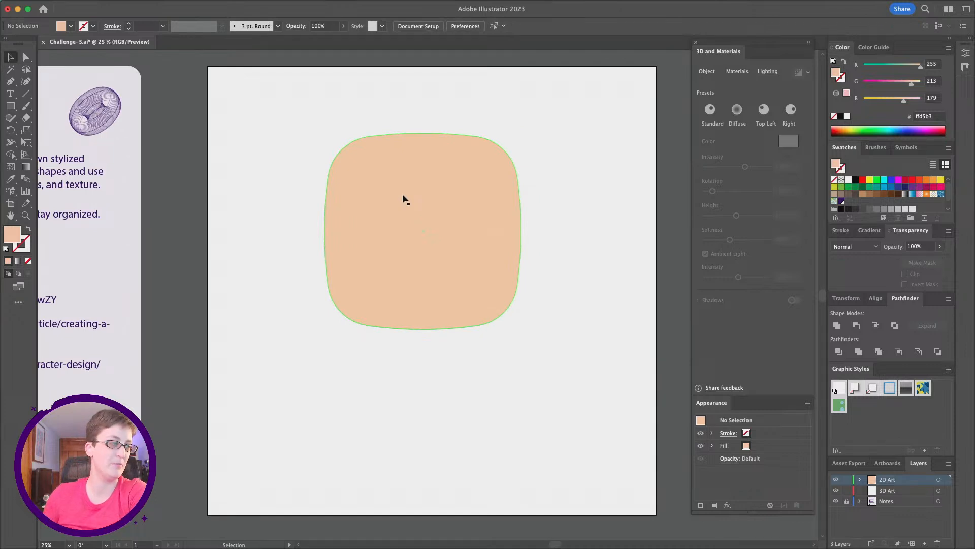
- Draw a small rectangle below the face for the neck and nudge it slightly left
{"action": "left_click", "coordinate": [11, 107]}
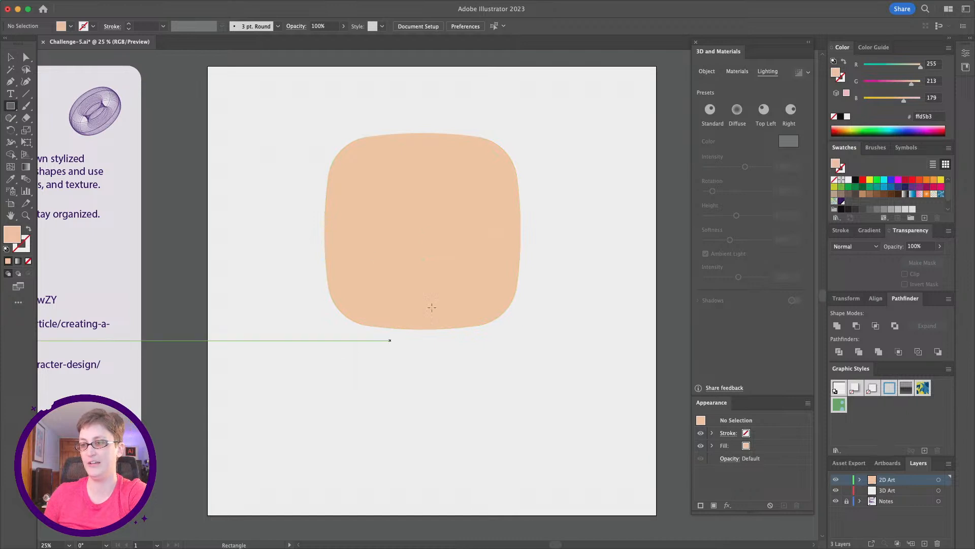
{"action": "mouse_move", "coordinate": [403, 303]}
{"action": "left_mouse_down"}
{"action": "mouse_move", "coordinate": [415, 347]}
{"action": "mouse_move", "coordinate": [452, 373]}
{"action": "left_mouse_up"}
{"action": "left_click", "coordinate": [10, 57]}
{"action": "left_click_drag", "start_coordinate": [420, 340], "coordinate": [416, 340]}
{"action": "left_click", "coordinate": [246, 135]}
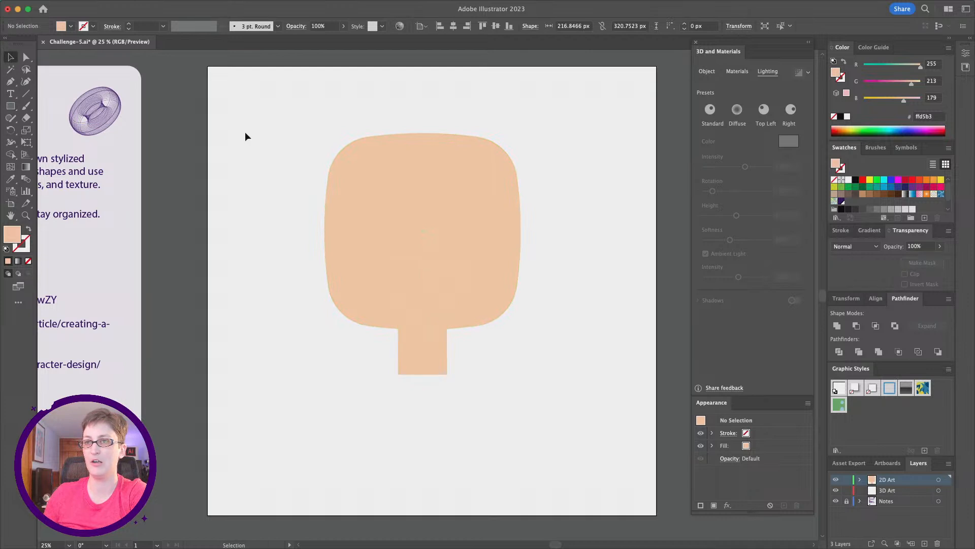
- Toggle Smart Guides and nudge the face shape slightly up and to the right
{"action": "left_click", "coordinate": [215, 5]}
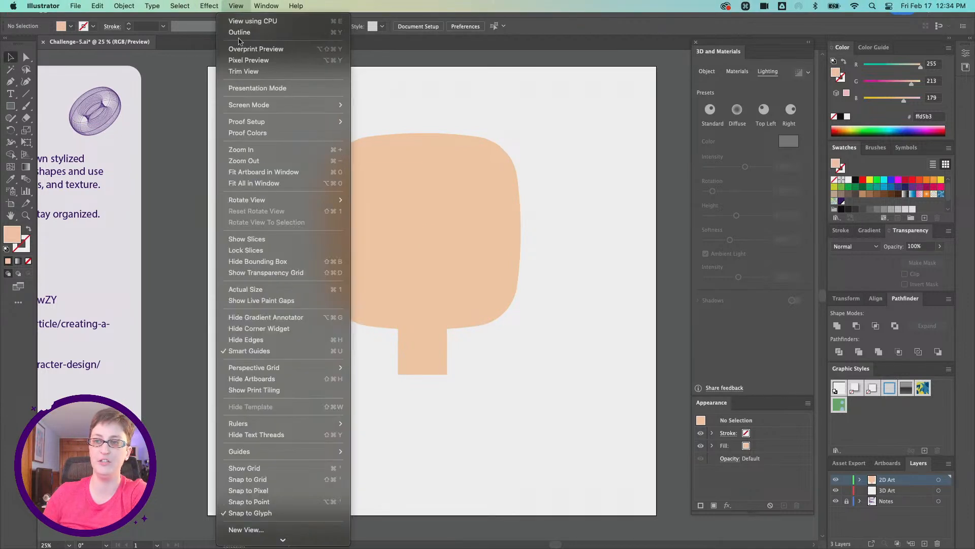
{"action": "left_click", "coordinate": [291, 348]}
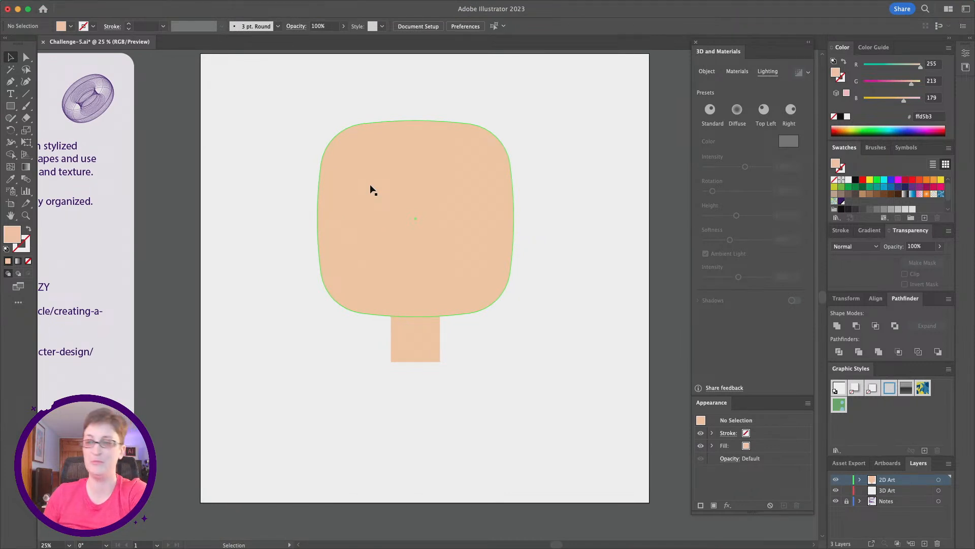
{"action": "scroll", "coordinate": [500, 398], "scroll_direction": "up", "scroll_amount": 1}
{"action": "left_click_drag", "start_coordinate": [367, 214], "coordinate": [377, 209]}
{"action": "left_click", "coordinate": [468, 386]}
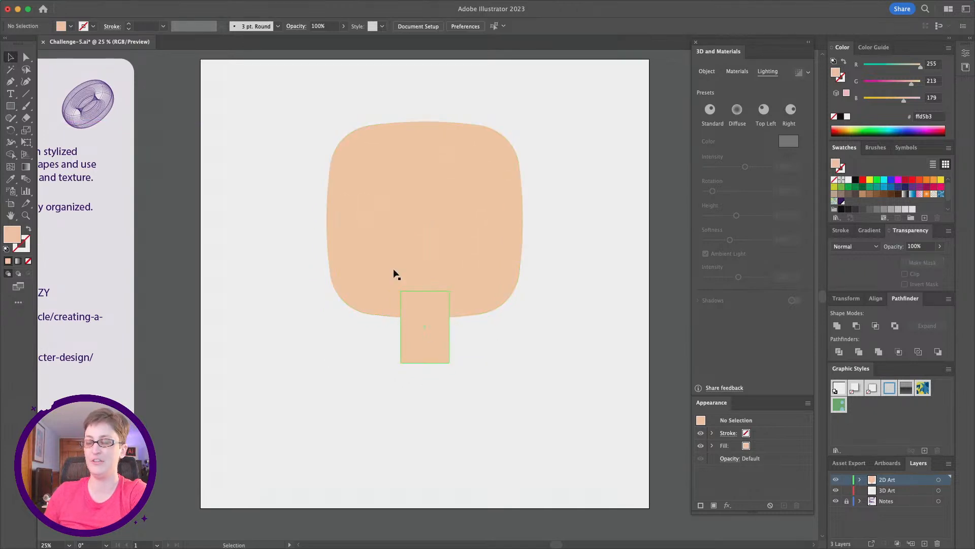
- Round the neck rectangle's corners fully by dragging its corner widget
{"action": "left_click", "coordinate": [406, 352]}
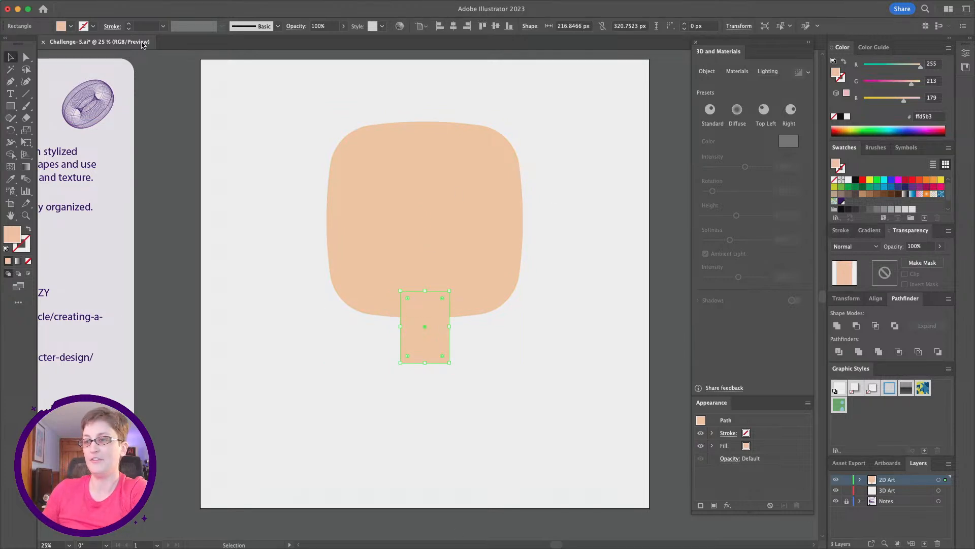
{"action": "left_click_drag", "start_coordinate": [407, 295], "coordinate": [489, 356]}
{"action": "left_click", "coordinate": [500, 349]}
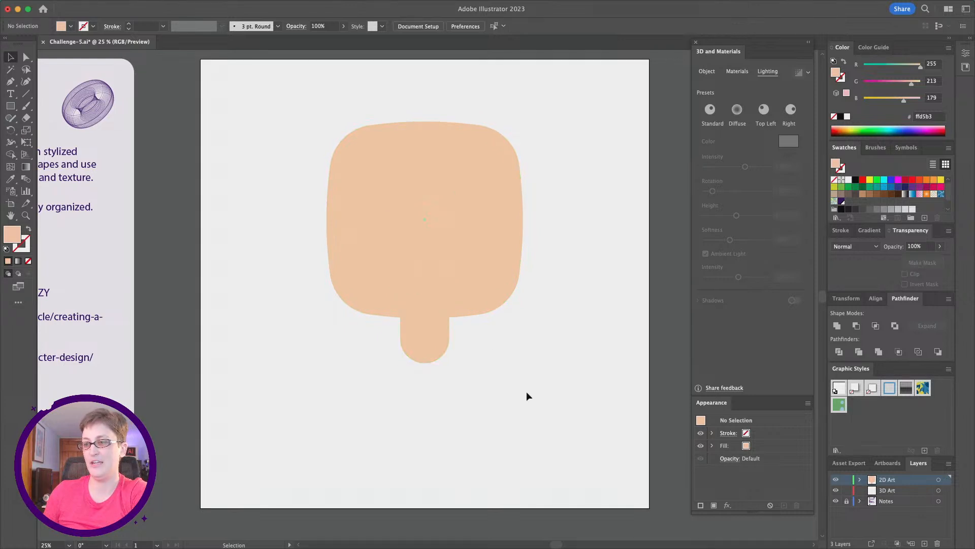
{"action": "scroll", "coordinate": [430, 337], "scroll_direction": "right", "scroll_amount": 1}
{"action": "scroll", "coordinate": [447, 346], "scroll_direction": "down", "scroll_amount": 1}
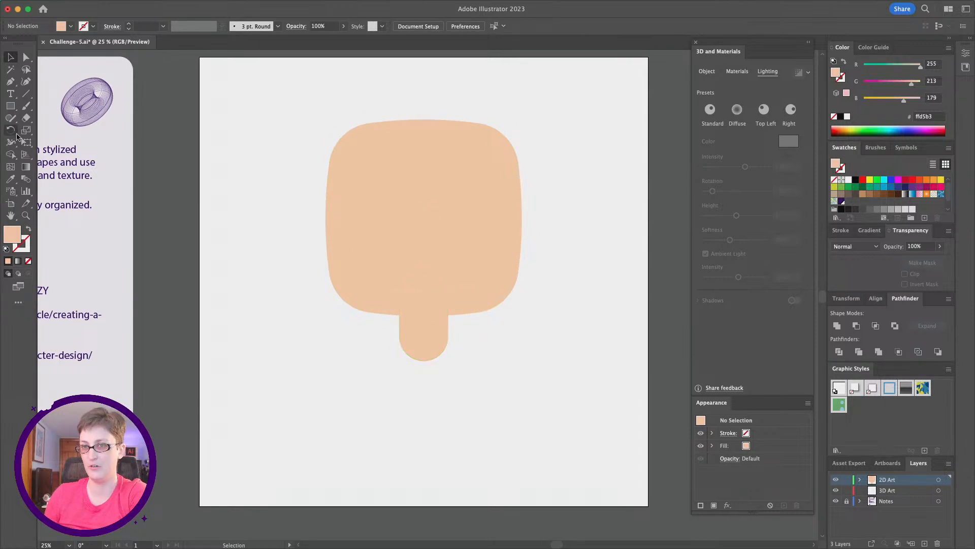
- Draw a large rectangle below the neck for the body and move it up against the head
{"action": "left_click", "coordinate": [11, 107]}
{"action": "scroll", "coordinate": [375, 369], "scroll_direction": "down", "scroll_amount": 2}
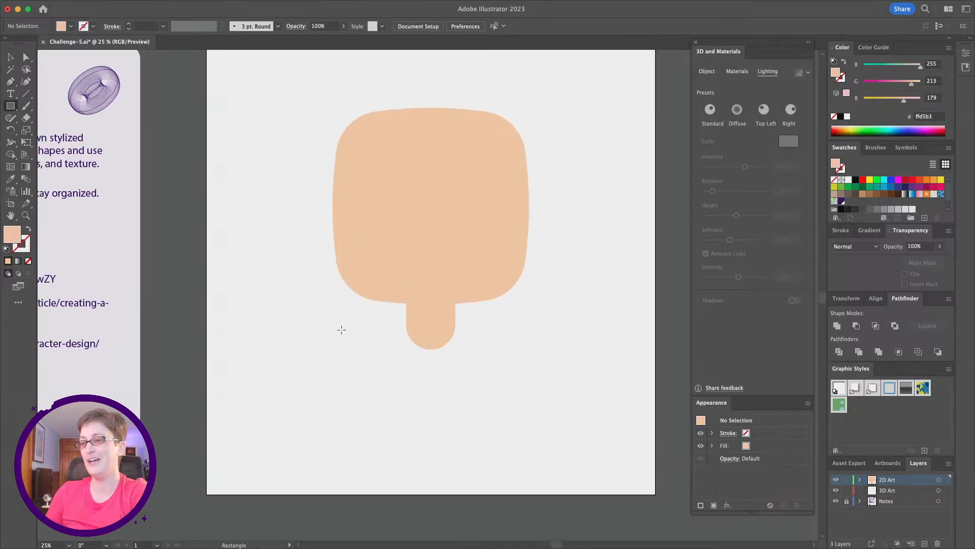
{"action": "left_click_drag", "start_coordinate": [327, 347], "coordinate": [554, 520]}
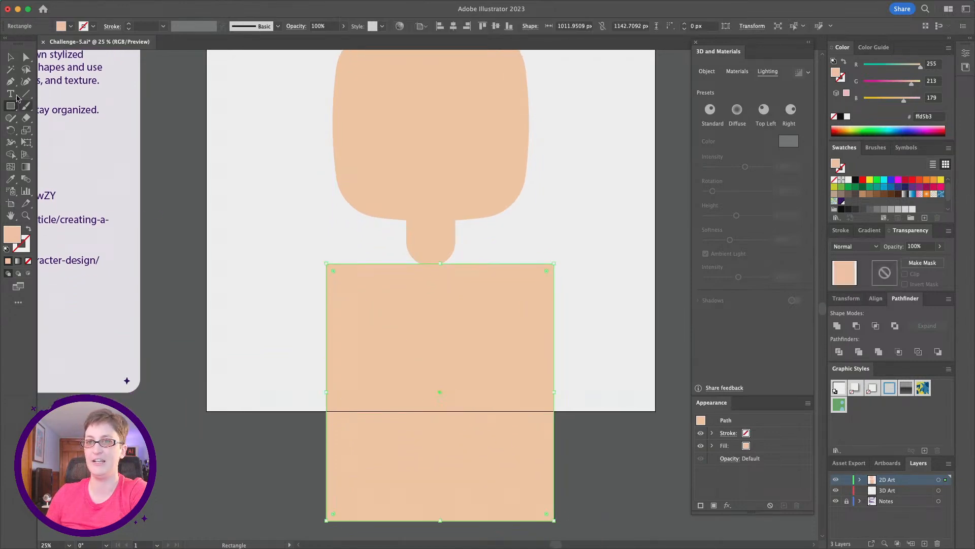
{"action": "left_click", "coordinate": [11, 57]}
{"action": "scroll", "coordinate": [499, 382], "scroll_direction": "up", "scroll_amount": 3}
{"action": "scroll", "coordinate": [499, 382], "scroll_direction": "right", "scroll_amount": 2}
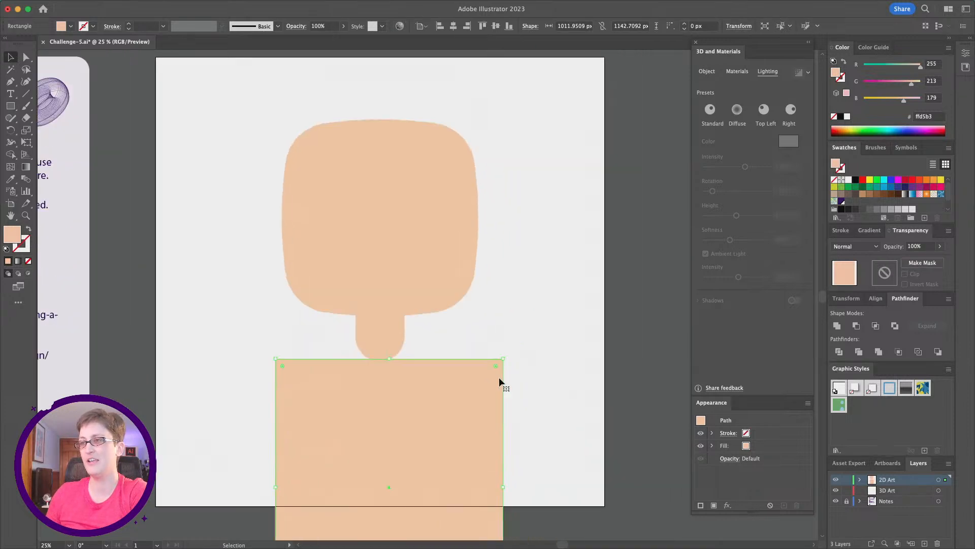
{"action": "scroll", "coordinate": [498, 376], "scroll_direction": "up", "scroll_amount": 1}
{"action": "scroll", "coordinate": [275, 95], "scroll_direction": "down", "scroll_amount": 4}
{"action": "scroll", "coordinate": [276, 96], "scroll_direction": "left", "scroll_amount": 1}
{"action": "left_click_drag", "start_coordinate": [477, 414], "coordinate": [466, 377]}
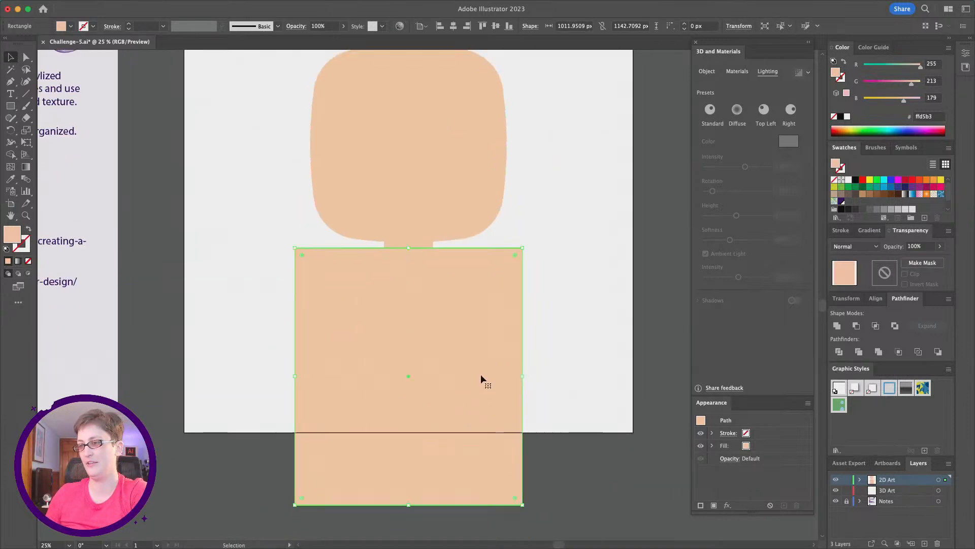
{"action": "left_click", "coordinate": [617, 507]}
{"action": "scroll", "coordinate": [320, 407], "scroll_direction": "up", "scroll_amount": 3}
{"action": "scroll", "coordinate": [320, 407], "scroll_direction": "down", "scroll_amount": 3}
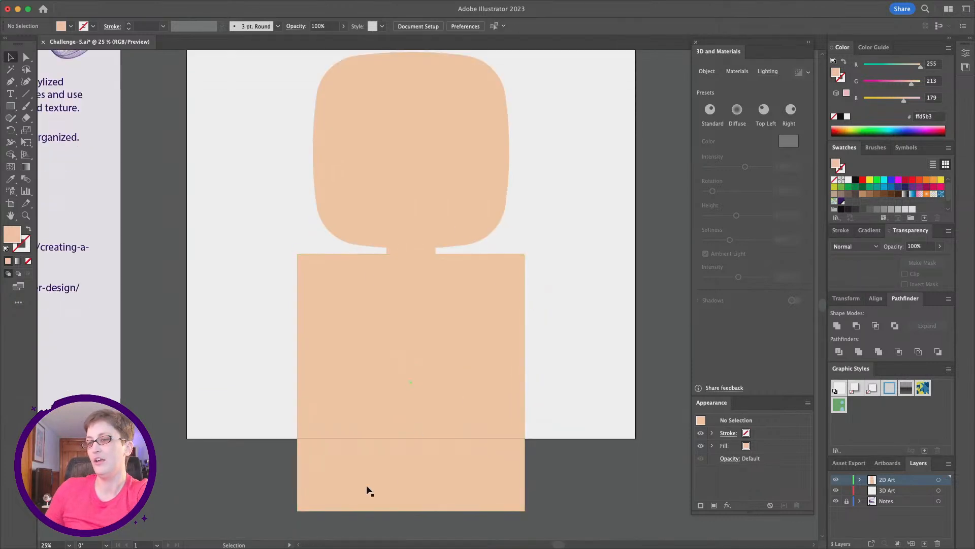
- Set the body rectangle's fill to light blue, 99ecff, in the Color Picker
{"action": "left_click", "coordinate": [418, 431]}
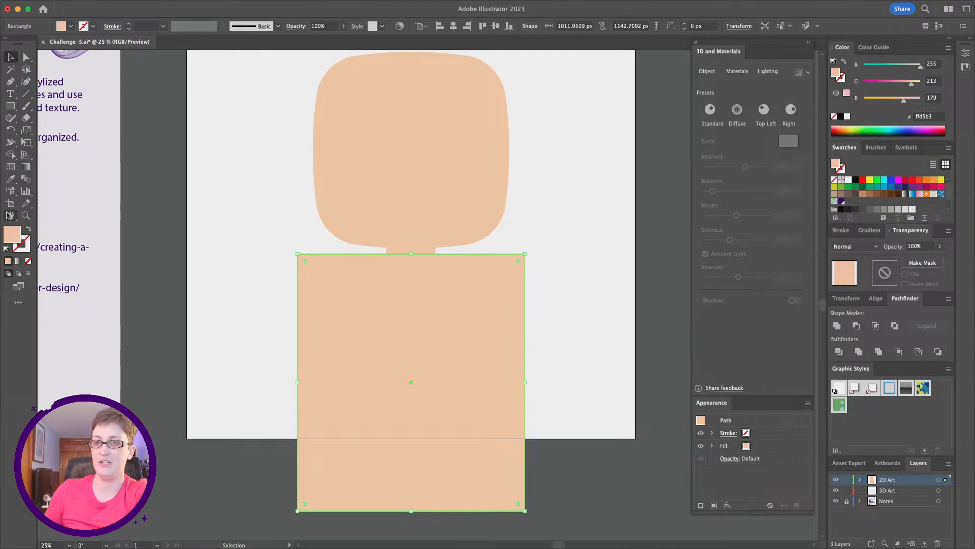
{"action": "double_click", "coordinate": [11, 235]}
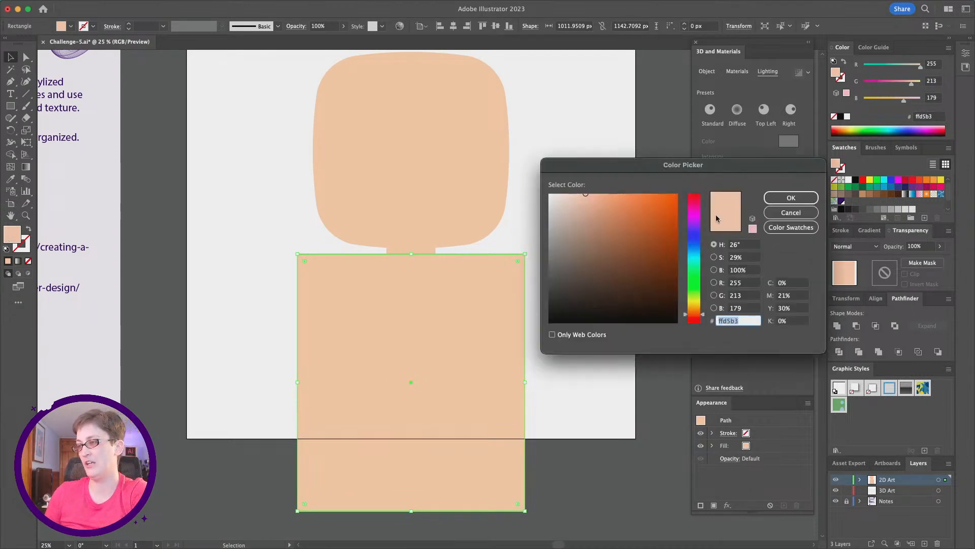
{"action": "left_click_drag", "start_coordinate": [700, 302], "coordinate": [695, 252]}
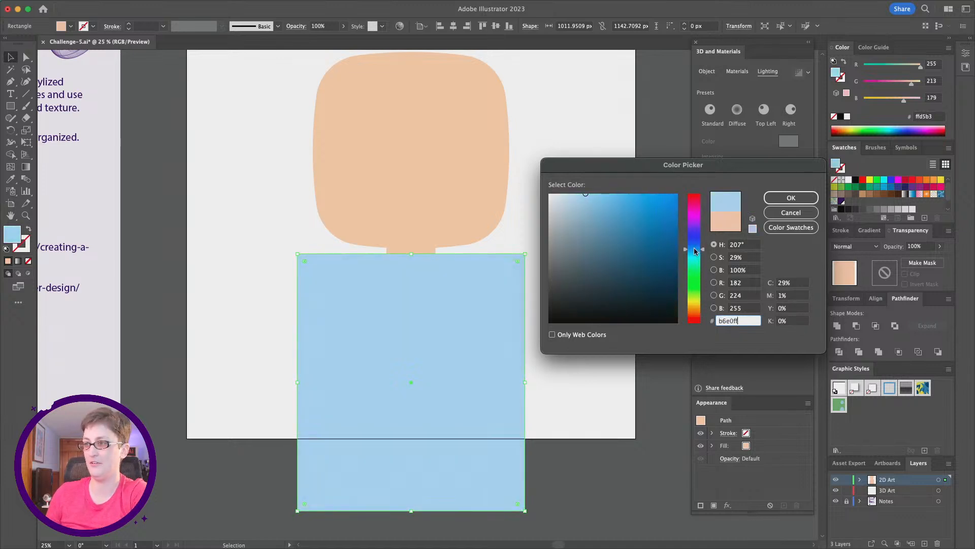
{"action": "left_click_drag", "start_coordinate": [587, 194], "coordinate": [600, 191]}
{"action": "left_click_drag", "start_coordinate": [703, 250], "coordinate": [703, 255]}
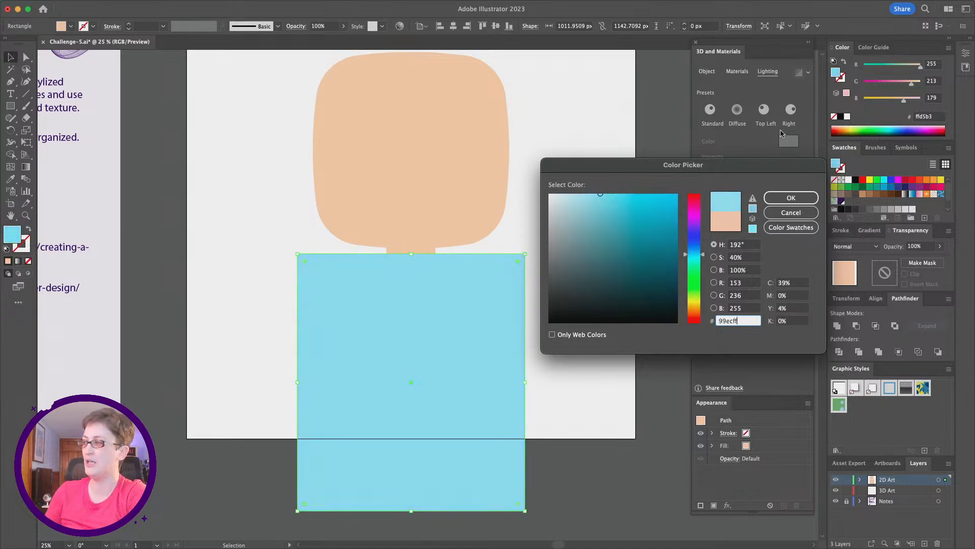
{"action": "left_click", "coordinate": [805, 197]}
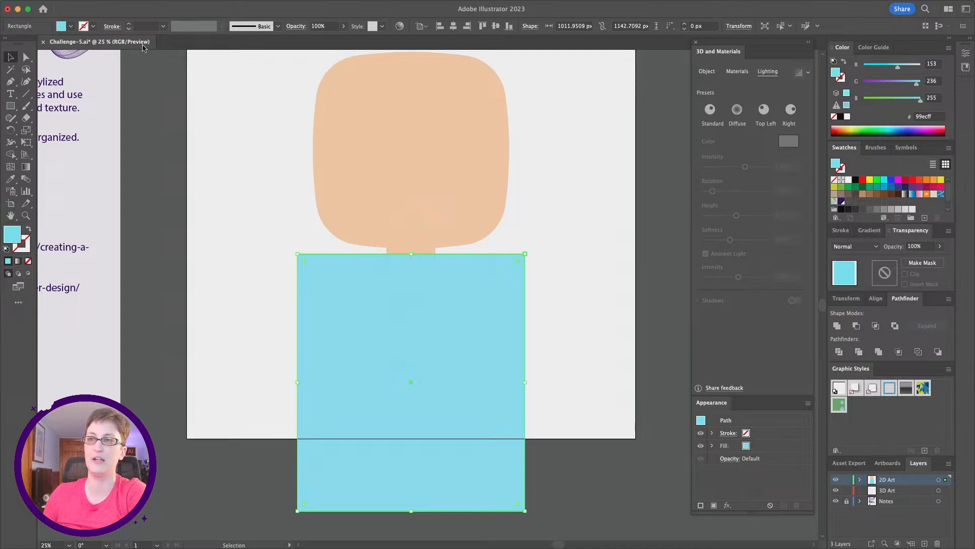
- Apply the last Inflate warp effect to the body rectangle
{"action": "scroll", "coordinate": [362, 252], "scroll_direction": "right", "scroll_amount": 1}
{"action": "mouse_move", "coordinate": [76, 3]}
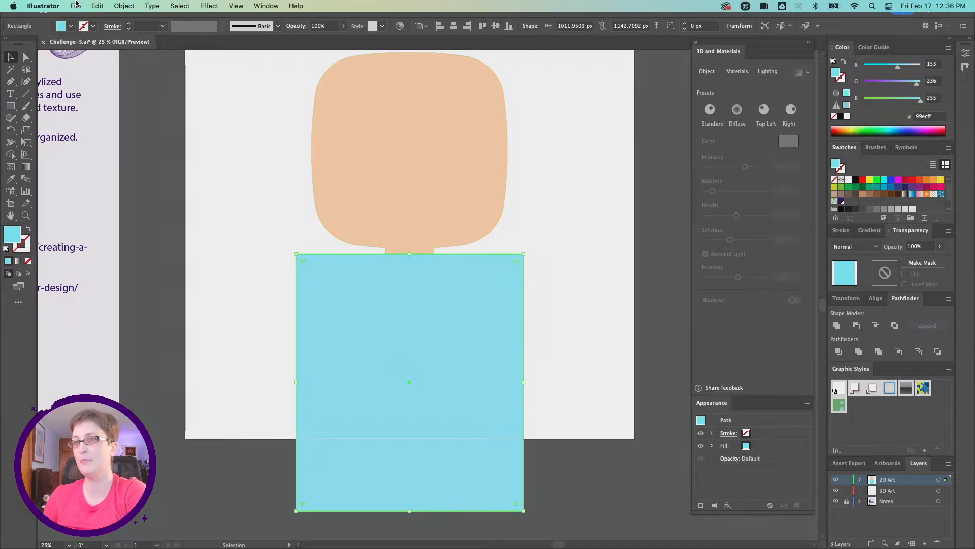
{"action": "left_click", "coordinate": [207, 6]}
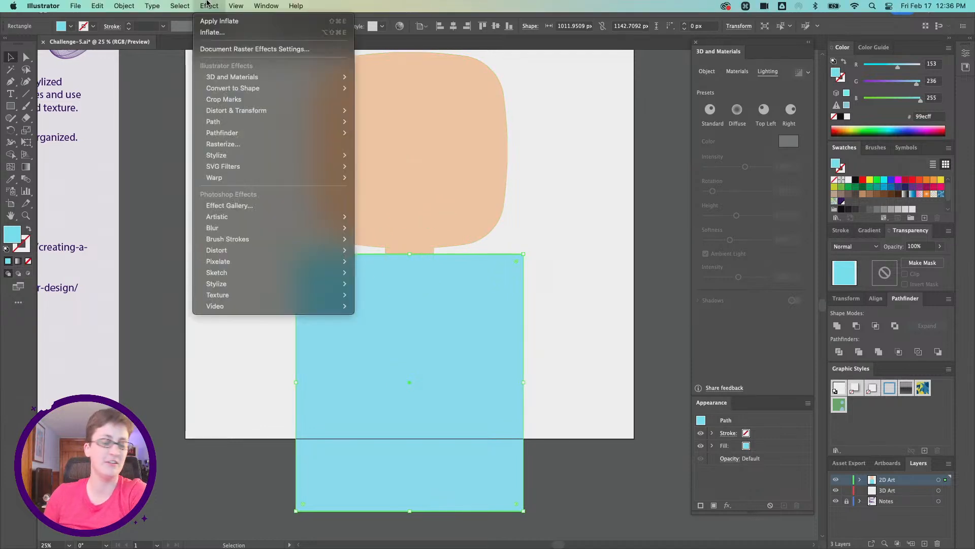
{"action": "mouse_move", "coordinate": [258, 175]}
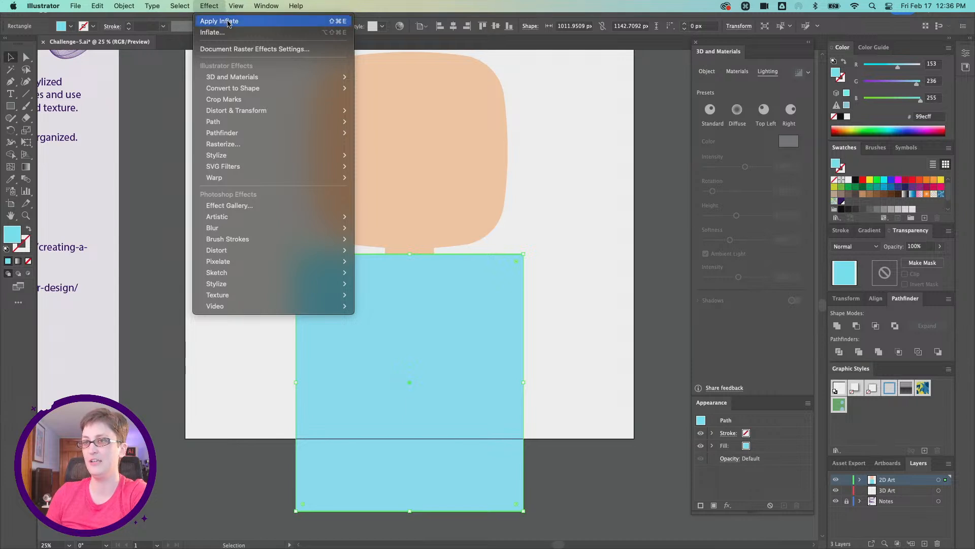
{"action": "left_click", "coordinate": [228, 23]}
{"action": "left_click", "coordinate": [579, 304]}
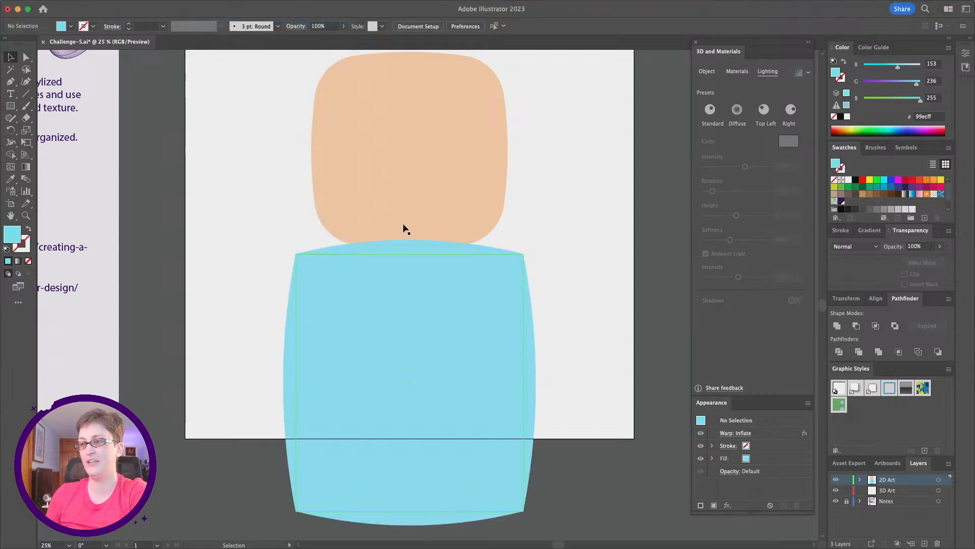
- Expand the body's appearance to turn the Inflate warp into an editable path
{"action": "left_click_drag", "start_coordinate": [491, 352], "coordinate": [493, 348]}
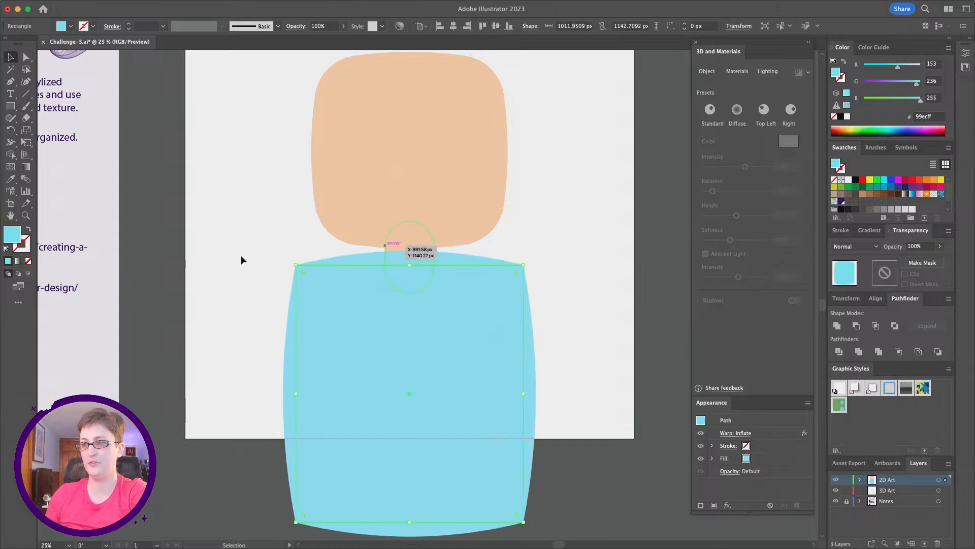
{"action": "left_click", "coordinate": [296, 226]}
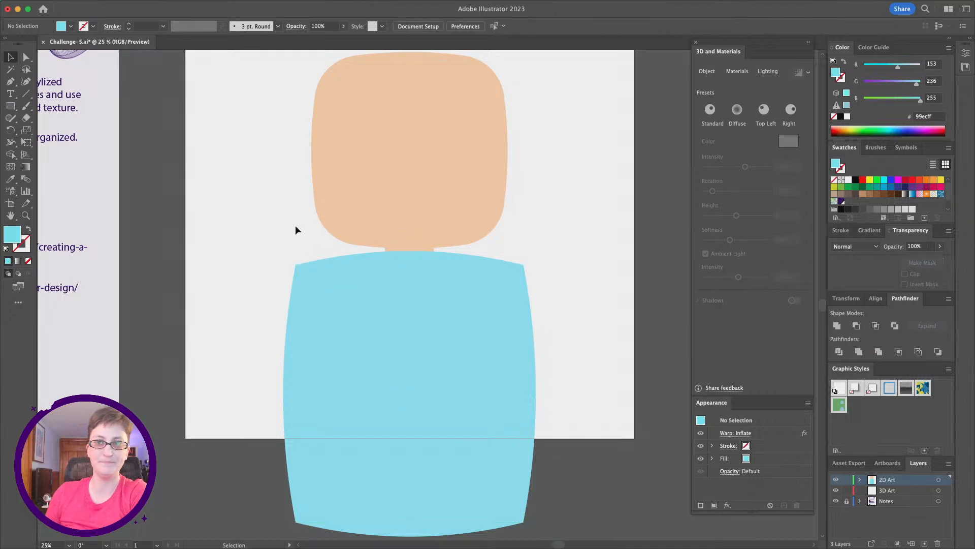
{"action": "scroll", "coordinate": [295, 230], "scroll_direction": "left", "scroll_amount": 2}
{"action": "scroll", "coordinate": [296, 230], "scroll_direction": "right", "scroll_amount": 4}
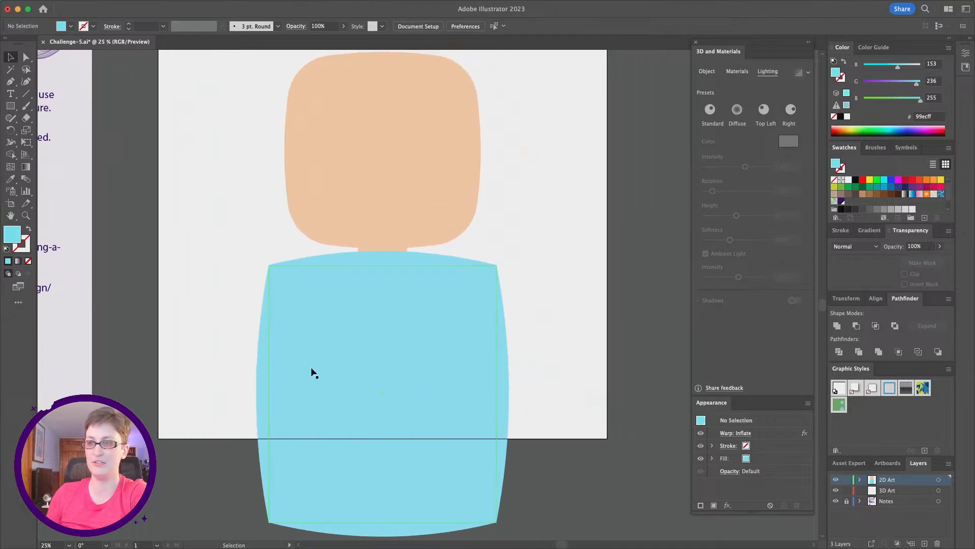
{"action": "left_click", "coordinate": [312, 388]}
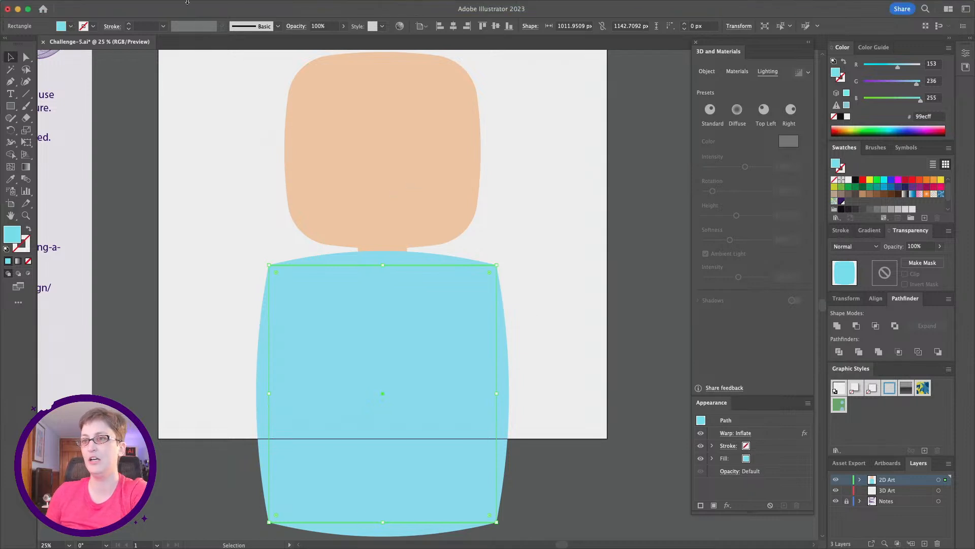
{"action": "left_click", "coordinate": [126, 5]}
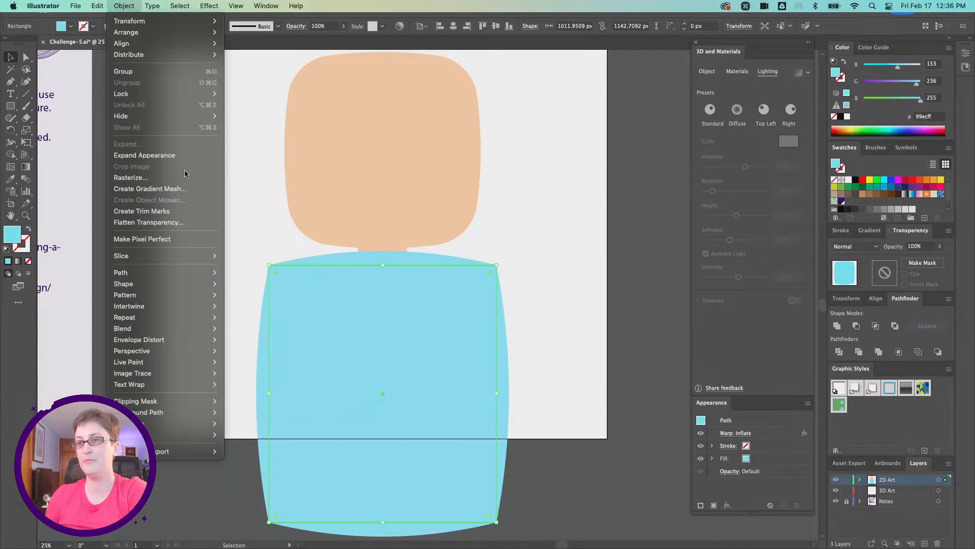
{"action": "left_click", "coordinate": [184, 156]}
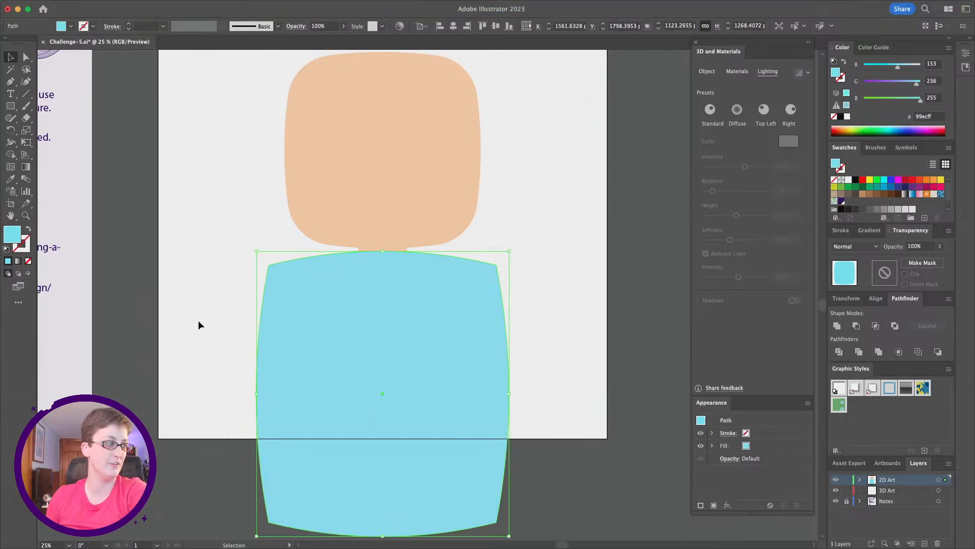
- Draw a triangular sleeve shape with the Pen tool off the body's upper left shoulder
{"action": "left_click", "coordinate": [224, 235]}
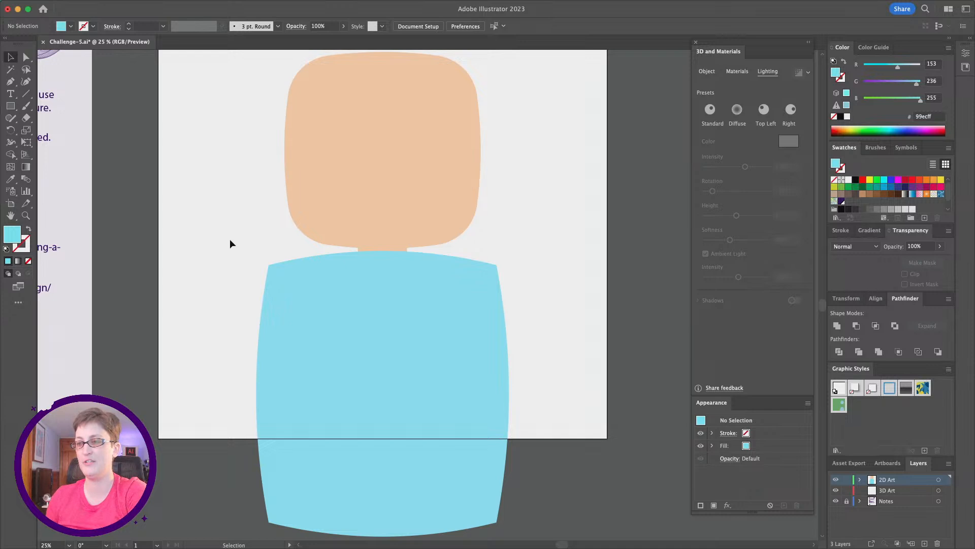
{"action": "left_click", "coordinate": [10, 82]}
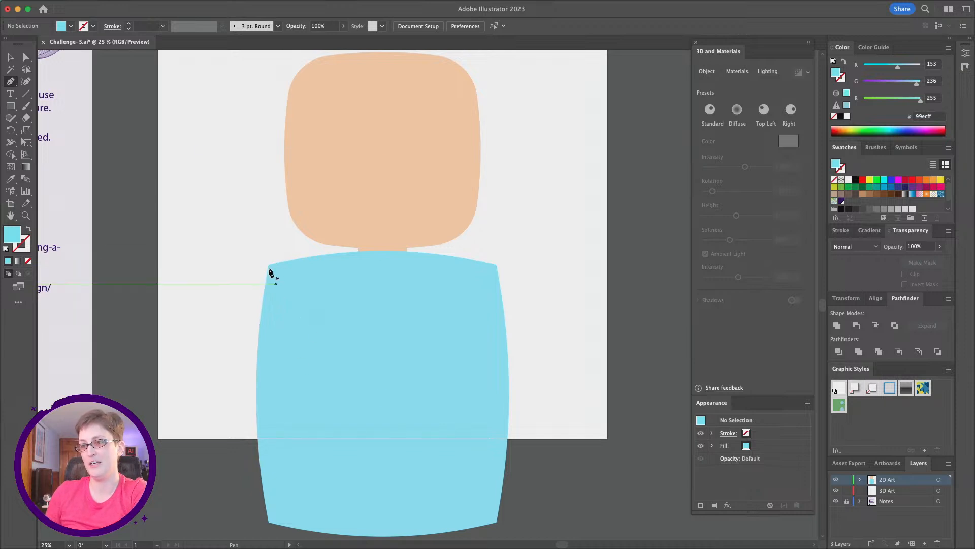
{"action": "scroll", "coordinate": [270, 268], "scroll_direction": "left", "scroll_amount": 2}
{"action": "scroll", "coordinate": [272, 269], "scroll_direction": "left", "scroll_amount": 2}
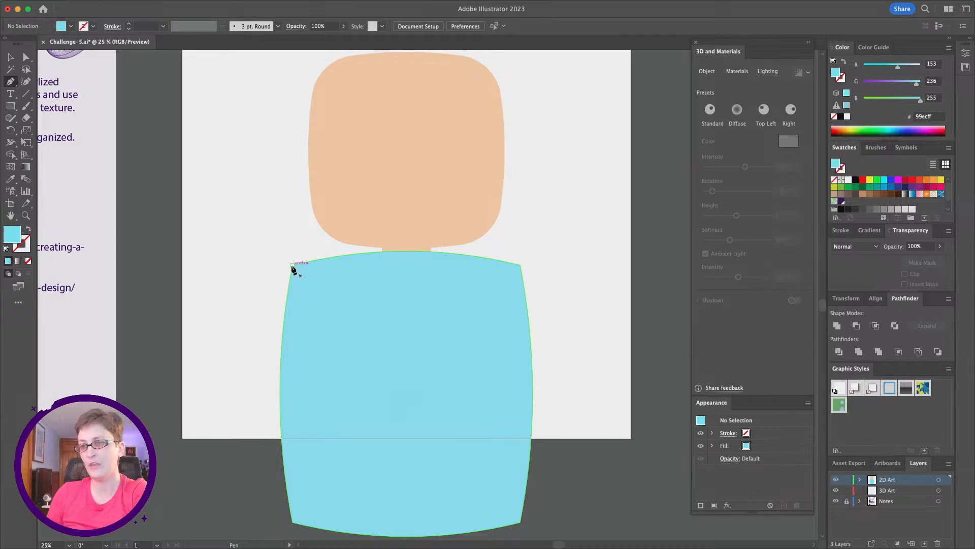
{"action": "left_click", "coordinate": [293, 266]}
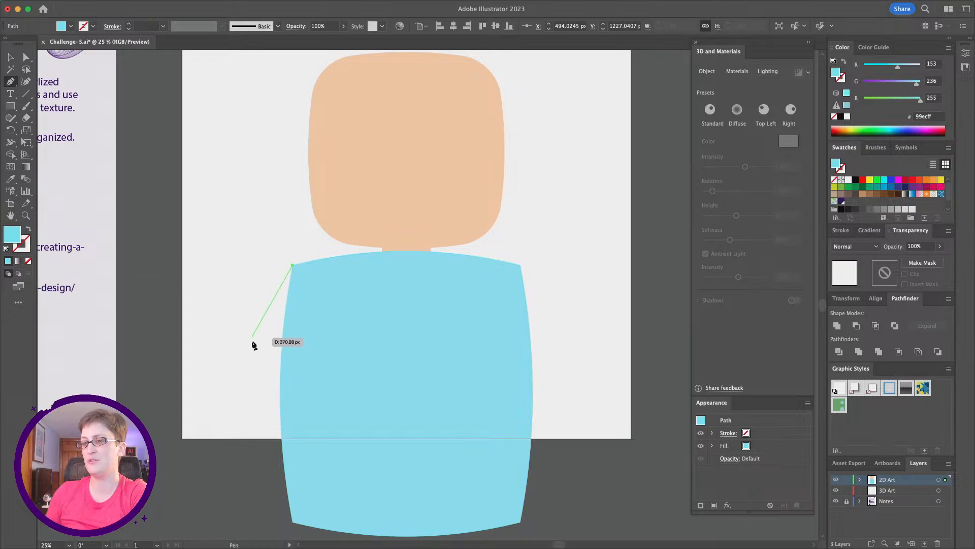
{"action": "left_click", "coordinate": [238, 364]}
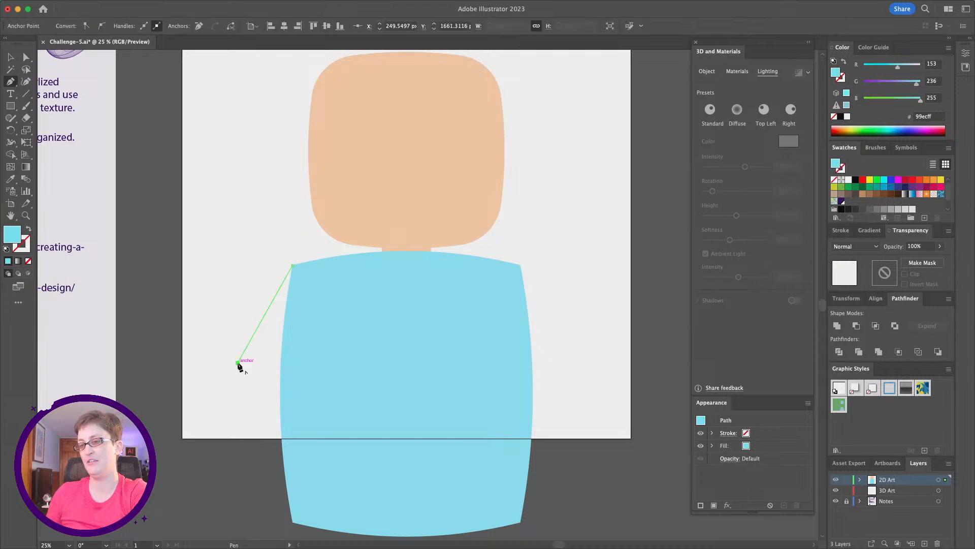
{"action": "left_click", "coordinate": [287, 364]}
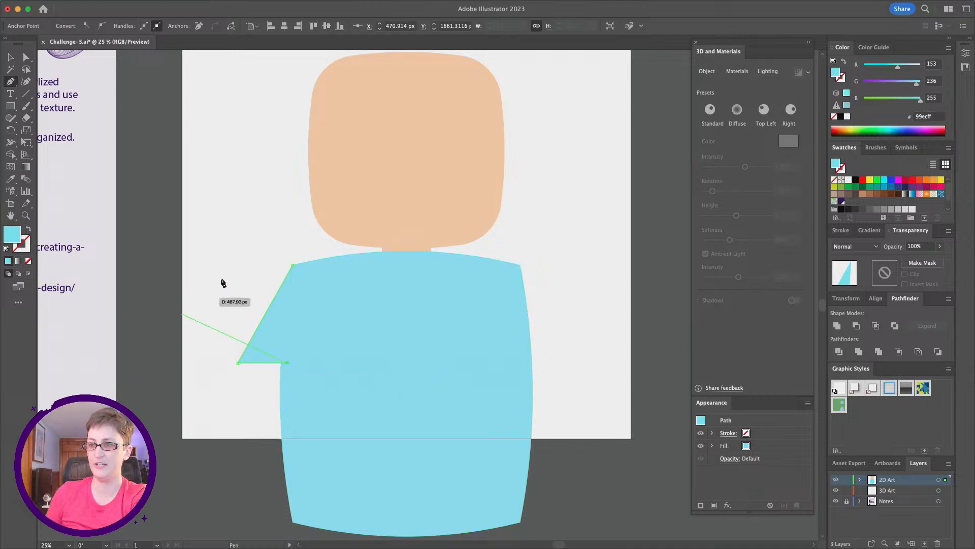
{"action": "left_click", "coordinate": [294, 265]}
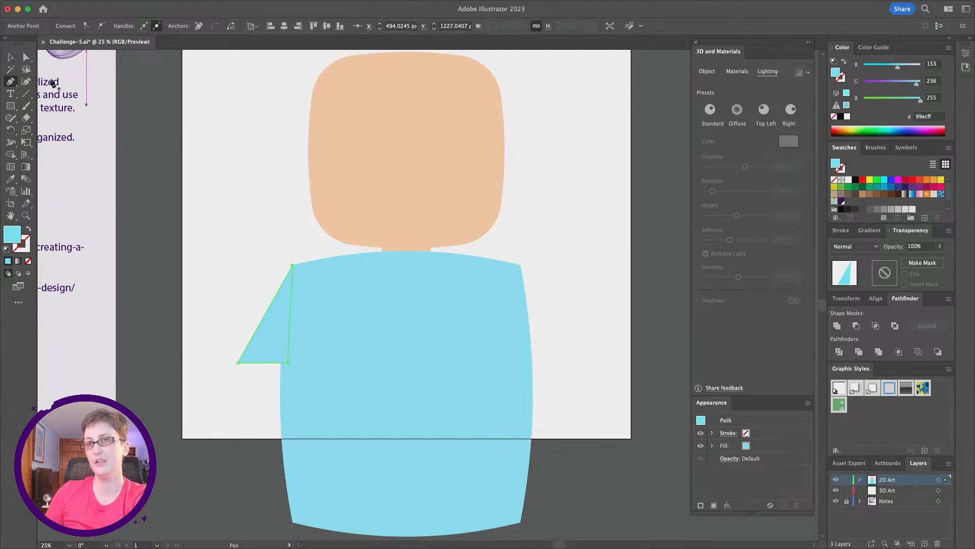
- Convert the sleeve's outer bottom corner to a smooth point and adjust its handle to round it
{"action": "left_click", "coordinate": [27, 57]}
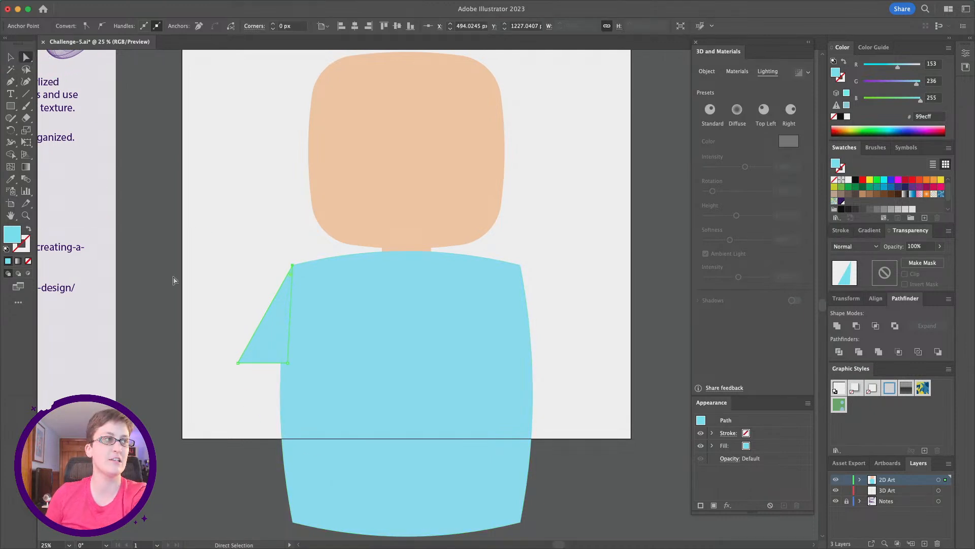
{"action": "left_click", "coordinate": [238, 363]}
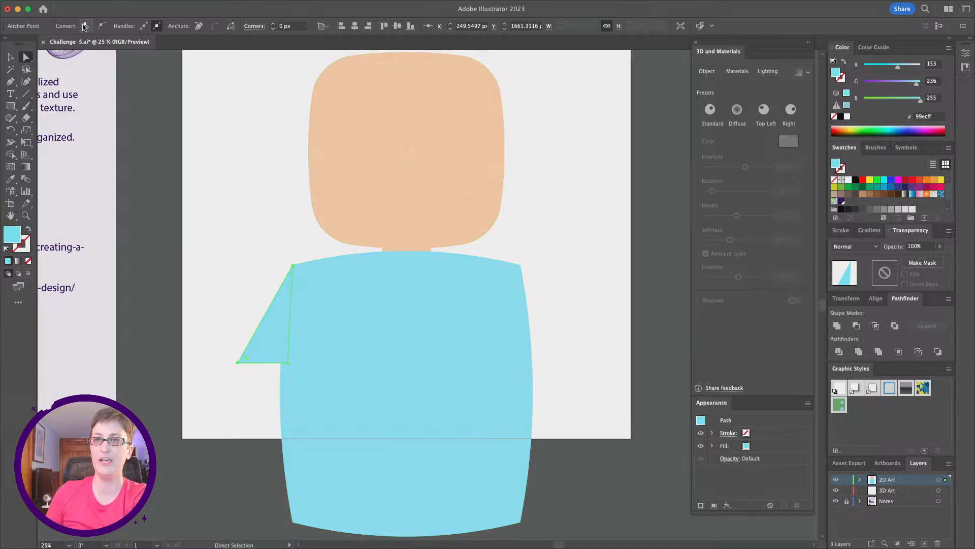
{"action": "key", "text": "super"}
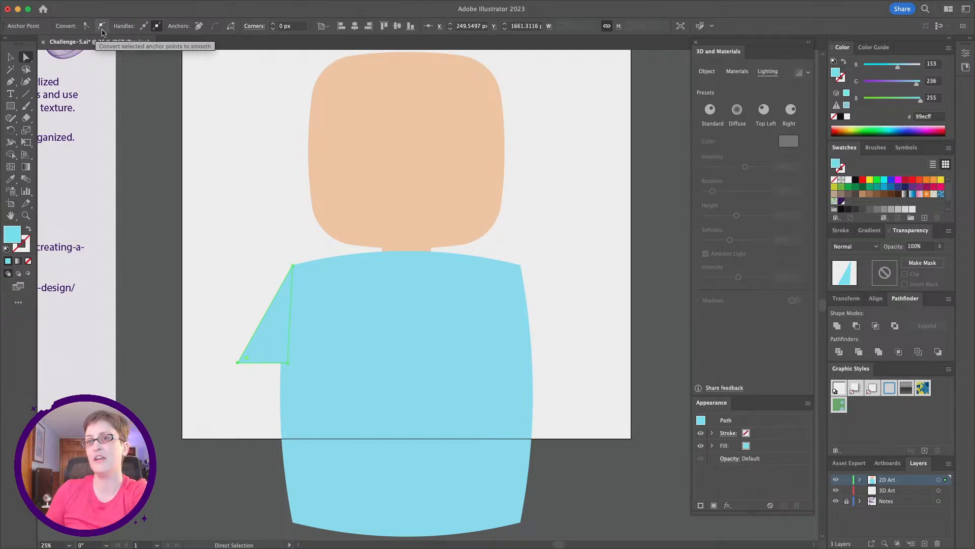
{"action": "left_click", "coordinate": [103, 30]}
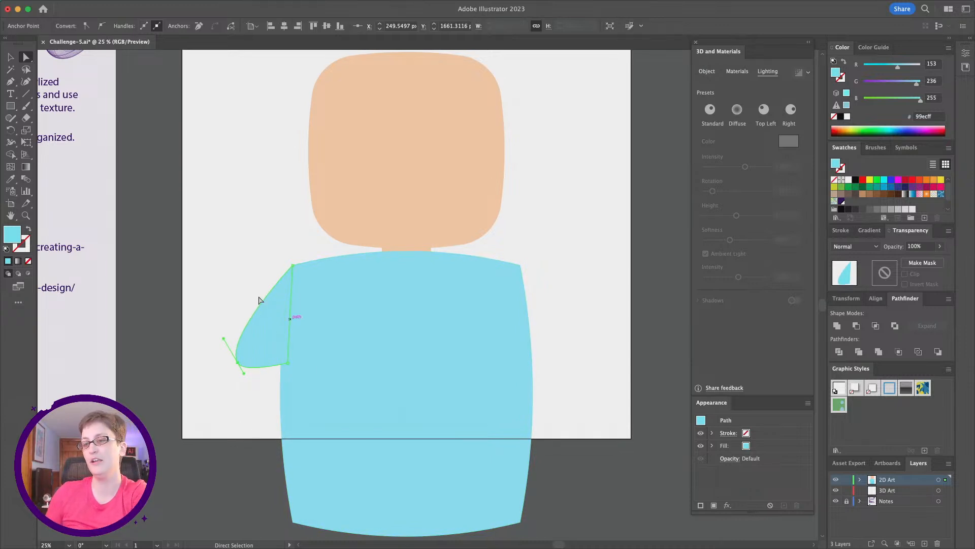
{"action": "mouse_move", "coordinate": [225, 339]}
{"action": "left_mouse_down"}
{"action": "mouse_move", "coordinate": [238, 359]}
{"action": "mouse_move", "coordinate": [235, 331]}
{"action": "left_mouse_up"}
{"action": "left_click", "coordinate": [232, 407]}
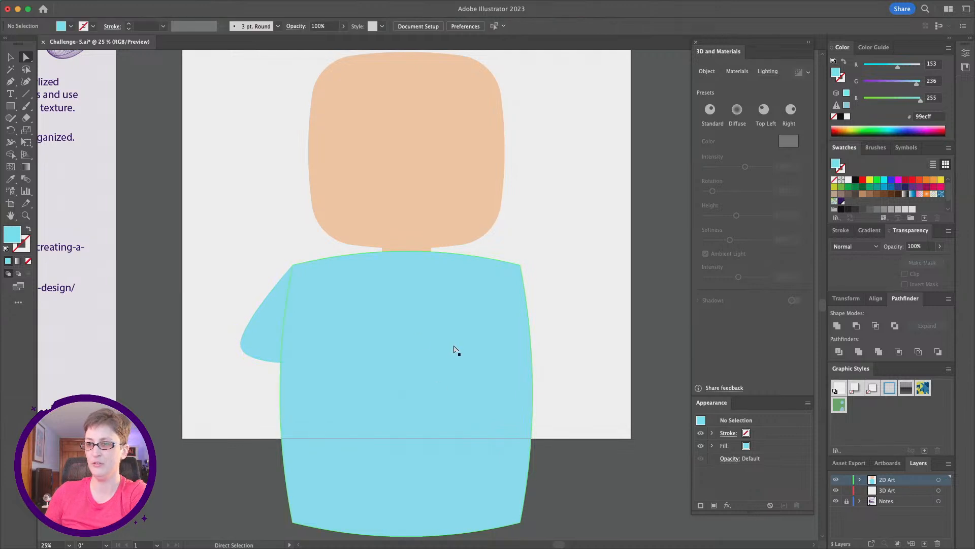
- Draw a circle about 160 px wide beside the head's left side and fill it with the head's peach color
{"action": "scroll", "coordinate": [453, 350], "scroll_direction": "down", "scroll_amount": 2}
{"action": "scroll", "coordinate": [453, 351], "scroll_direction": "left", "scroll_amount": 2}
{"action": "scroll", "coordinate": [450, 349], "scroll_direction": "right", "scroll_amount": 1}
{"action": "scroll", "coordinate": [451, 349], "scroll_direction": "up", "scroll_amount": 5}
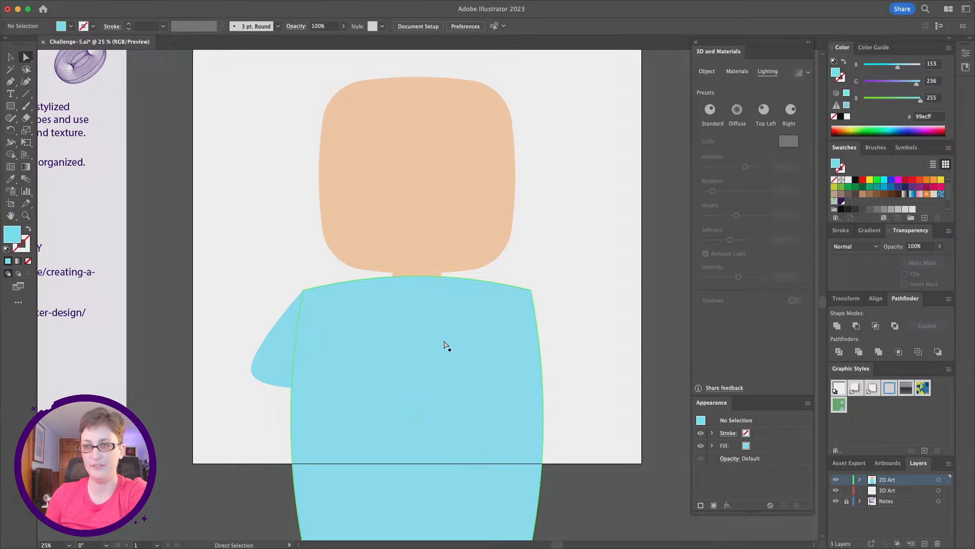
{"action": "left_click", "coordinate": [11, 107]}
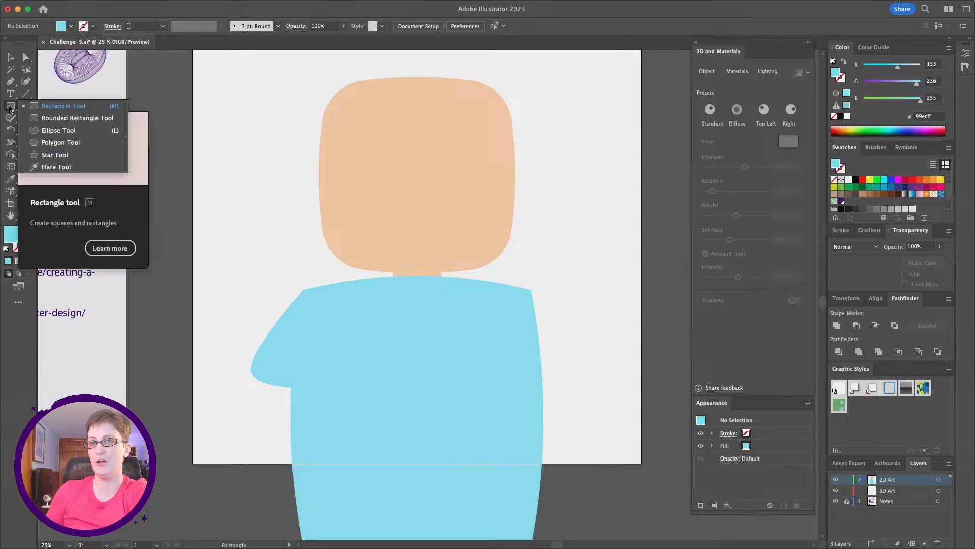
{"action": "left_click", "coordinate": [82, 131]}
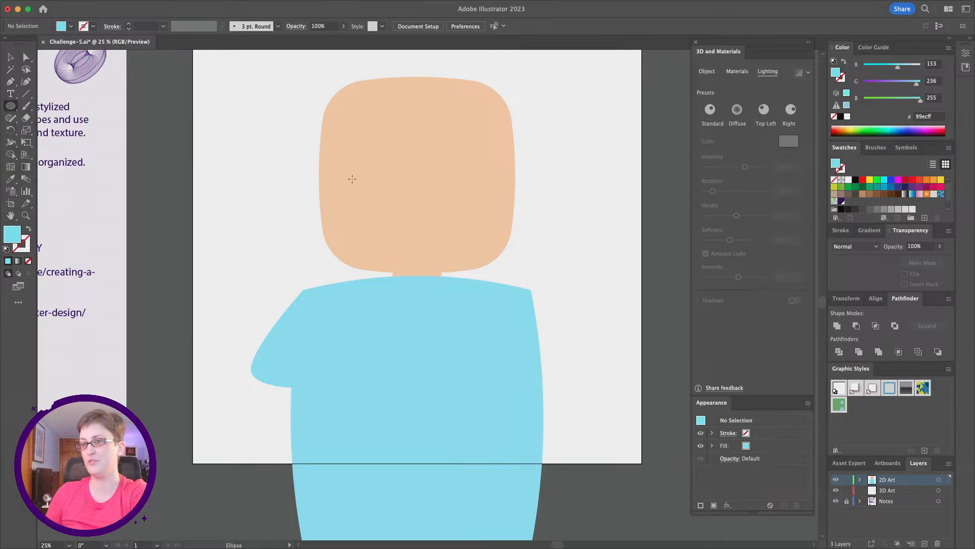
{"action": "left_click_drag", "start_coordinate": [261, 146], "coordinate": [298, 181]}
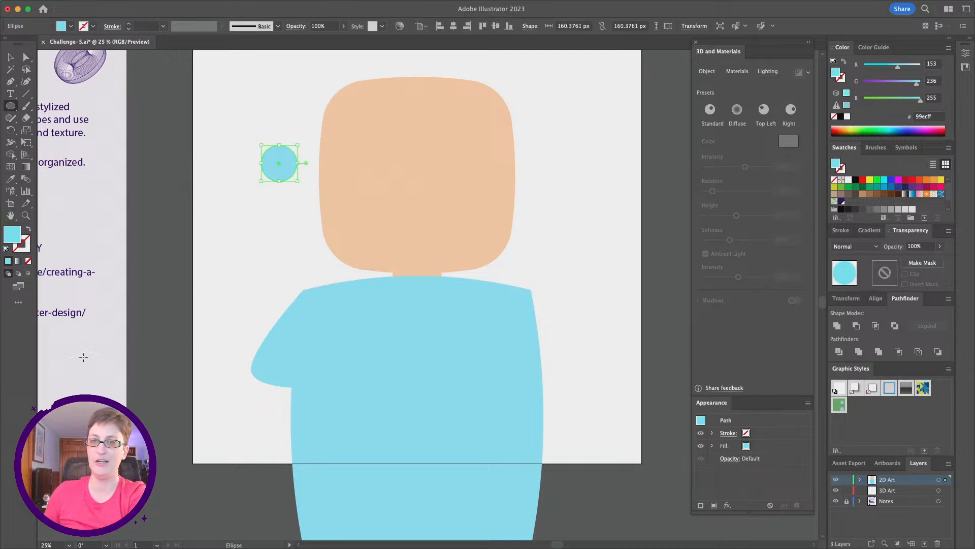
{"action": "left_click", "coordinate": [10, 178]}
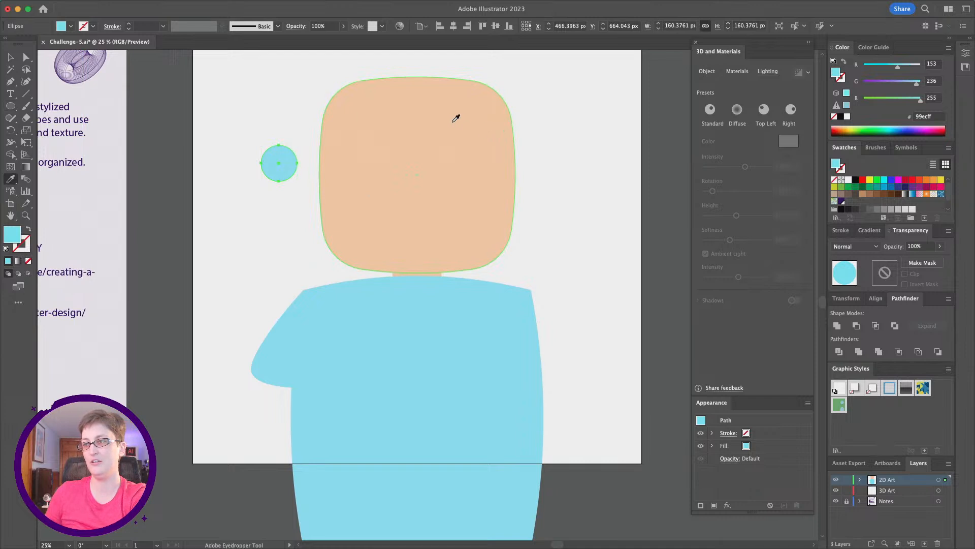
{"action": "left_click", "coordinate": [364, 138]}
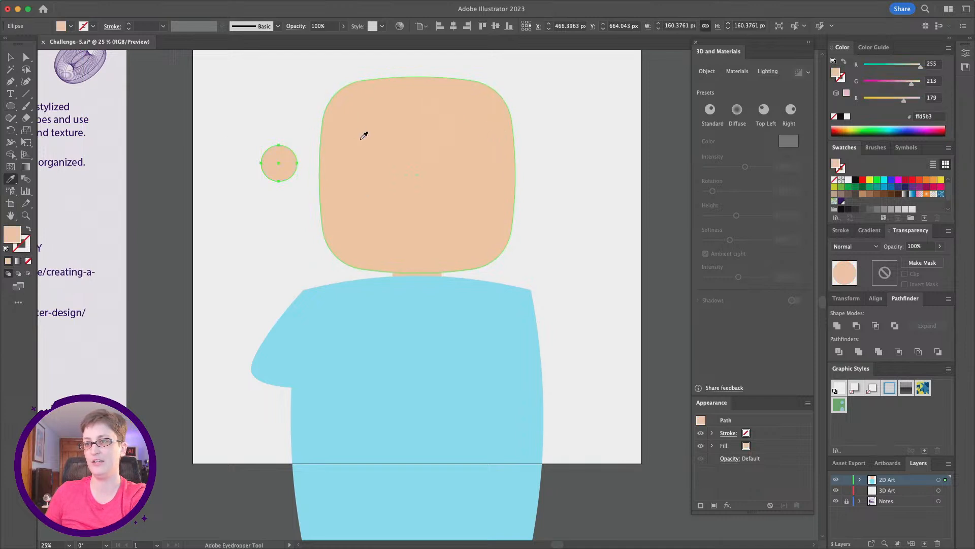
- Move the peach circle against the head's left side as an ear
{"action": "left_click", "coordinate": [9, 59]}
{"action": "left_click", "coordinate": [246, 274]}
{"action": "scroll", "coordinate": [246, 273], "scroll_direction": "right", "scroll_amount": 2}
{"action": "left_click_drag", "start_coordinate": [262, 170], "coordinate": [303, 172]}
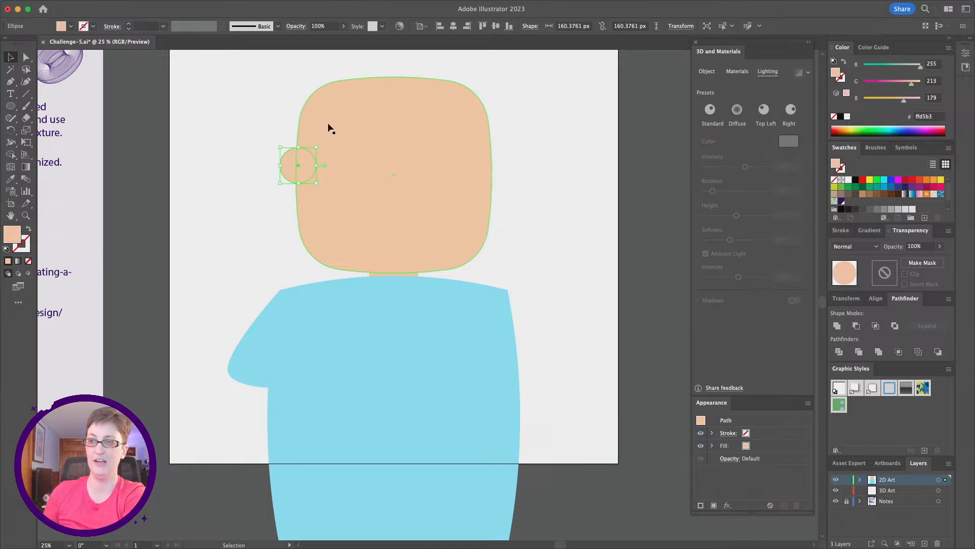
{"action": "left_click", "coordinate": [246, 194]}
{"action": "left_click", "coordinate": [303, 170]}
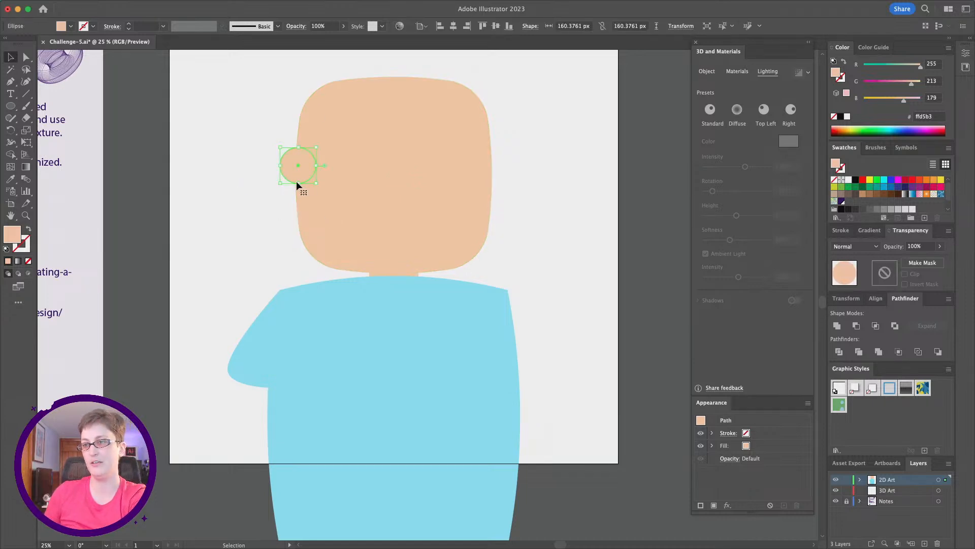
{"action": "left_click_drag", "start_coordinate": [298, 185], "coordinate": [299, 193]}
{"action": "left_click", "coordinate": [273, 247]}
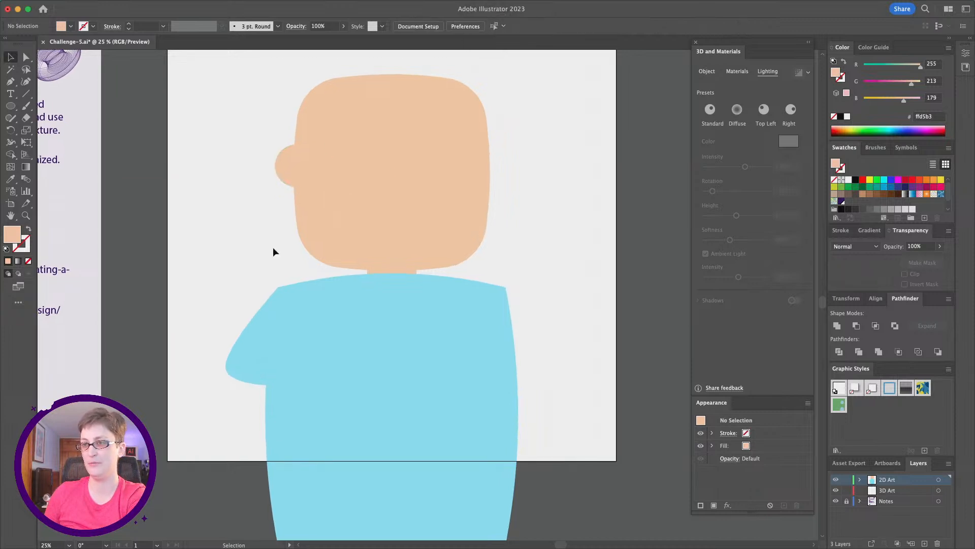
- Make vertically reflected copies of the ear and sleeve and move them to the right side of the head and body
{"action": "scroll", "coordinate": [273, 249], "scroll_direction": "down", "scroll_amount": 2}
{"action": "scroll", "coordinate": [264, 355], "scroll_direction": "up", "scroll_amount": 2}
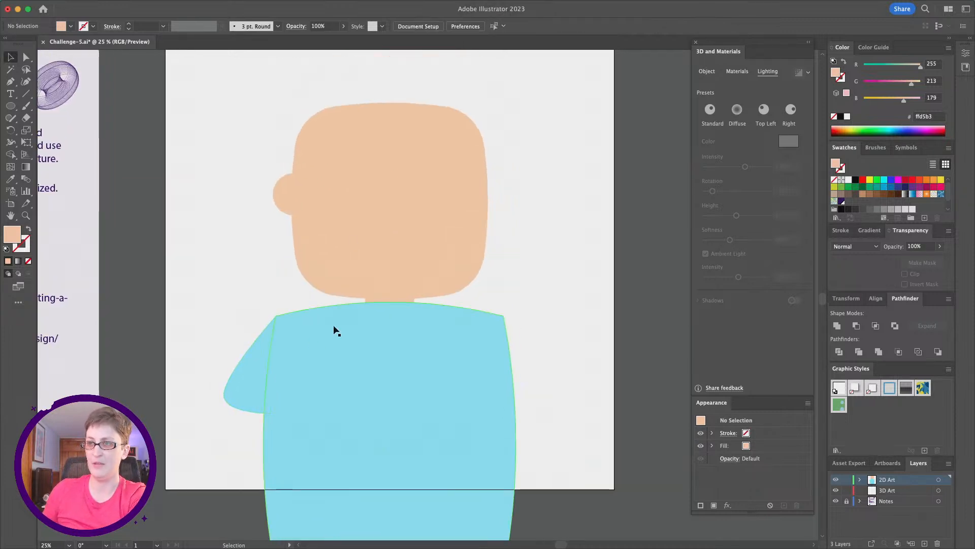
{"action": "left_click", "coordinate": [286, 199]}
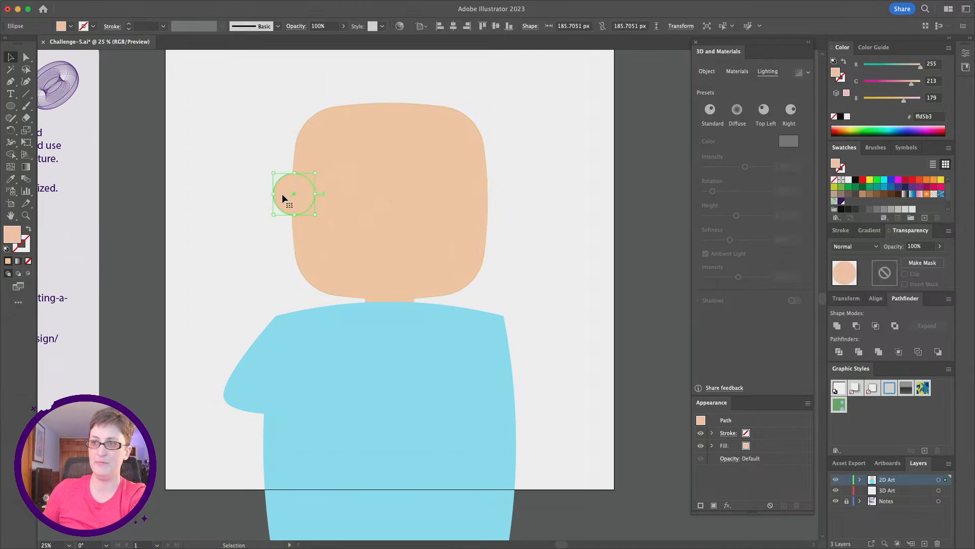
{"action": "left_click", "coordinate": [241, 377], "text": "shift"}
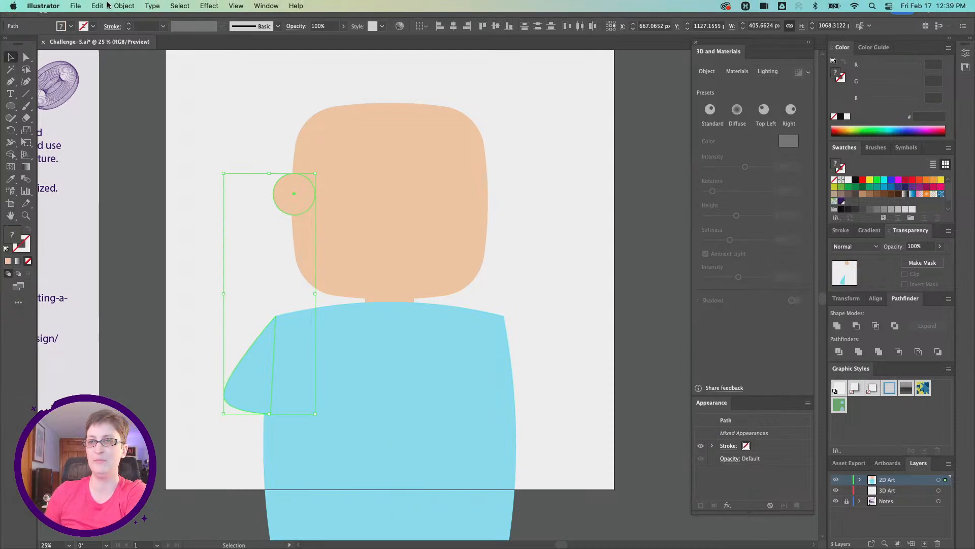
{"action": "left_click", "coordinate": [120, 5]}
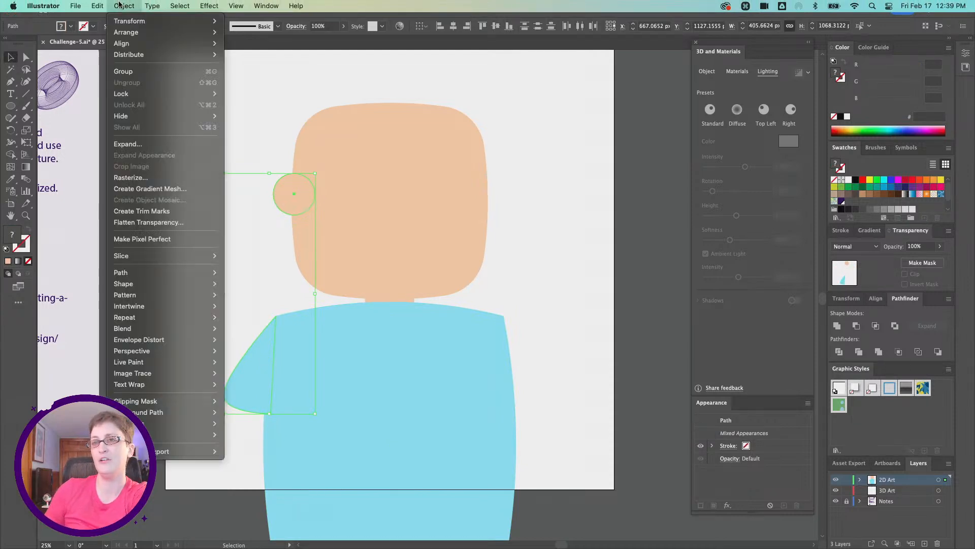
{"action": "mouse_move", "coordinate": [150, 21]}
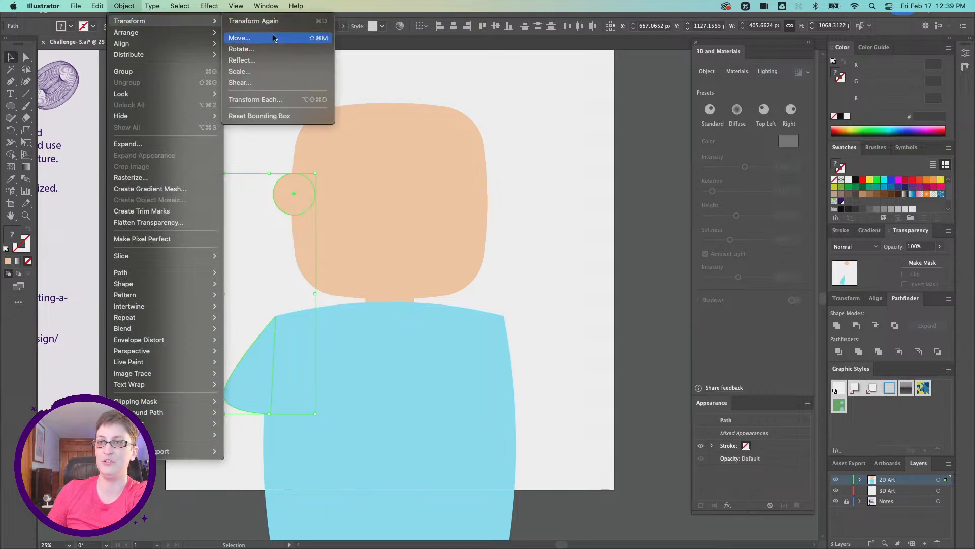
{"action": "left_click", "coordinate": [272, 61]}
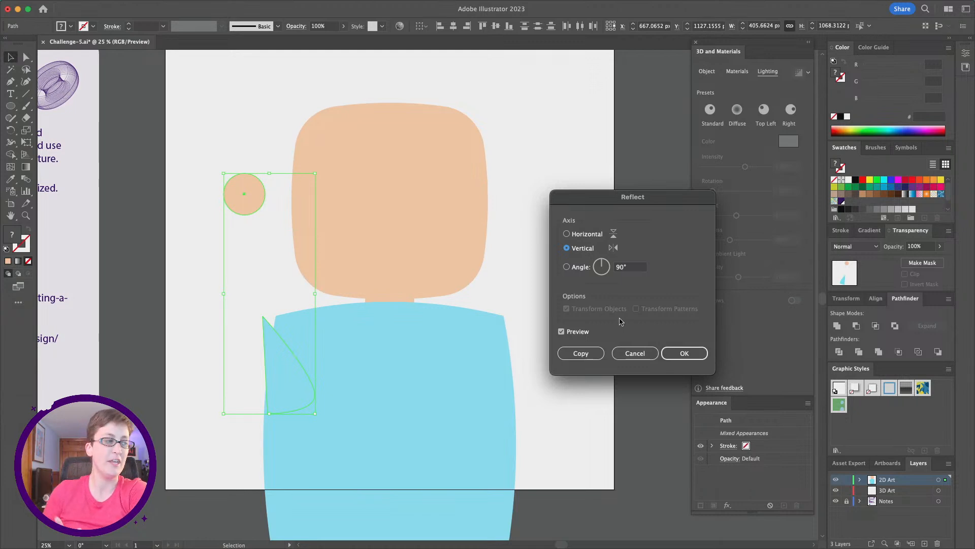
{"action": "left_click", "coordinate": [581, 353]}
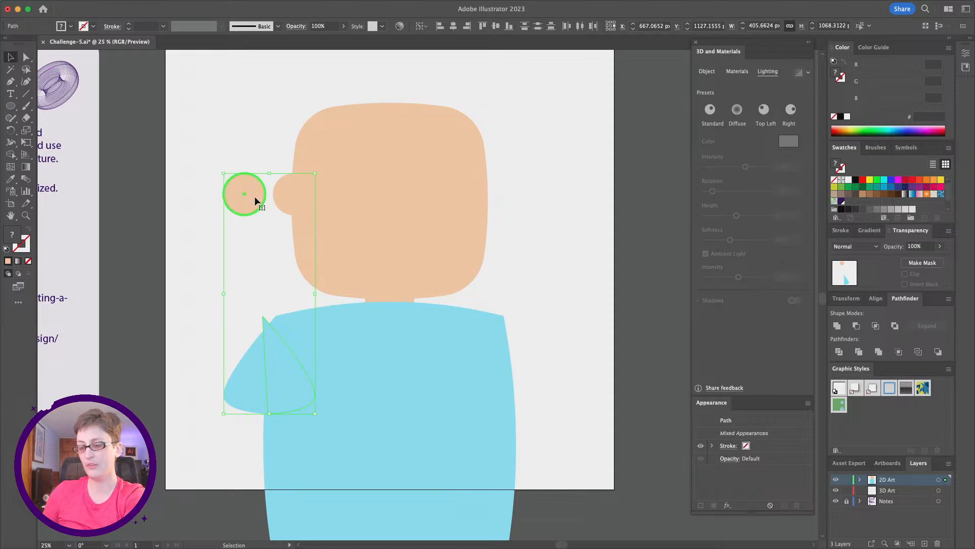
{"action": "left_click_drag", "start_coordinate": [254, 196], "coordinate": [495, 222]}
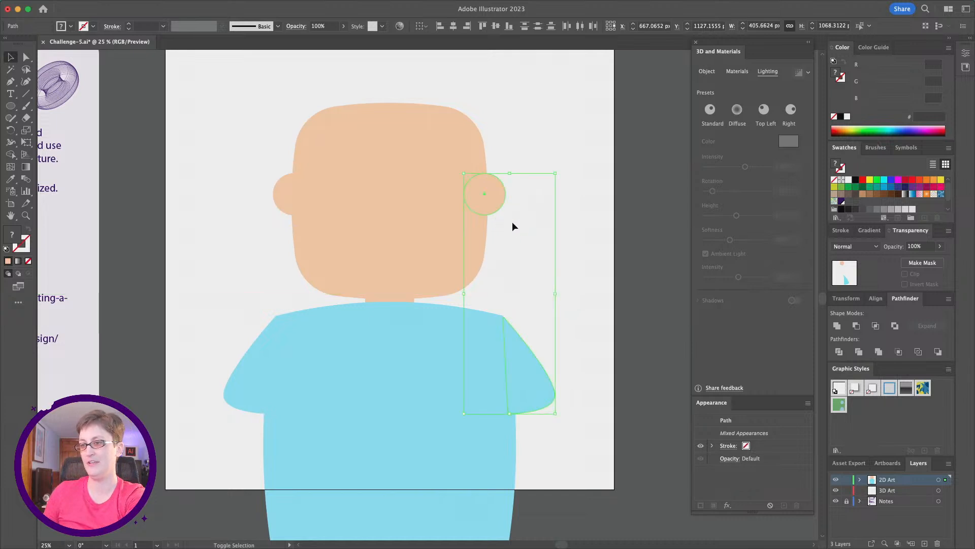
{"action": "left_click", "coordinate": [508, 209]}
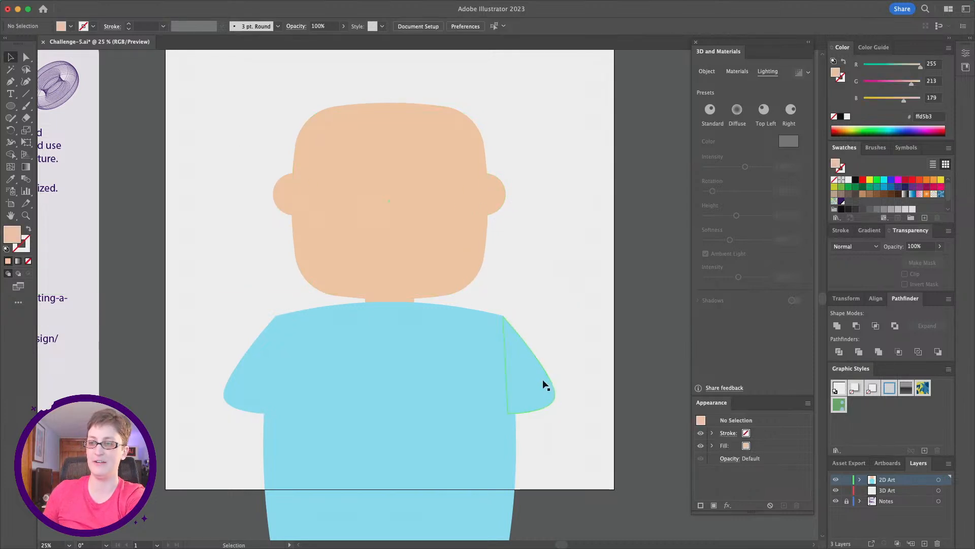
- Draw a narrow peach rectangle about 167 by 452 px below the left sleeve for an arm
{"action": "scroll", "coordinate": [238, 409], "scroll_direction": "down", "scroll_amount": 3}
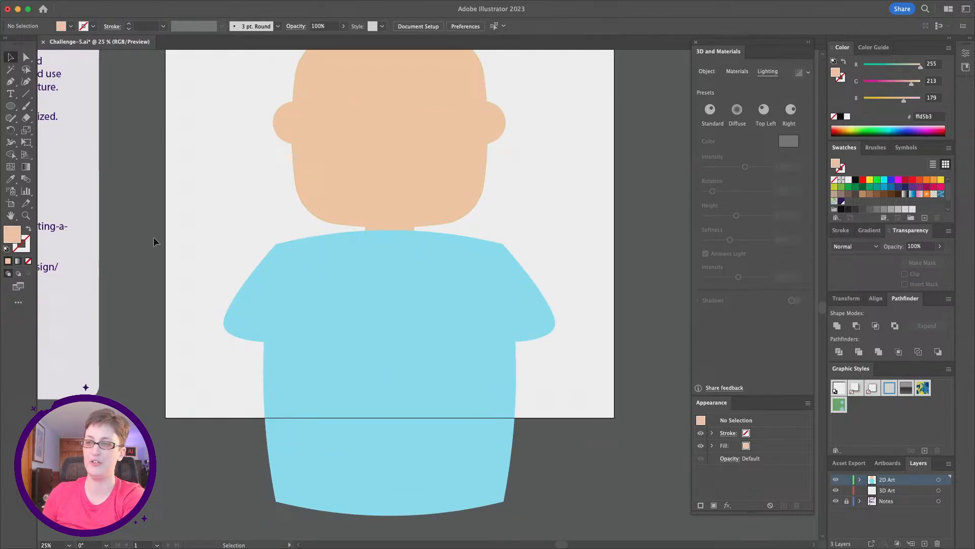
{"action": "left_click", "coordinate": [10, 109]}
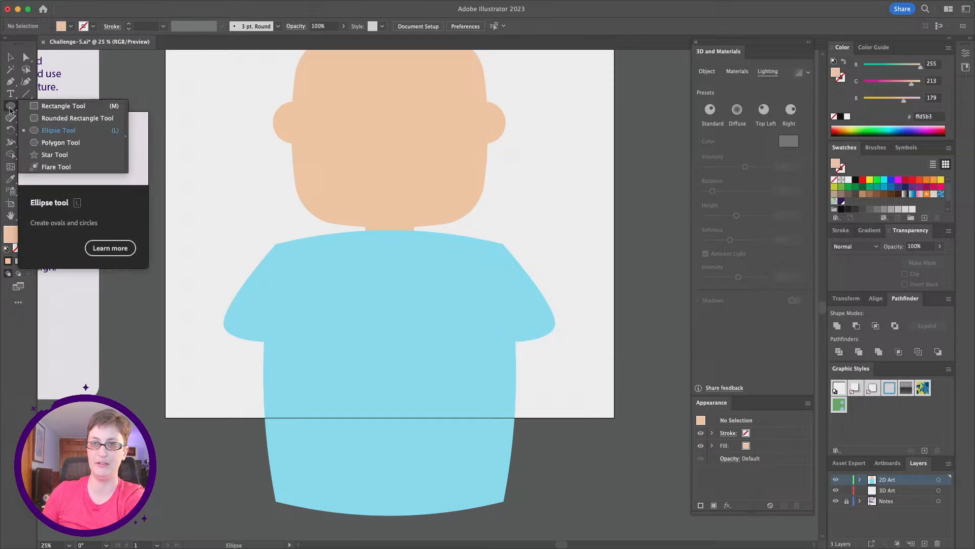
{"action": "left_click", "coordinate": [63, 106]}
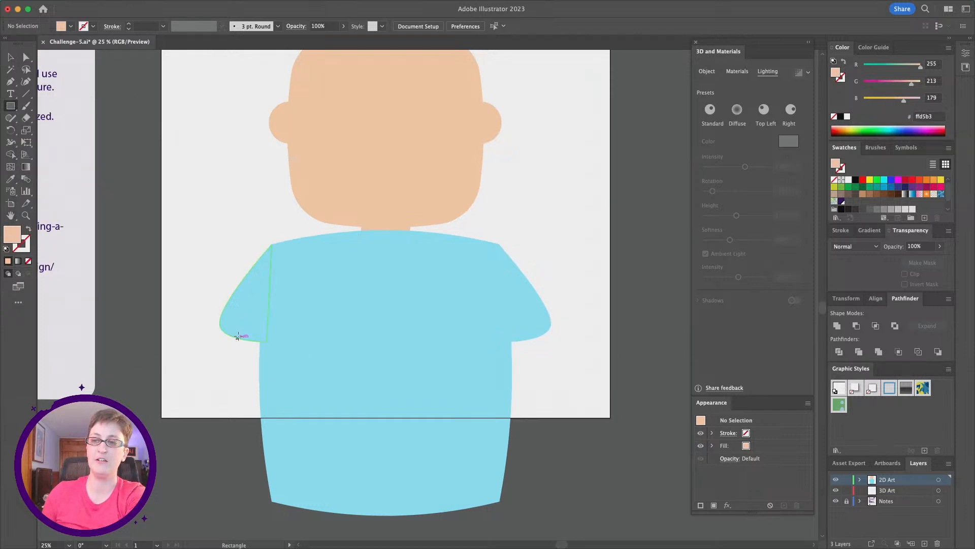
{"action": "left_click_drag", "start_coordinate": [237, 326], "coordinate": [276, 428]}
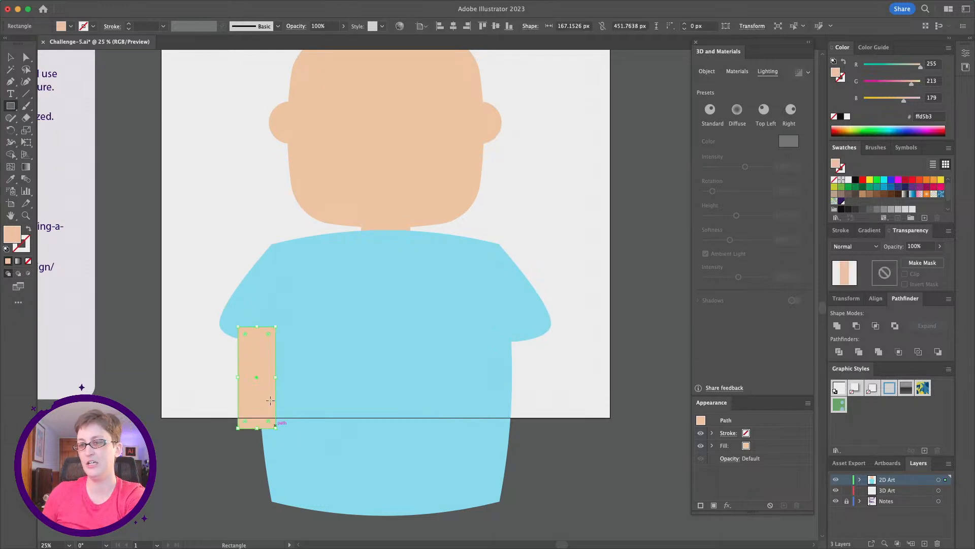
{"action": "left_click", "coordinate": [11, 179]}
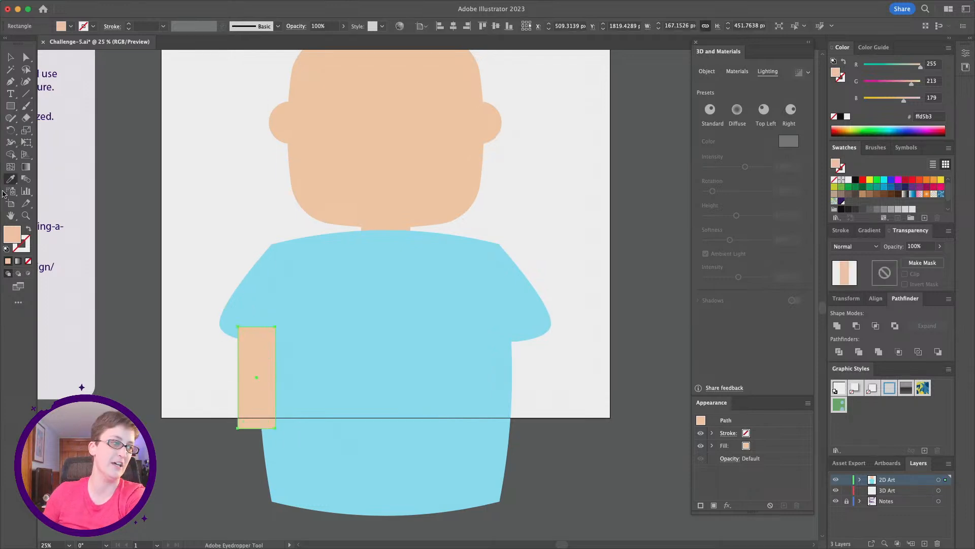
- Send the peach arm rectangle behind the blue body
{"action": "left_click", "coordinate": [401, 118]}
{"action": "left_click", "coordinate": [10, 57]}
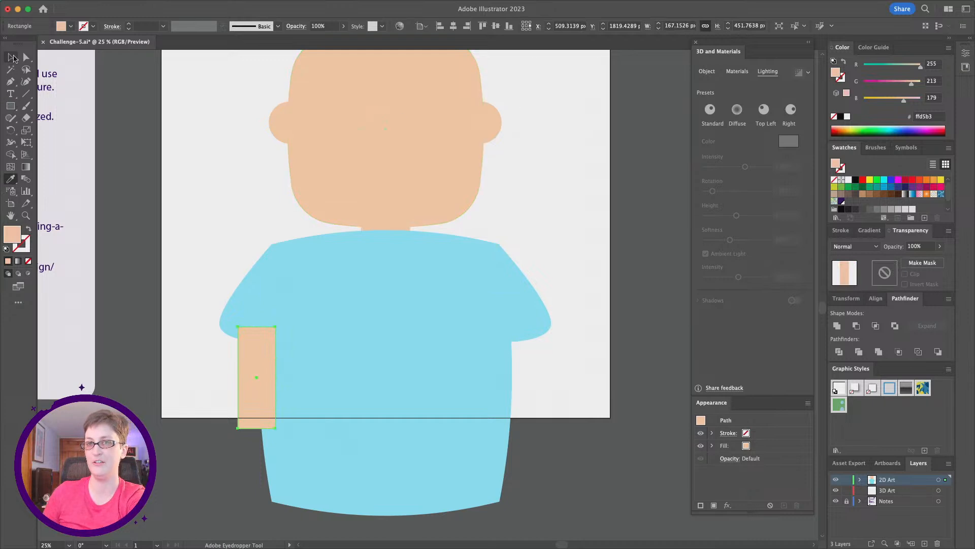
{"action": "right_click", "coordinate": [248, 366]}
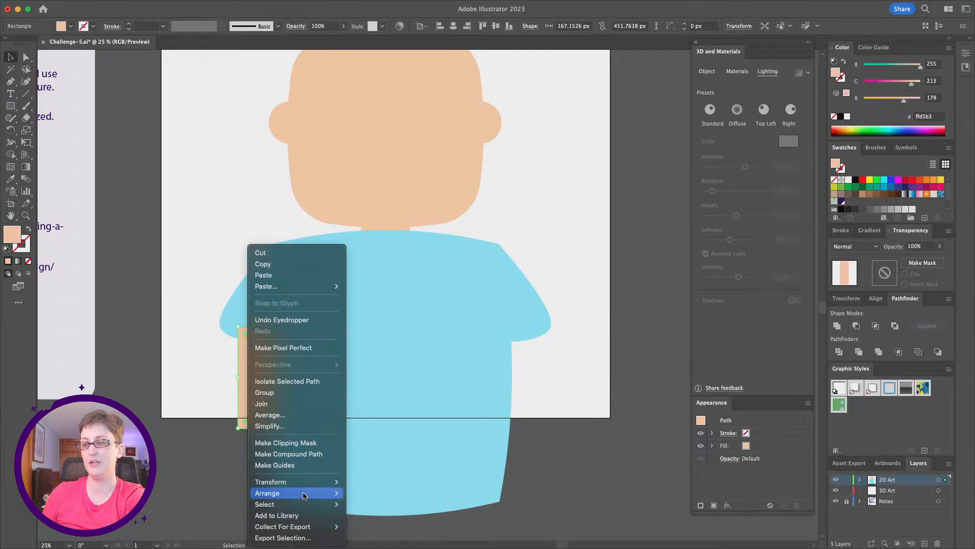
{"action": "mouse_move", "coordinate": [325, 493]}
{"action": "left_click", "coordinate": [382, 521]}
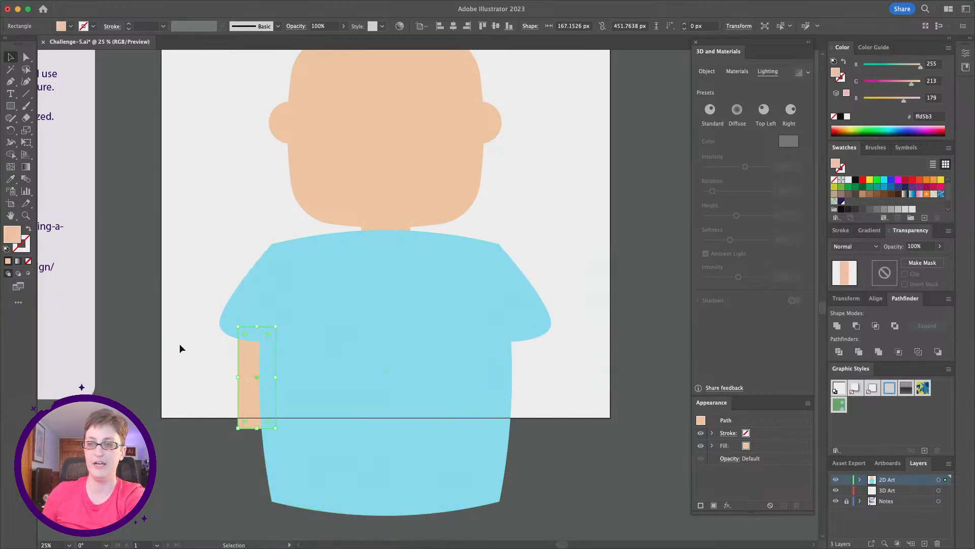
- Duplicate the arm in front and move the copy horizontally under the right sleeve
{"action": "left_click", "coordinate": [210, 371]}
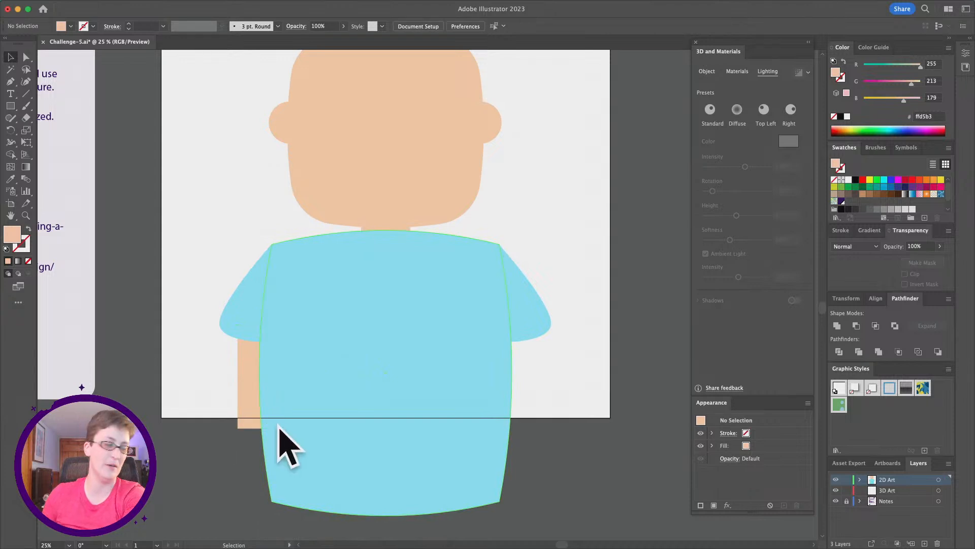
{"action": "left_click", "coordinate": [250, 387]}
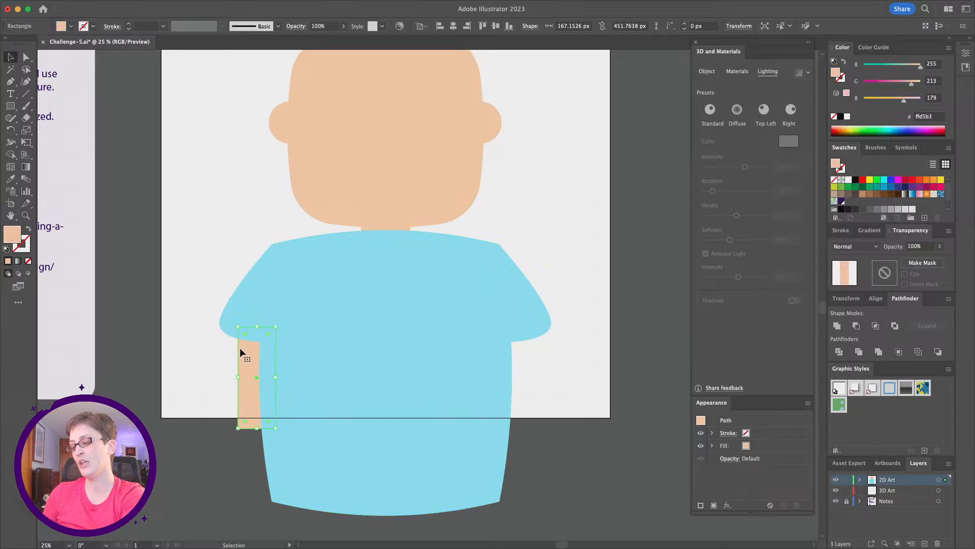
{"action": "key", "text": "super+f"}
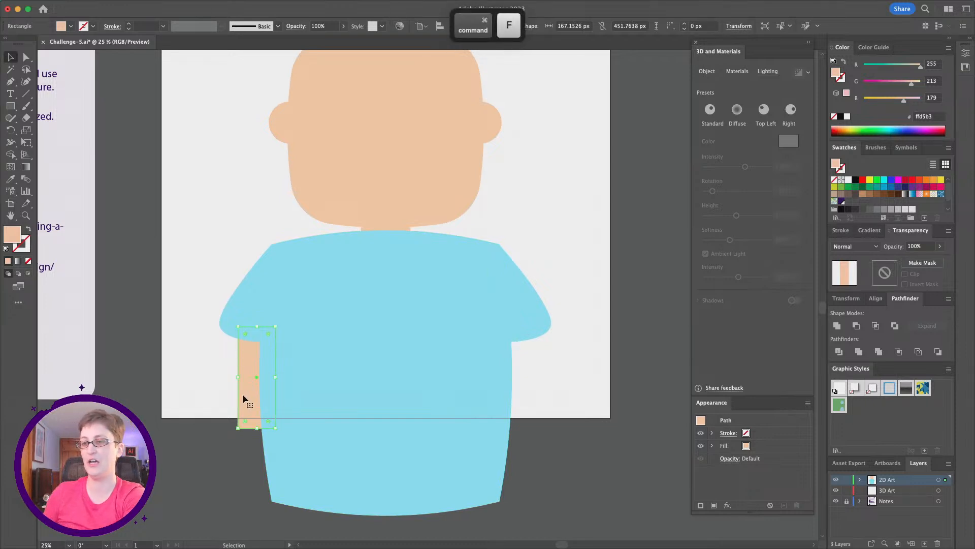
{"action": "left_click_drag", "start_coordinate": [243, 396], "coordinate": [500, 413]}
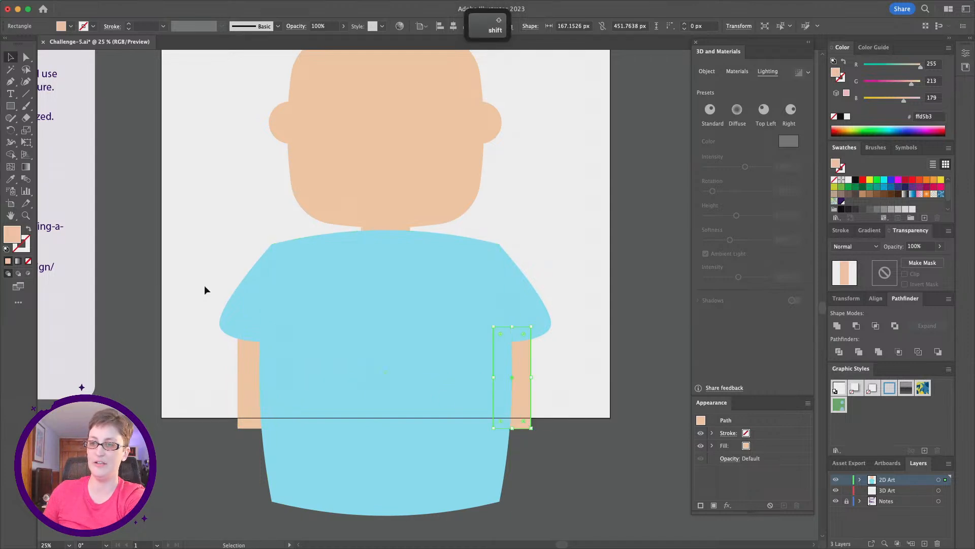
{"action": "left_click", "coordinate": [236, 318]}
{"action": "left_click", "coordinate": [529, 283]}
{"action": "left_click", "coordinate": [362, 146]}
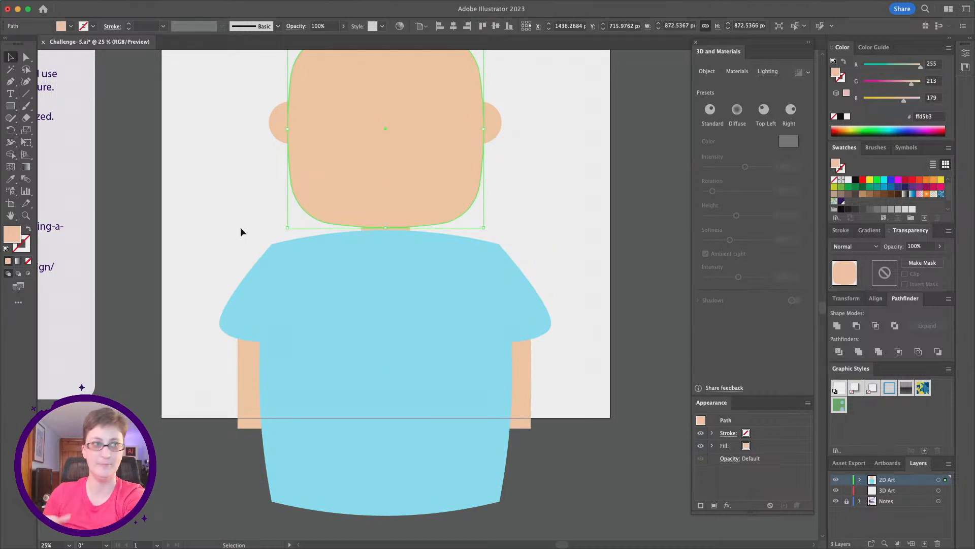
{"action": "left_click", "coordinate": [106, 252]}
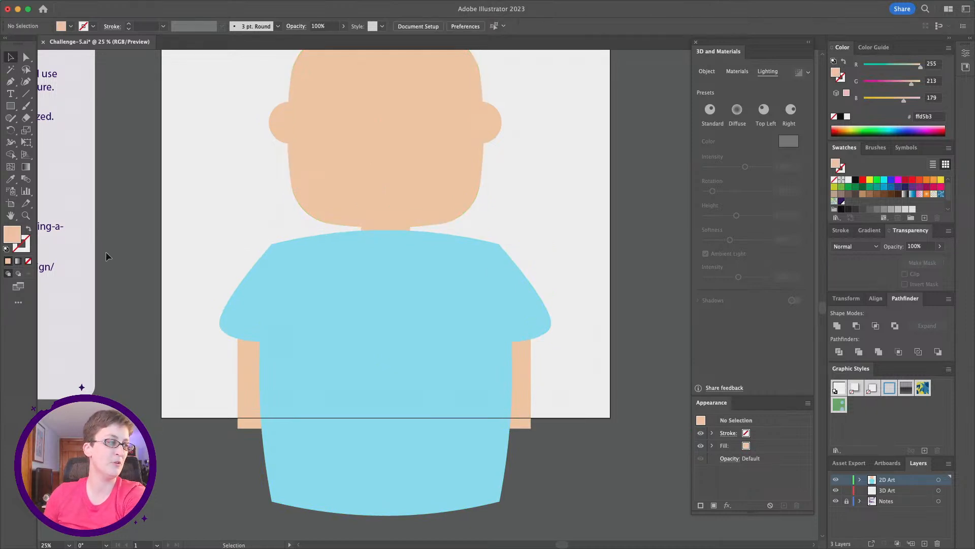
- Unite both sleeves and the body into a single shape with Pathfinder
{"action": "scroll", "coordinate": [106, 251], "scroll_direction": "up", "scroll_amount": 1}
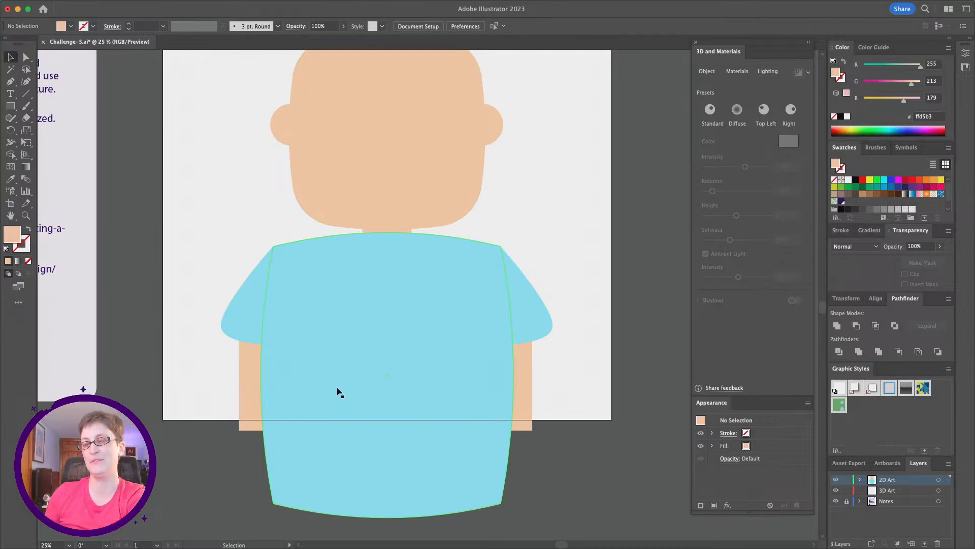
{"action": "scroll", "coordinate": [339, 391], "scroll_direction": "up", "scroll_amount": 1}
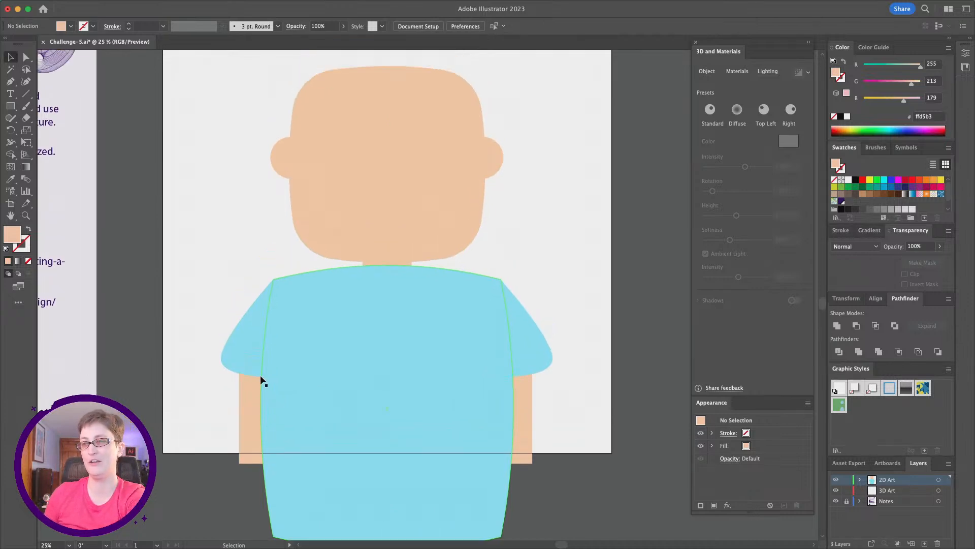
{"action": "left_click", "coordinate": [249, 341]}
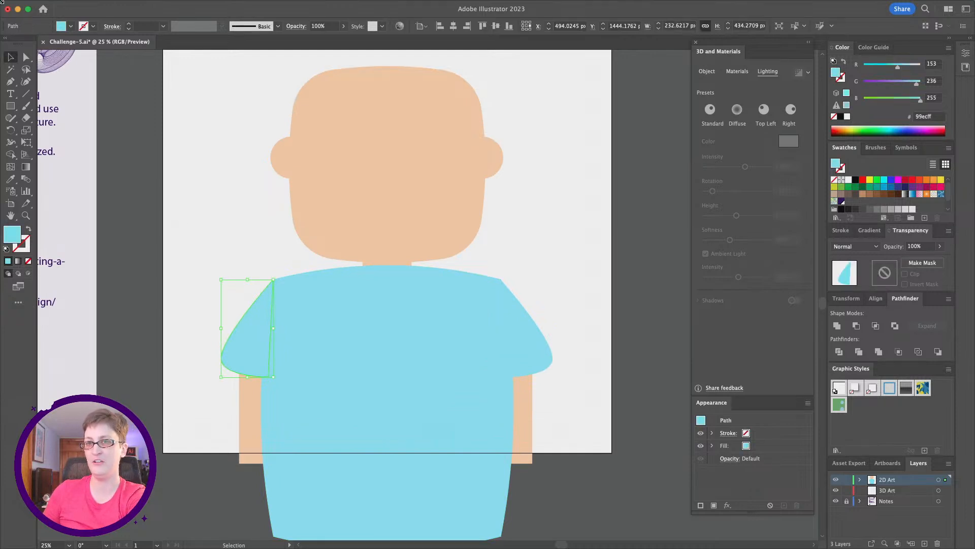
{"action": "left_click", "coordinate": [411, 397], "text": "shift"}
{"action": "left_click", "coordinate": [525, 359], "text": "shift"}
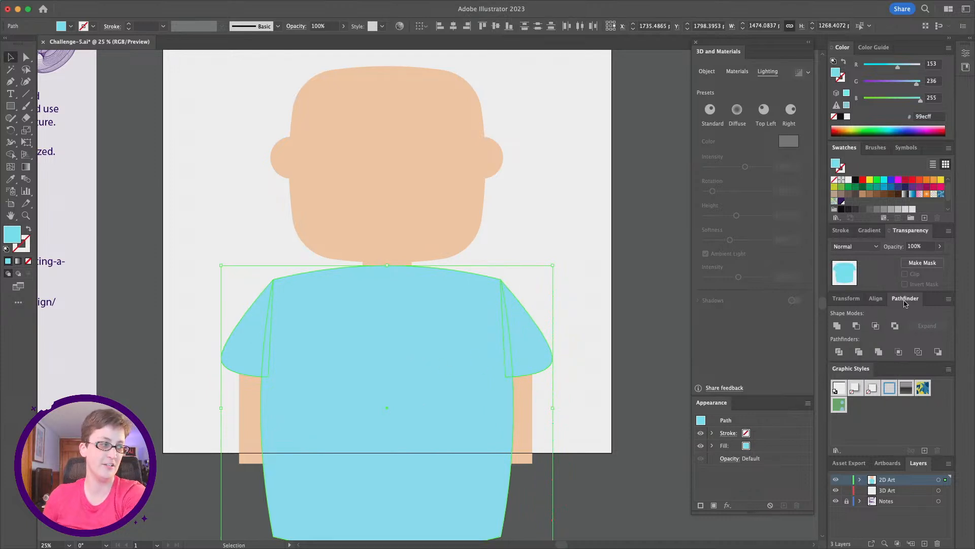
{"action": "left_click", "coordinate": [838, 328]}
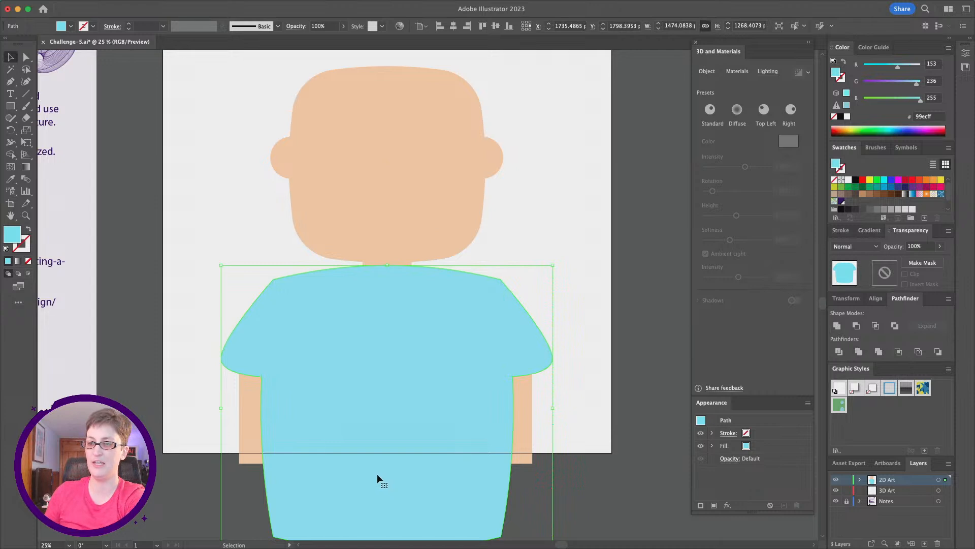
- Group the body with both arms and send the group behind the head and neck
{"action": "left_click_drag", "start_coordinate": [598, 441], "coordinate": [224, 365]}
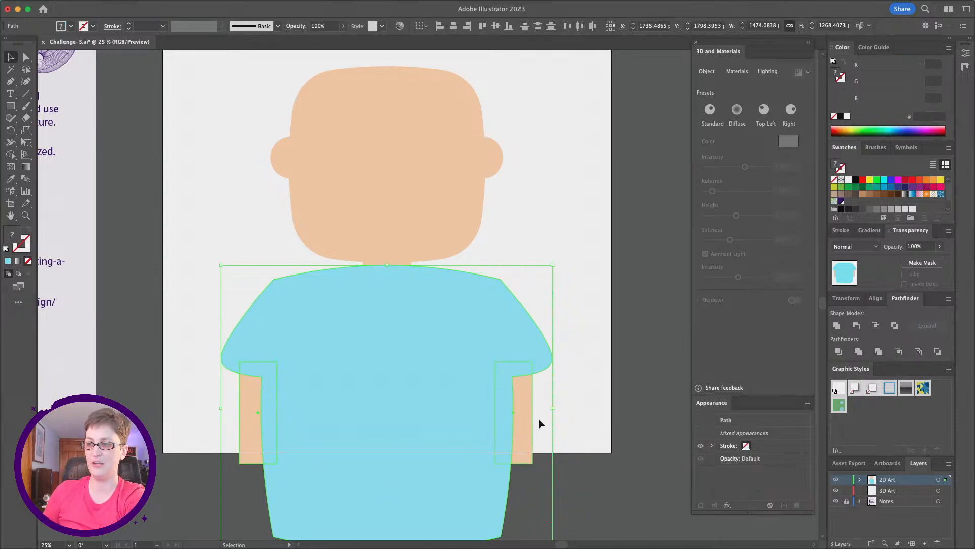
{"action": "key", "text": "super+g"}
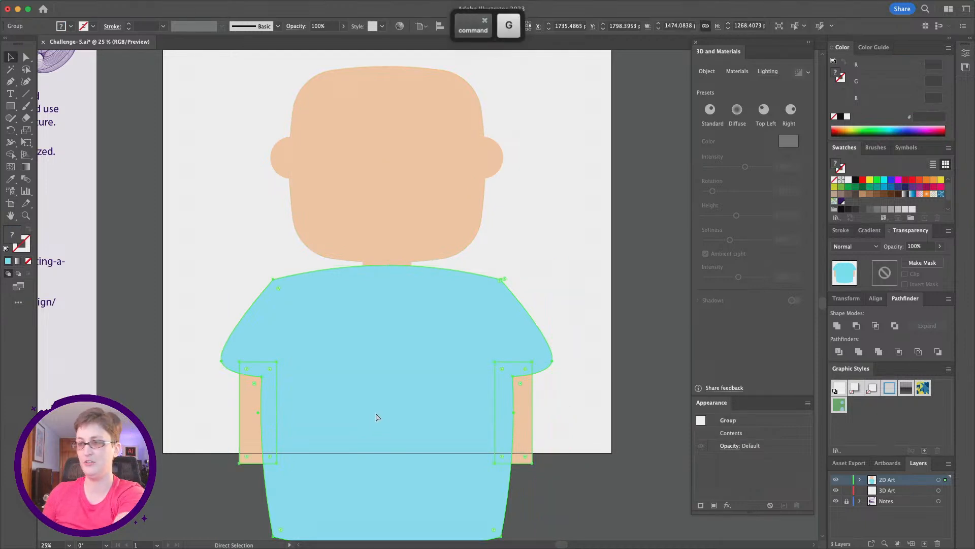
{"action": "right_click", "coordinate": [386, 361]}
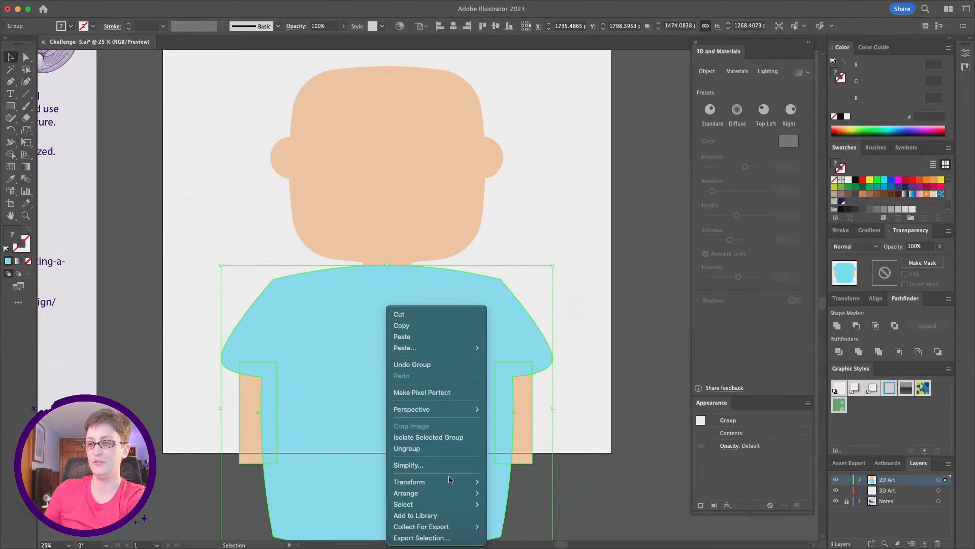
{"action": "mouse_move", "coordinate": [406, 493]}
{"action": "left_click", "coordinate": [512, 521]}
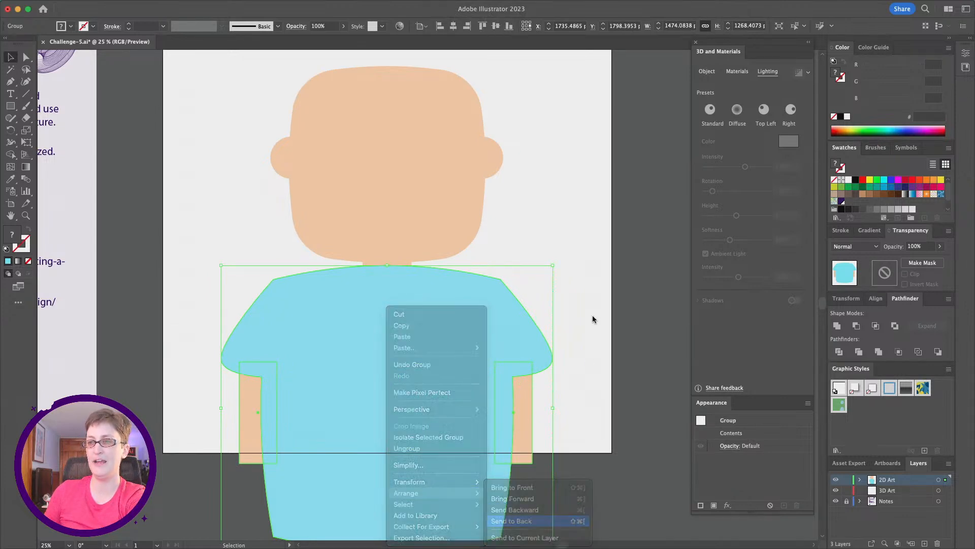
{"action": "left_click", "coordinate": [578, 280]}
- Change the body's fill color to a darker blue, 65d8ea
{"action": "left_click", "coordinate": [377, 254]}
{"action": "scroll", "coordinate": [377, 254], "scroll_direction": "up", "scroll_amount": 1}
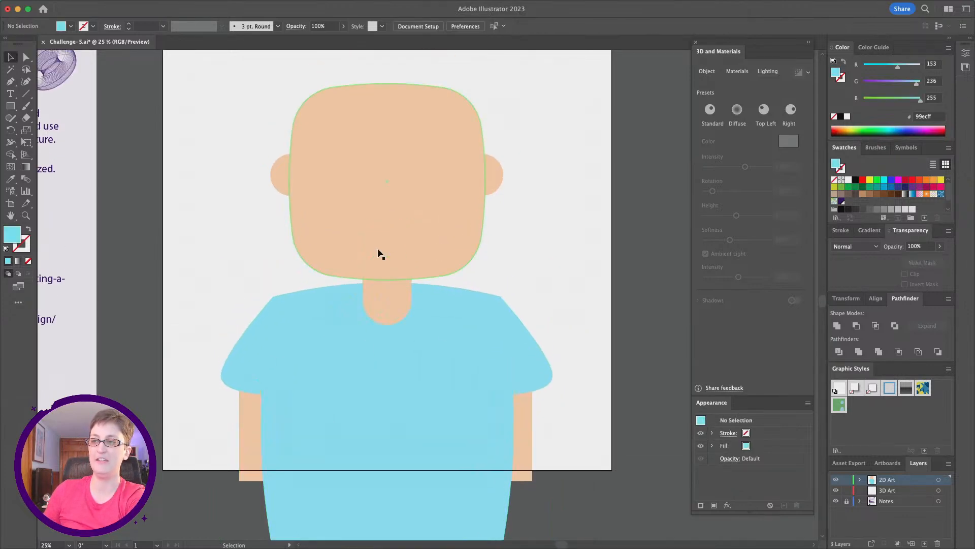
{"action": "scroll", "coordinate": [381, 254], "scroll_direction": "up", "scroll_amount": 1}
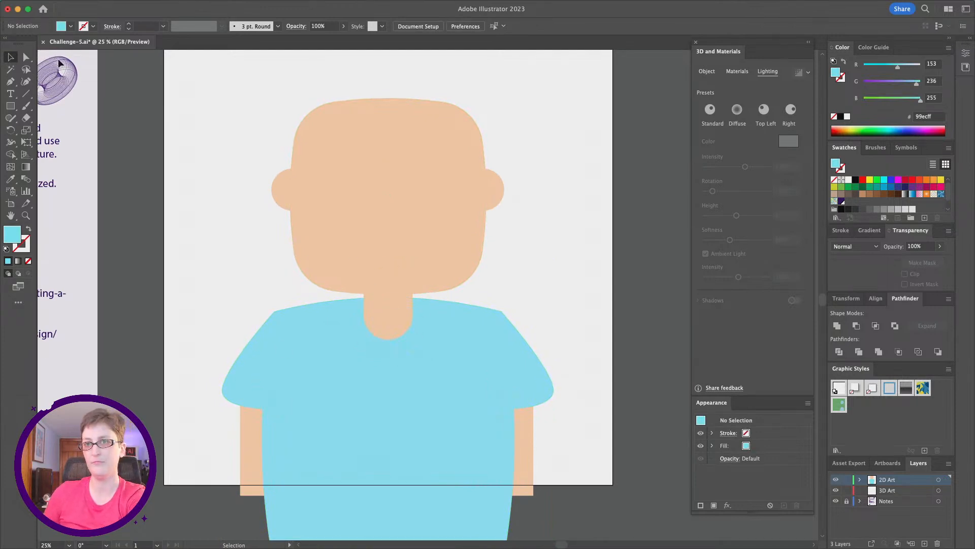
{"action": "left_click", "coordinate": [26, 57]}
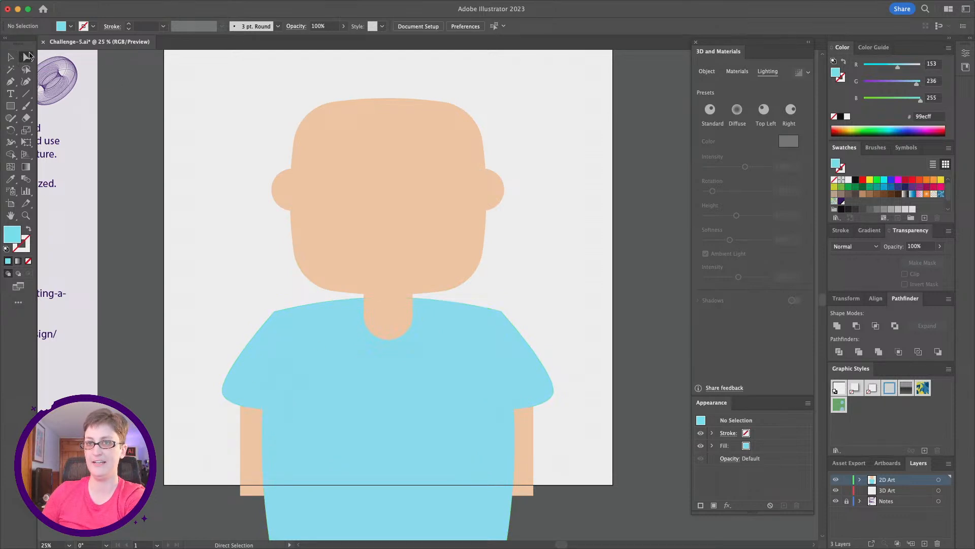
{"action": "left_click", "coordinate": [314, 438]}
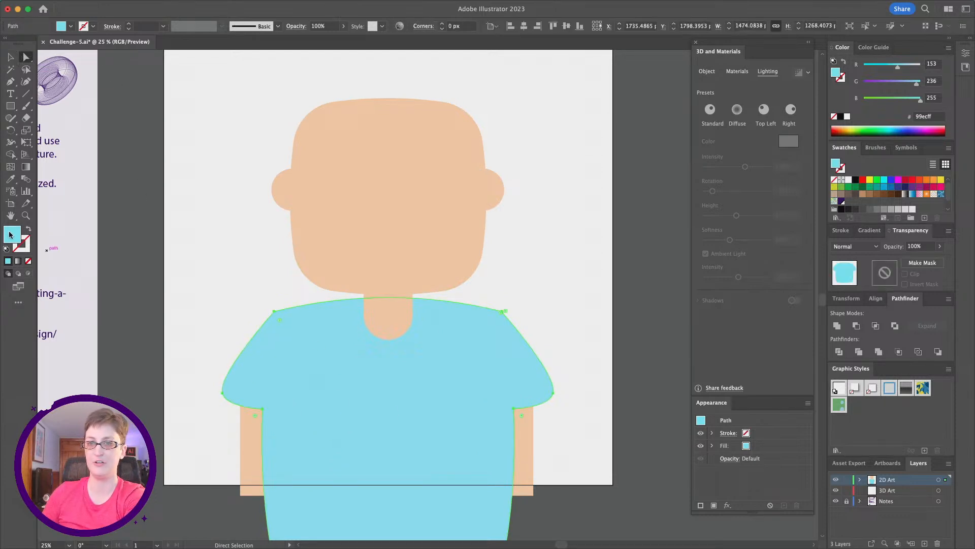
{"action": "double_click", "coordinate": [15, 235]}
{"action": "left_click_drag", "start_coordinate": [614, 194], "coordinate": [620, 204]}
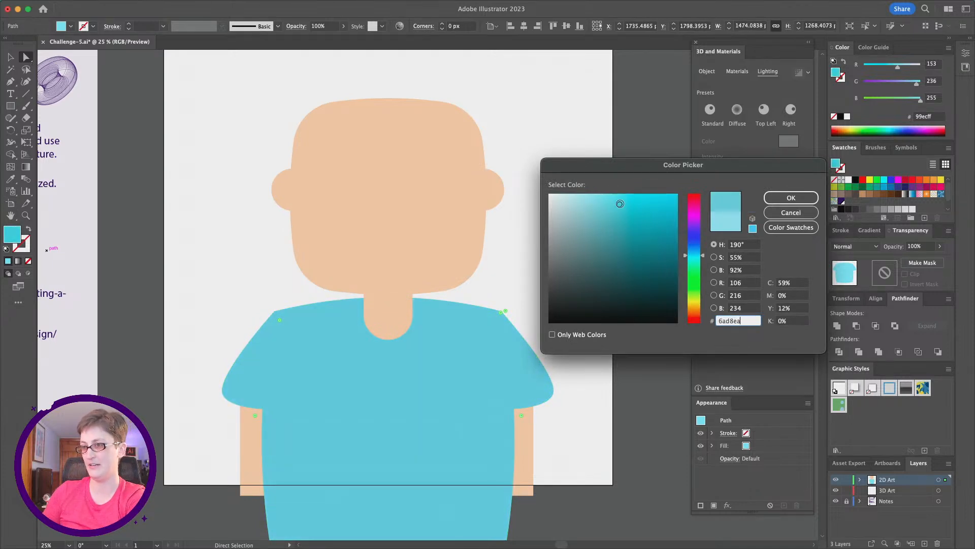
{"action": "left_click", "coordinate": [791, 198]}
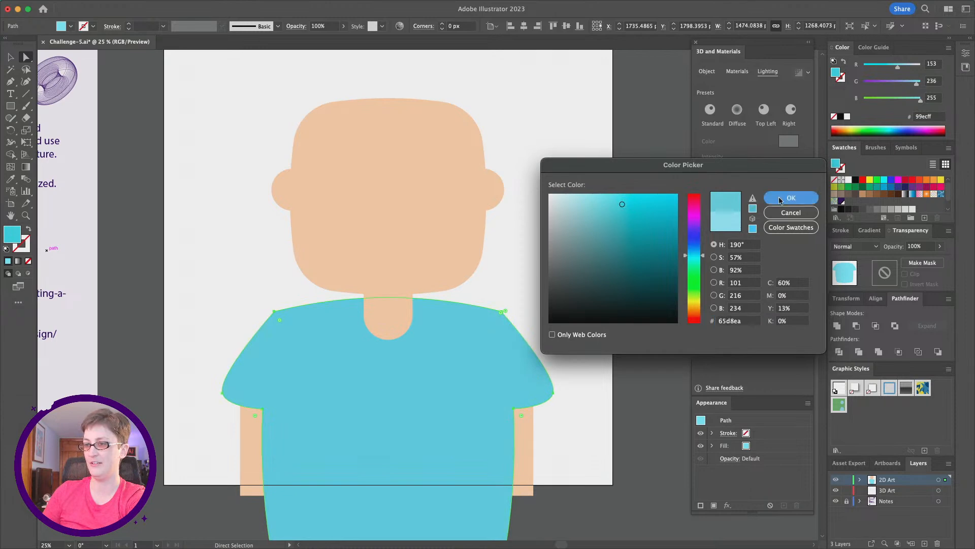
{"action": "left_click", "coordinate": [563, 308]}
- Draw a curved blue hair shape with the Pen tool covering the head's left half from crown to neck
{"action": "scroll", "coordinate": [563, 307], "scroll_direction": "up", "scroll_amount": 1}
{"action": "scroll", "coordinate": [562, 307], "scroll_direction": "left", "scroll_amount": 1}
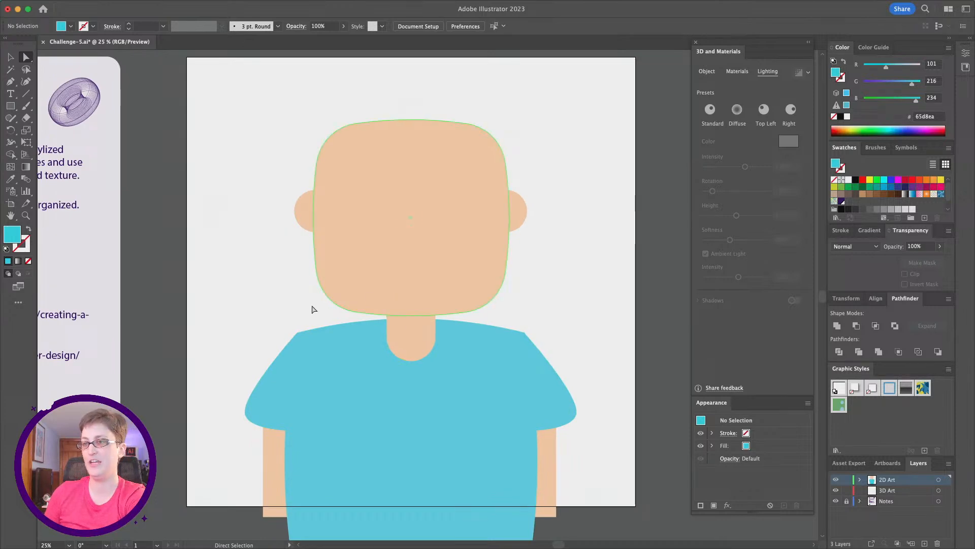
{"action": "left_click", "coordinate": [10, 81]}
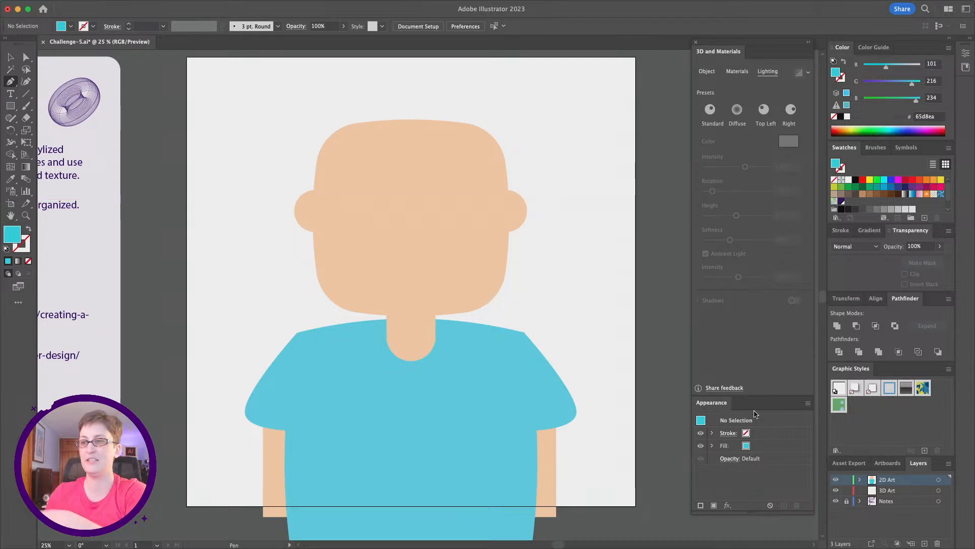
{"action": "left_click", "coordinate": [411, 101]}
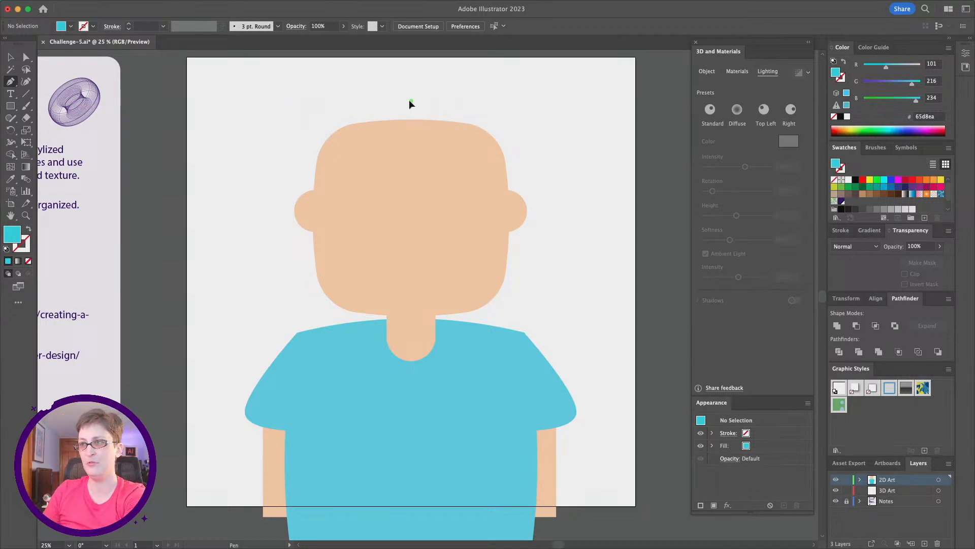
{"action": "left_click_drag", "start_coordinate": [380, 100], "coordinate": [288, 100]}
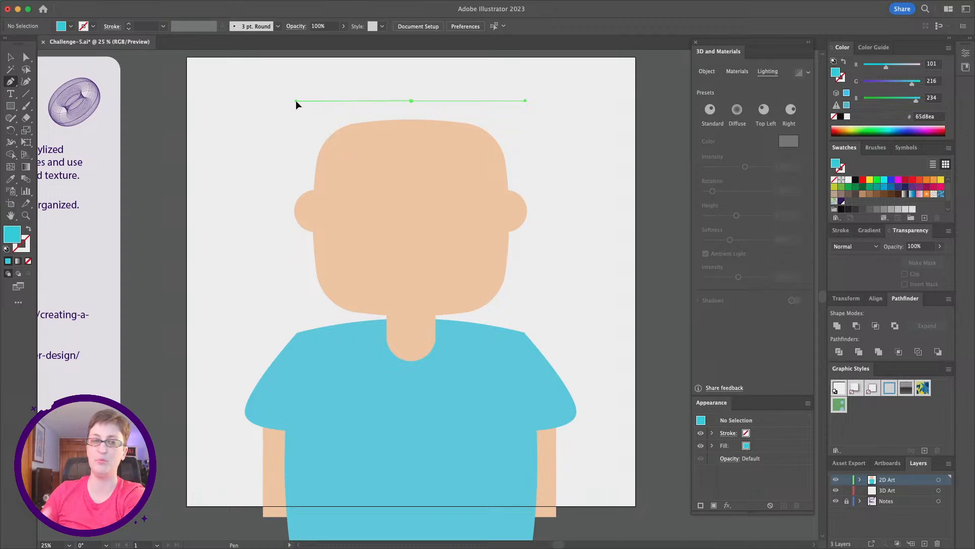
{"action": "left_click_drag", "start_coordinate": [295, 101], "coordinate": [314, 160]}
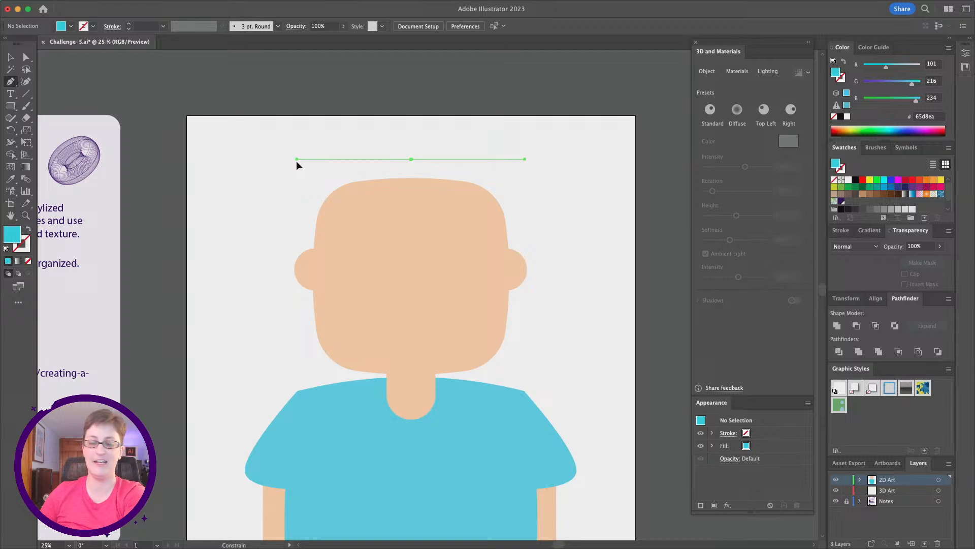
{"action": "left_click_drag", "start_coordinate": [296, 160], "coordinate": [296, 161]}
{"action": "scroll", "coordinate": [298, 147], "scroll_direction": "down", "scroll_amount": 2}
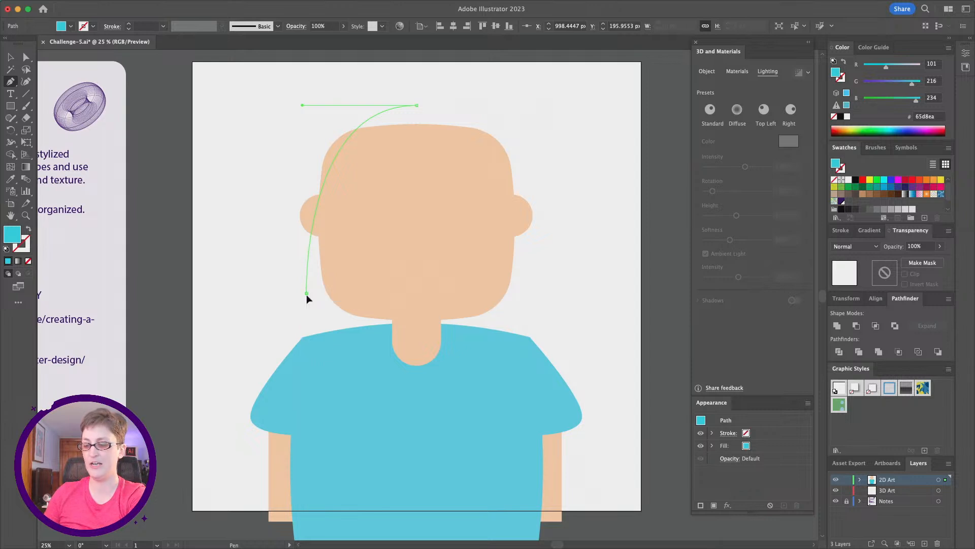
{"action": "left_click_drag", "start_coordinate": [306, 293], "coordinate": [322, 403]}
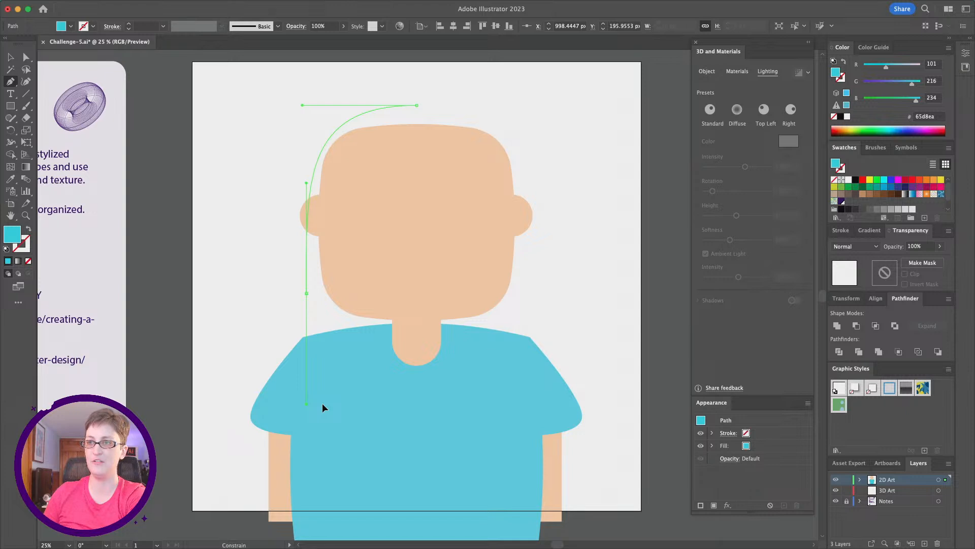
{"action": "left_click_drag", "start_coordinate": [322, 403], "coordinate": [315, 341]}
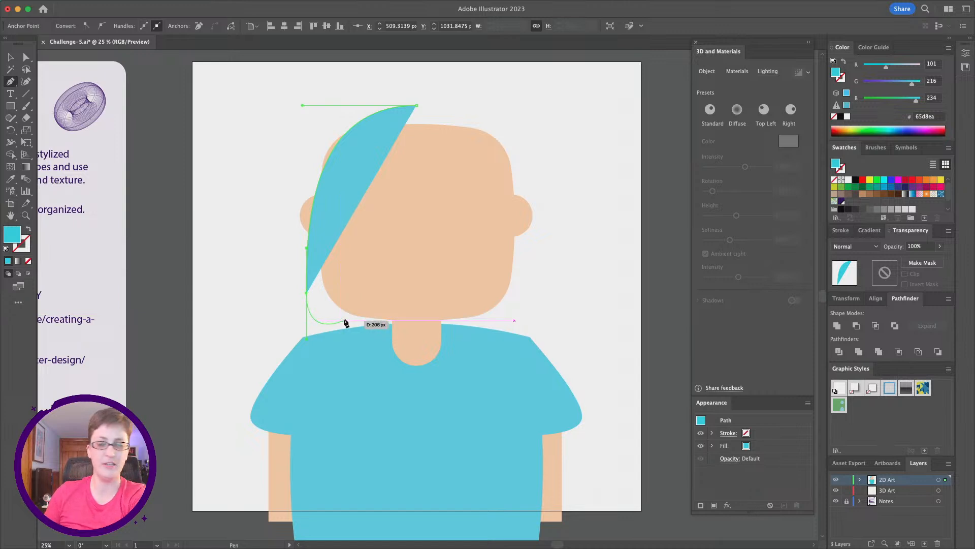
{"action": "left_click", "coordinate": [344, 322]}
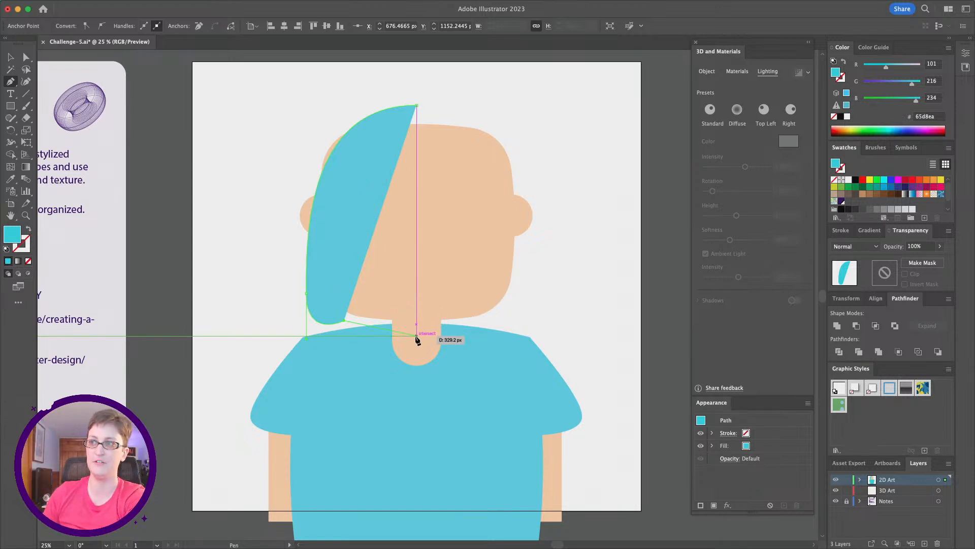
{"action": "left_click_drag", "start_coordinate": [417, 336], "coordinate": [482, 334]}
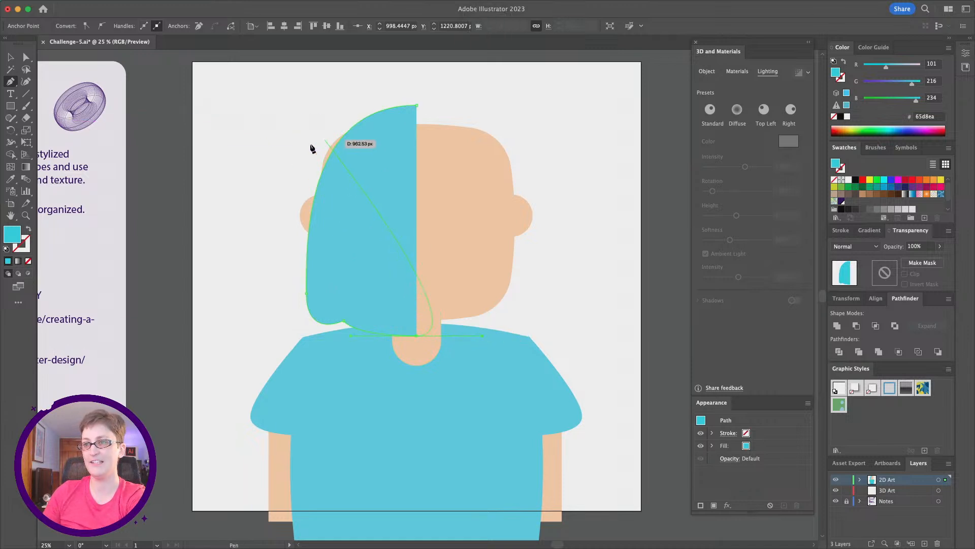
{"action": "left_click", "coordinate": [26, 56]}
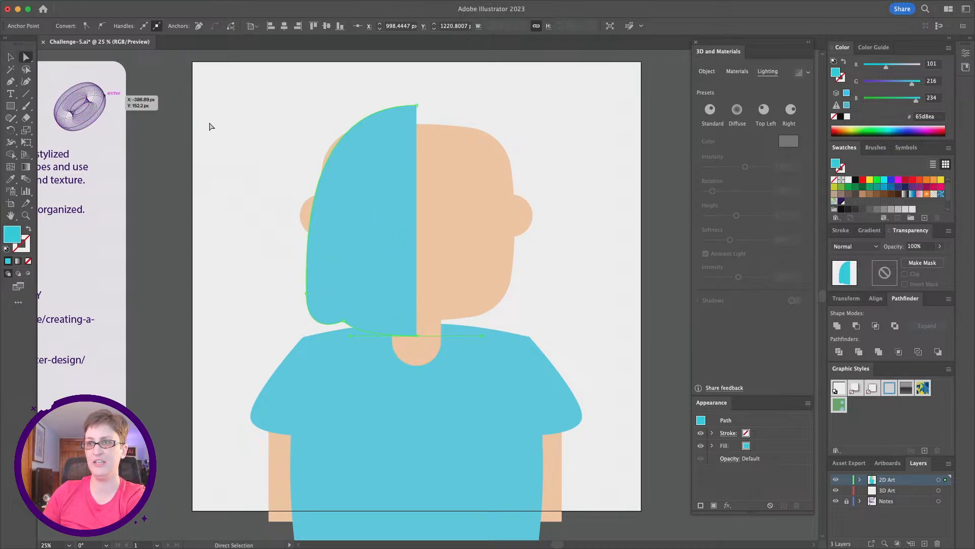
- Adjust the top anchor's handle on the hair path to widen the crown curve
{"action": "left_click", "coordinate": [416, 105]}
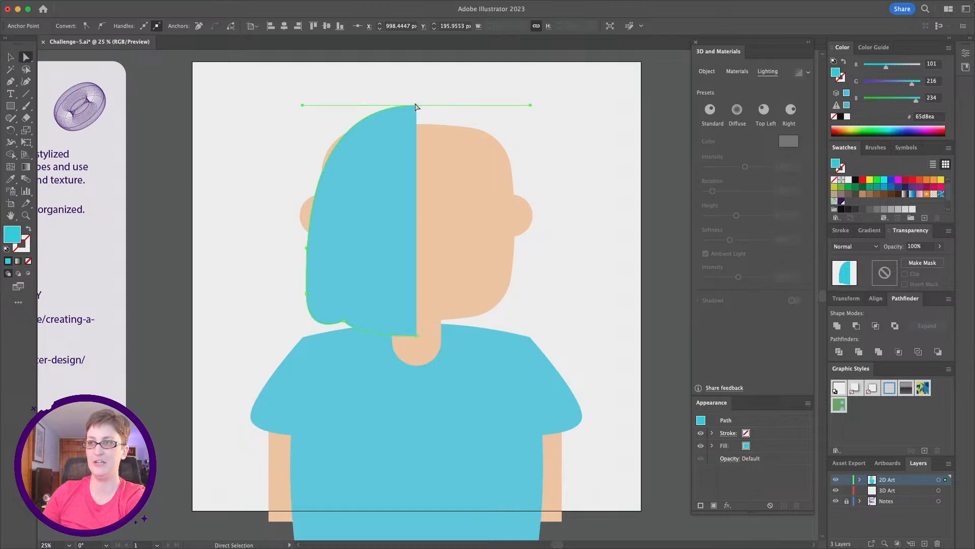
{"action": "left_click_drag", "start_coordinate": [302, 105], "coordinate": [281, 105]}
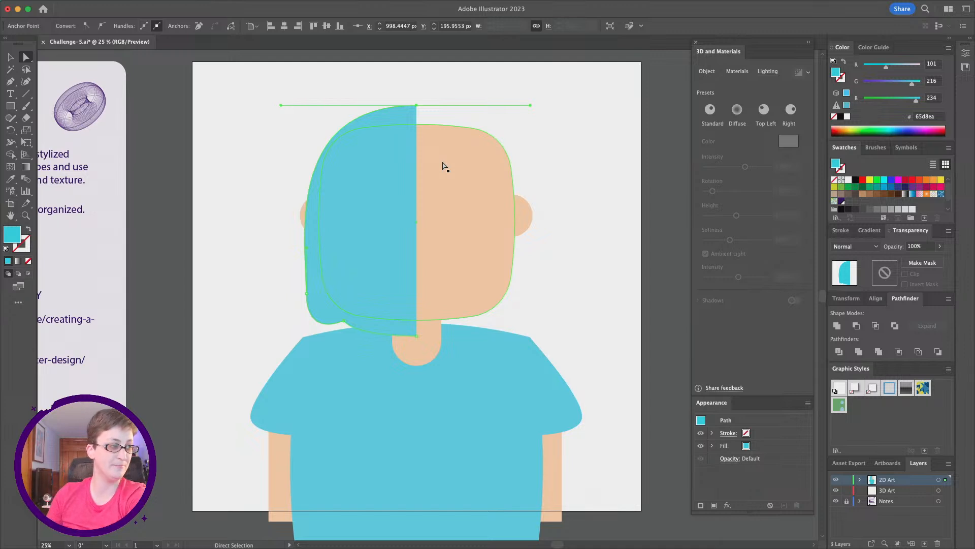
{"action": "left_click", "coordinate": [361, 266]}
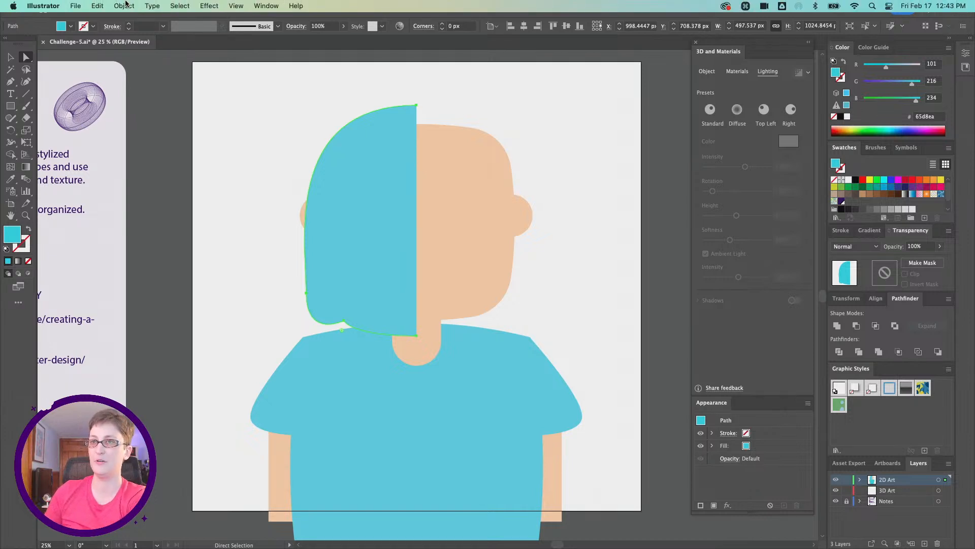
- Reflect a vertical copy of the hair shape and move it over the head's right half
{"action": "left_click", "coordinate": [124, 6]}
{"action": "mouse_move", "coordinate": [130, 21]}
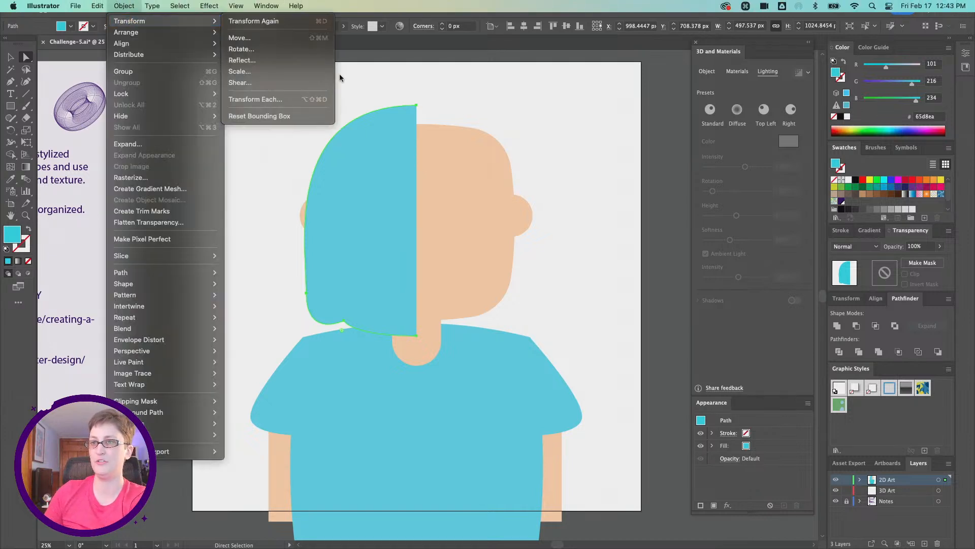
{"action": "left_click", "coordinate": [287, 60]}
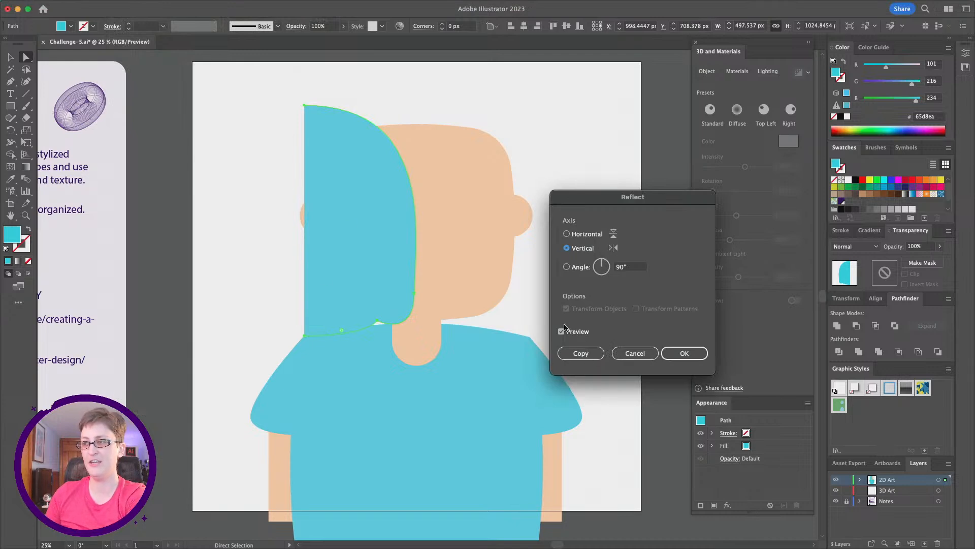
{"action": "left_click", "coordinate": [595, 350]}
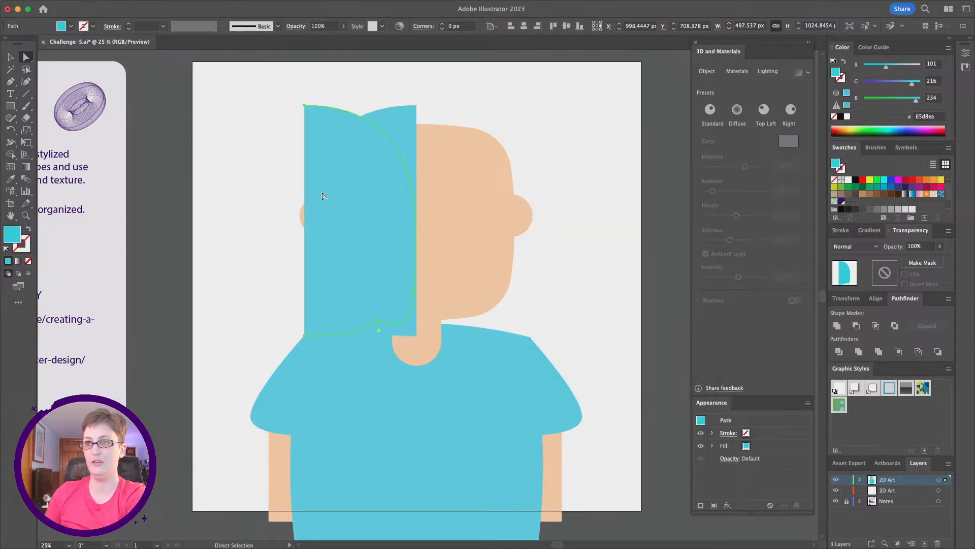
{"action": "left_click_drag", "start_coordinate": [338, 196], "coordinate": [450, 194]}
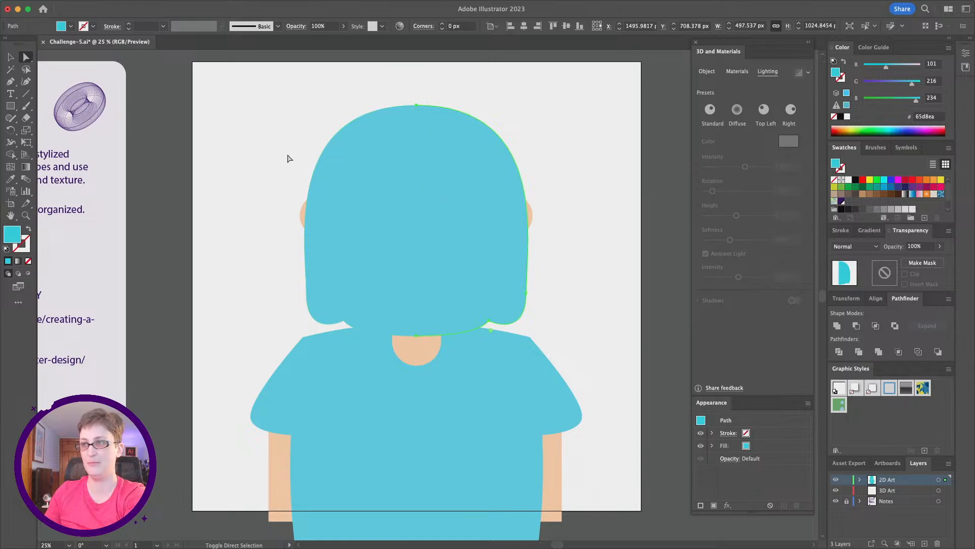
- Join the two hair halves into one path
{"action": "left_click", "coordinate": [370, 139], "text": "shift"}
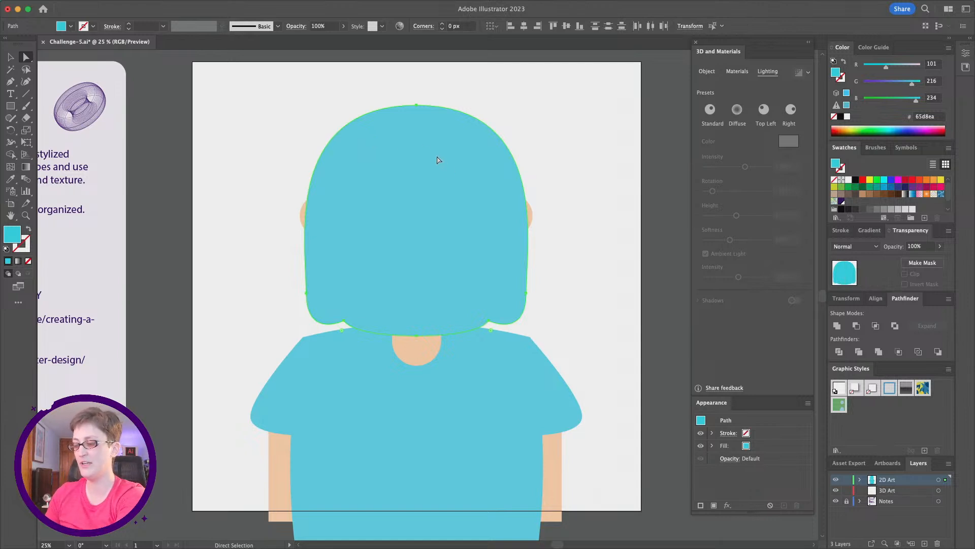
{"action": "right_click", "coordinate": [427, 125]}
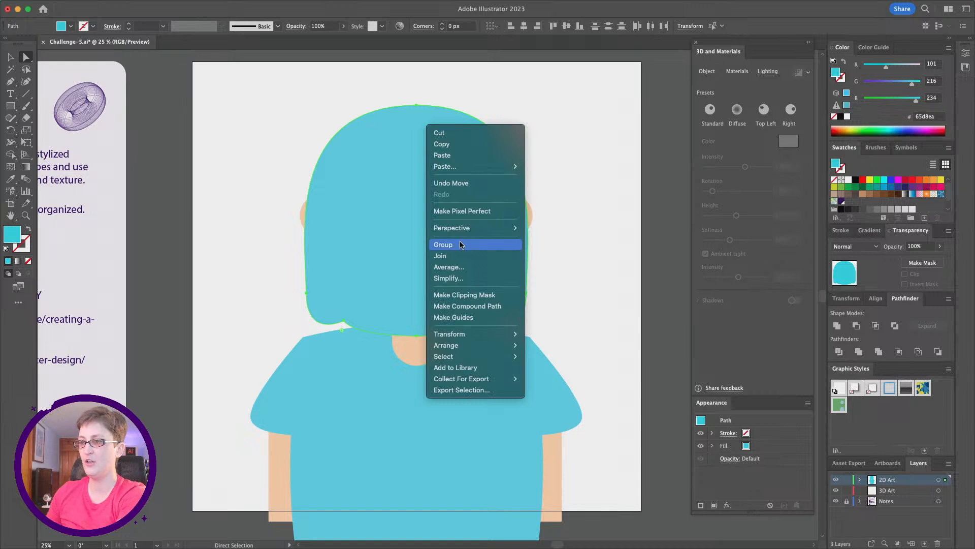
{"action": "left_click", "coordinate": [456, 257]}
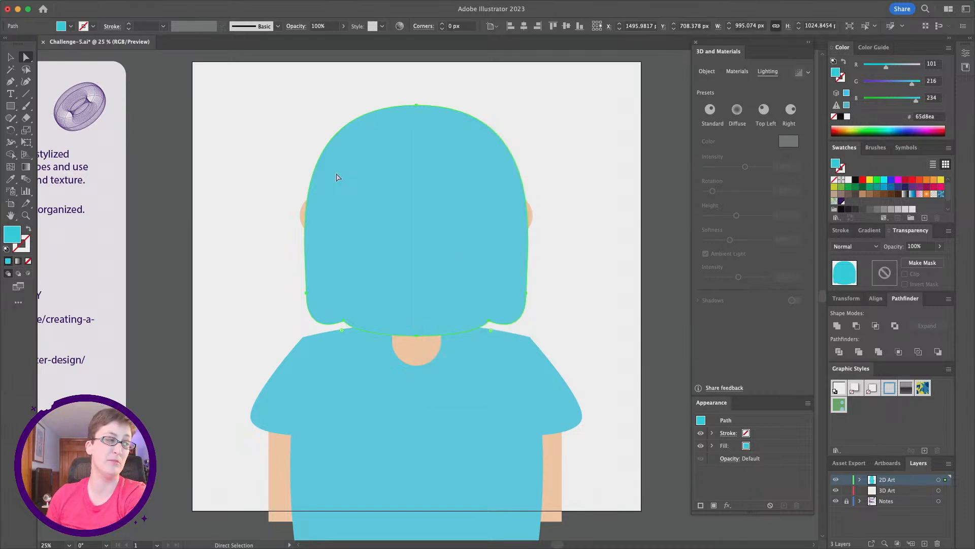
- Set the hair's fill color to dark navy 19154c
{"action": "double_click", "coordinate": [12, 236]}
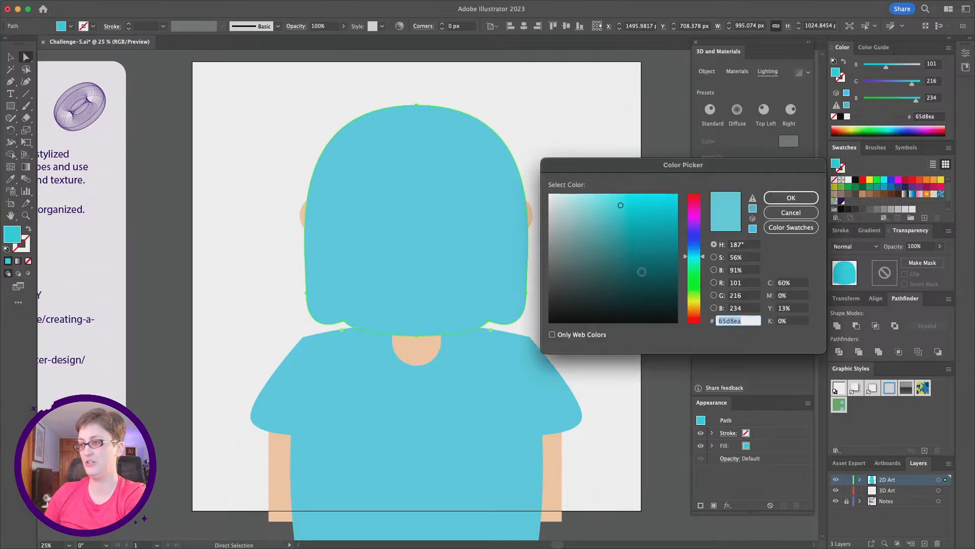
{"action": "left_click_drag", "start_coordinate": [704, 260], "coordinate": [703, 232]}
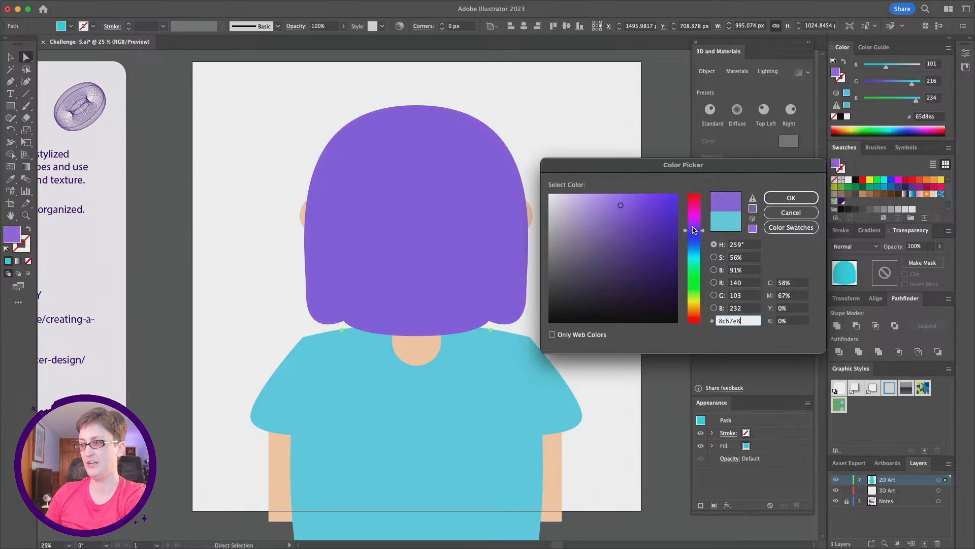
{"action": "left_click_drag", "start_coordinate": [629, 253], "coordinate": [640, 277]}
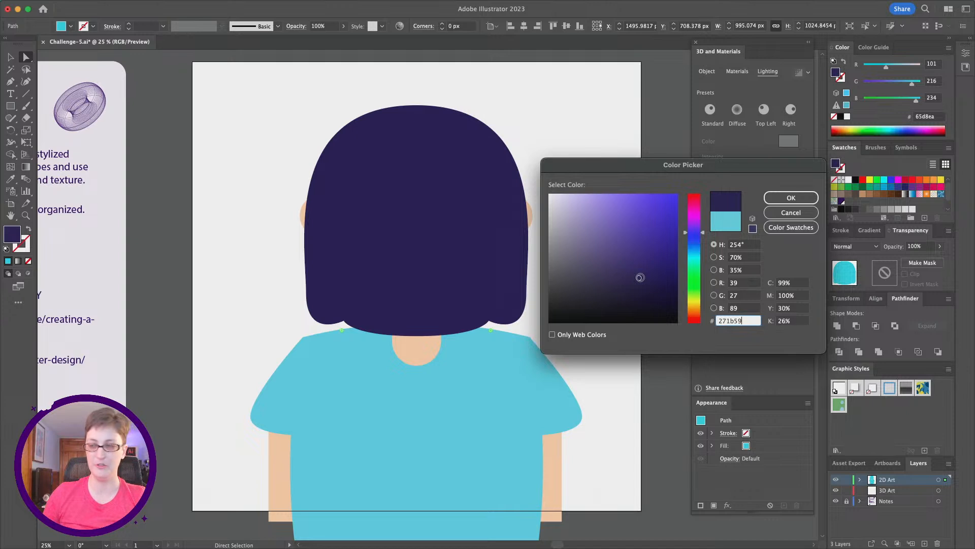
{"action": "left_click_drag", "start_coordinate": [640, 277], "coordinate": [642, 284]}
{"action": "left_click", "coordinate": [694, 321]}
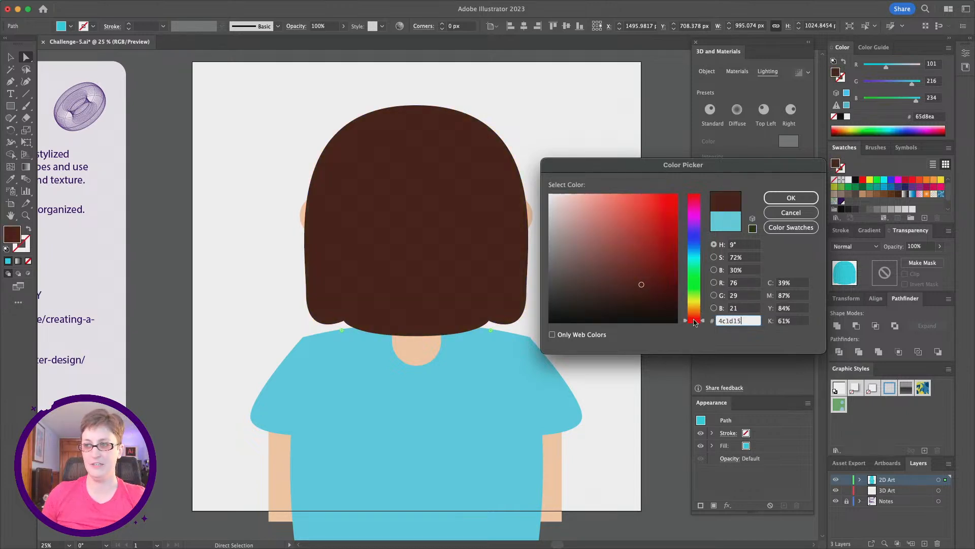
{"action": "left_click_drag", "start_coordinate": [694, 321], "coordinate": [694, 237]}
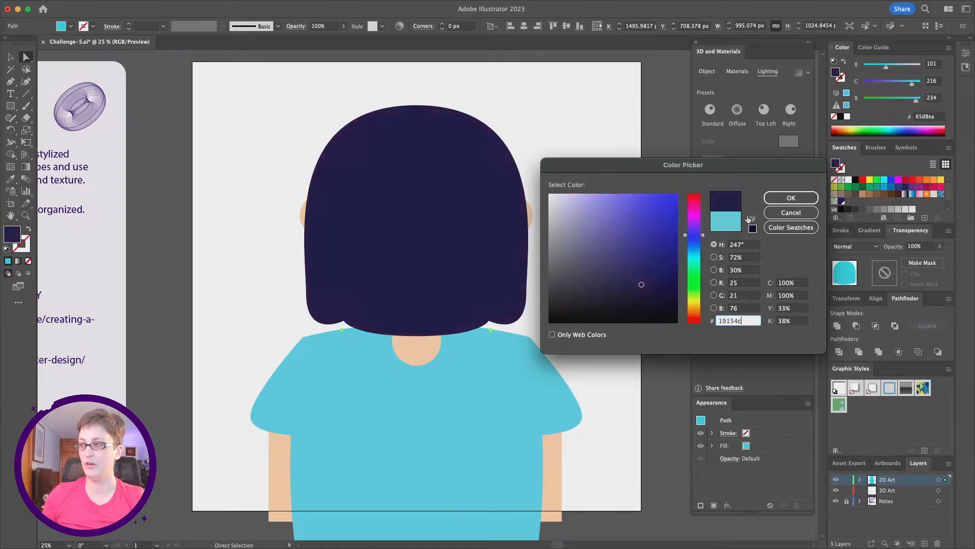
{"action": "left_click", "coordinate": [788, 199]}
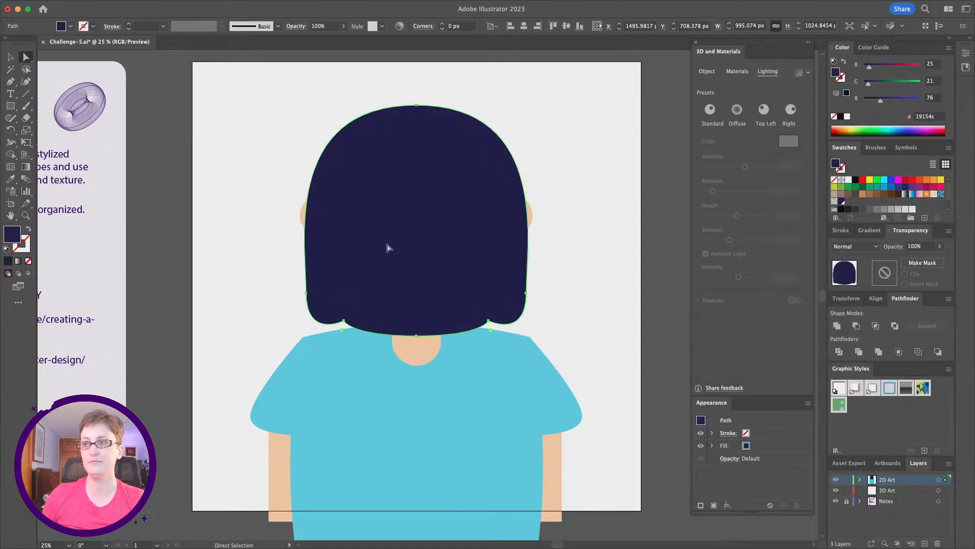
- Send the hair behind the head
{"action": "right_click", "coordinate": [379, 226]}
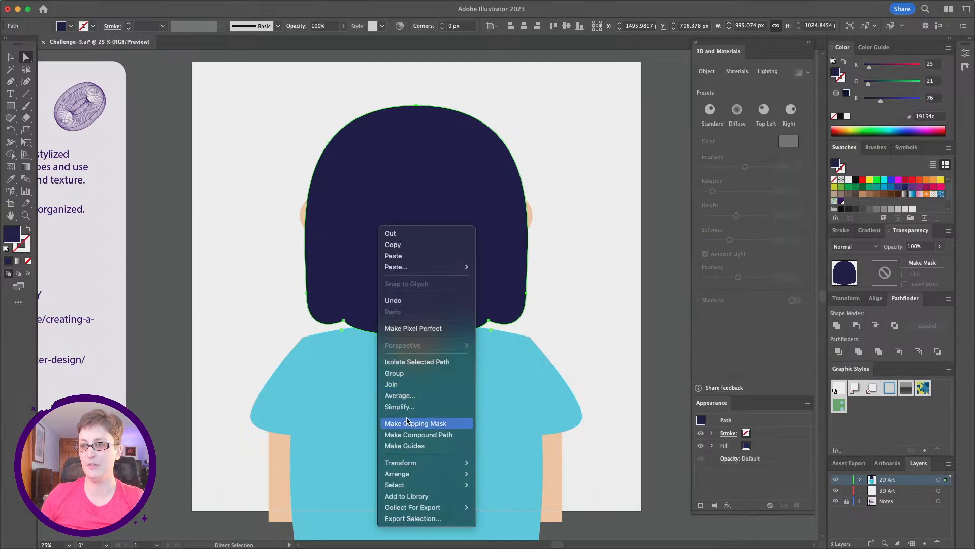
{"action": "key", "text": "Escape"}
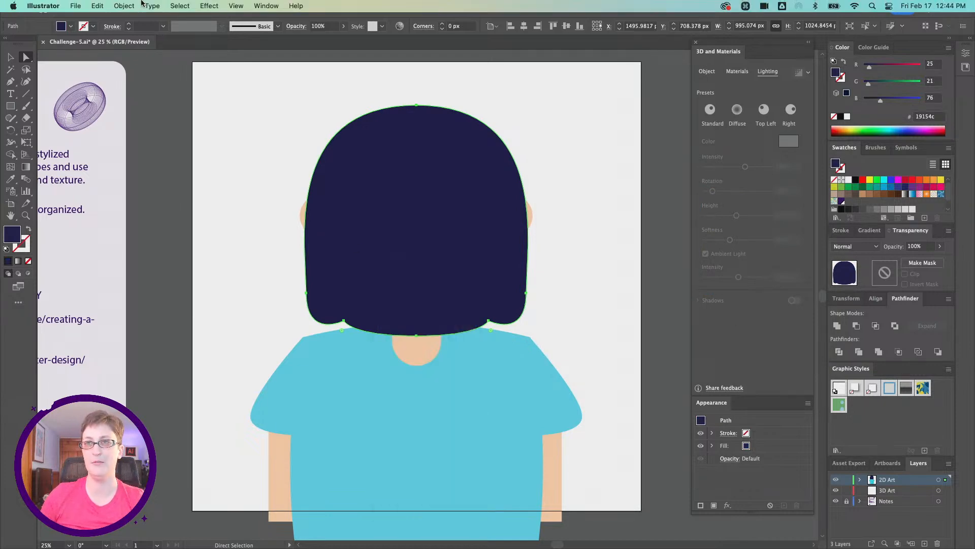
{"action": "left_click", "coordinate": [131, 6]}
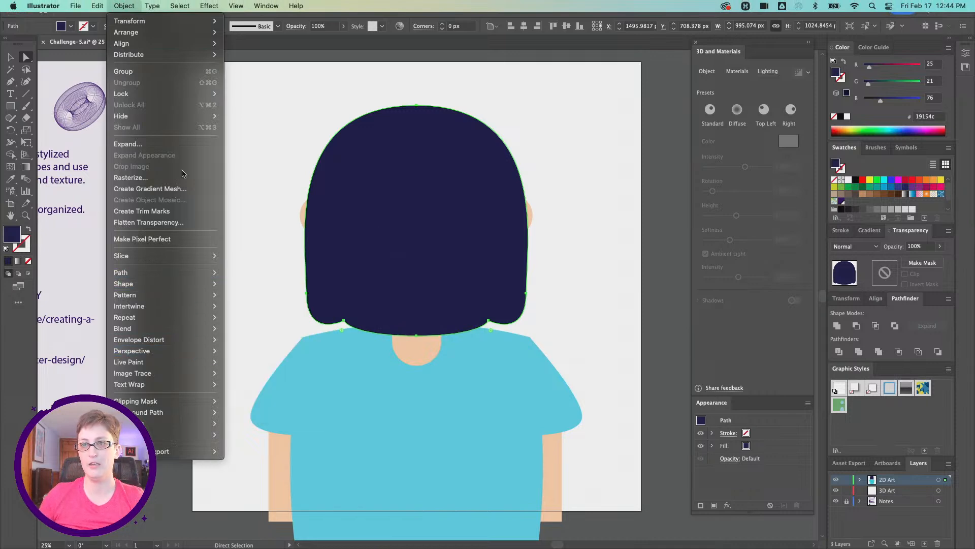
{"action": "mouse_move", "coordinate": [168, 32]}
{"action": "left_click", "coordinate": [269, 66]}
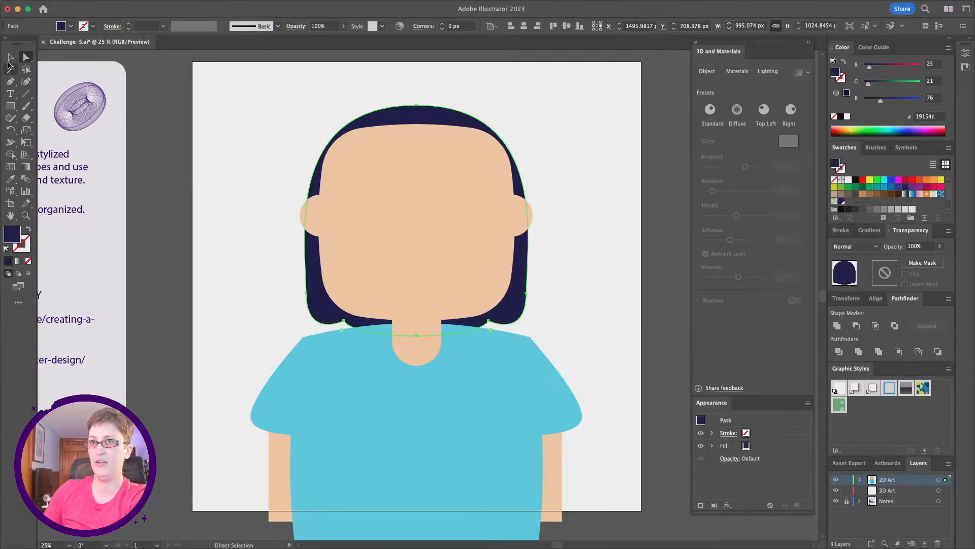
- Bring a pasted copy of the hair to the front and move it up above the head
{"action": "left_click", "coordinate": [10, 57]}
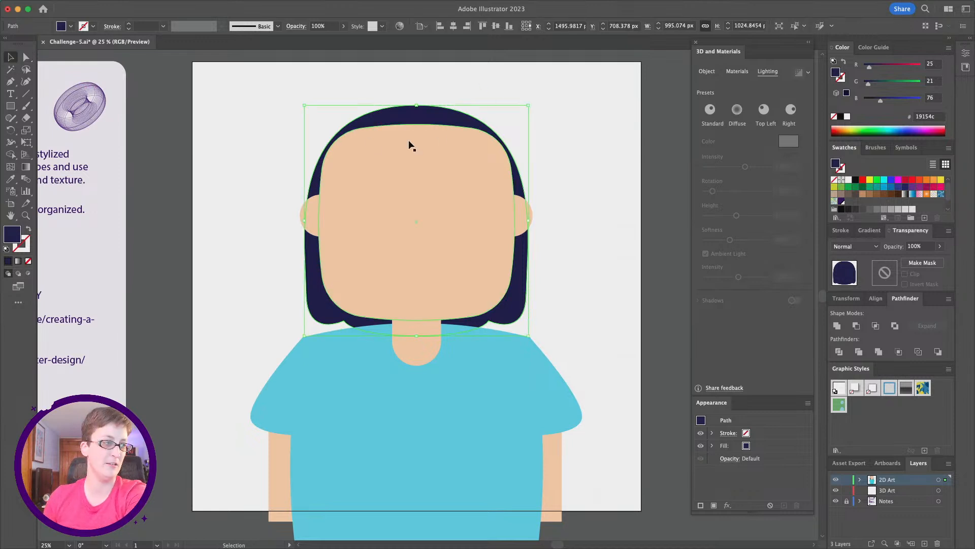
{"action": "key", "text": "super"}
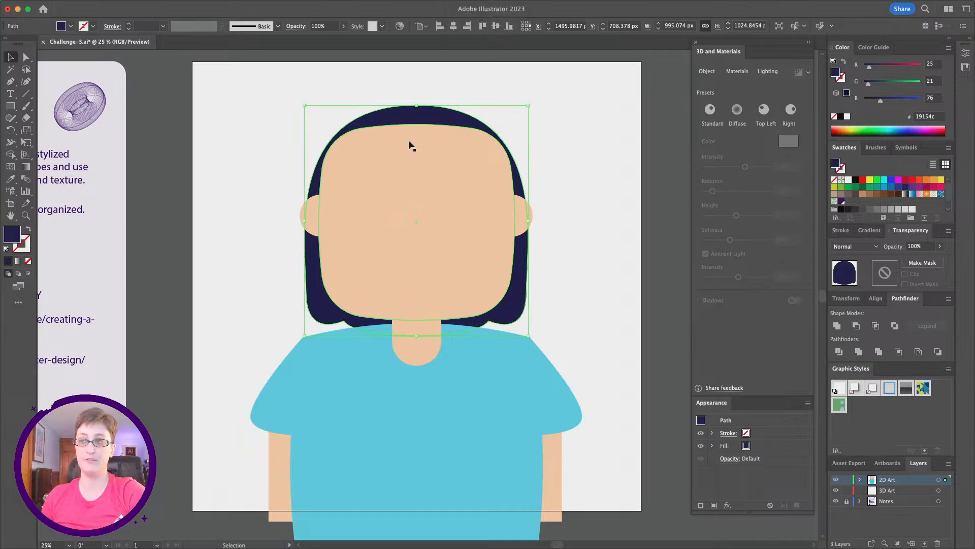
{"action": "right_click", "coordinate": [408, 118]}
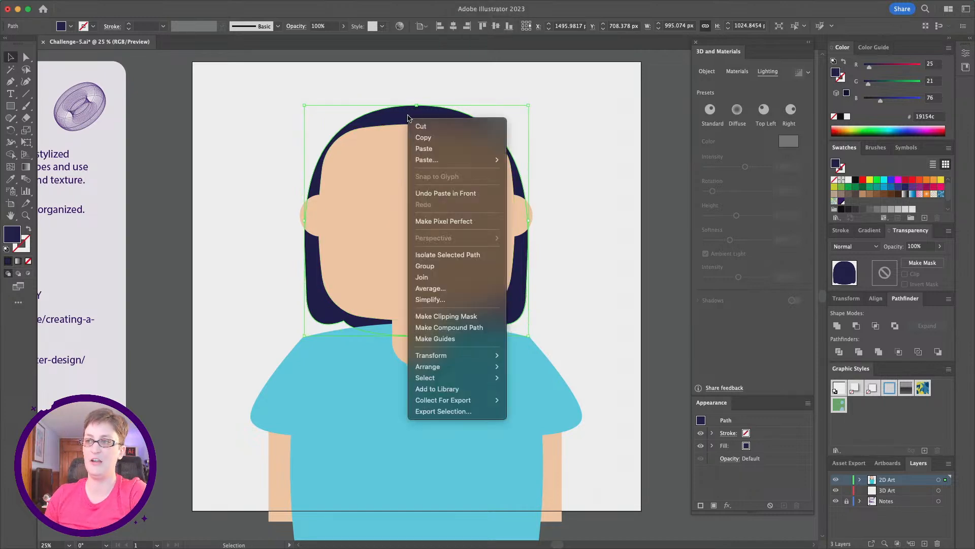
{"action": "mouse_move", "coordinate": [458, 366]}
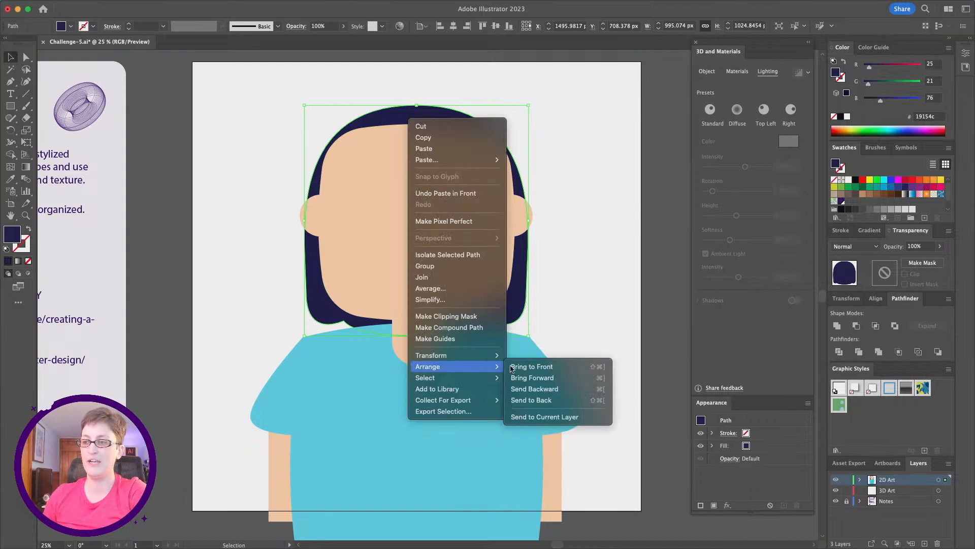
{"action": "left_click", "coordinate": [533, 366]}
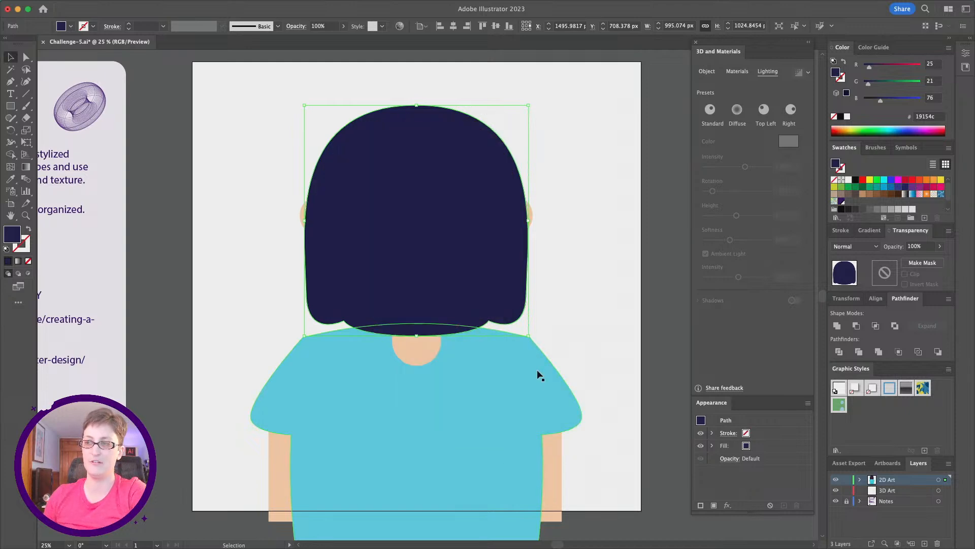
{"action": "left_click", "coordinate": [608, 293]}
{"action": "left_click_drag", "start_coordinate": [411, 319], "coordinate": [414, 179]}
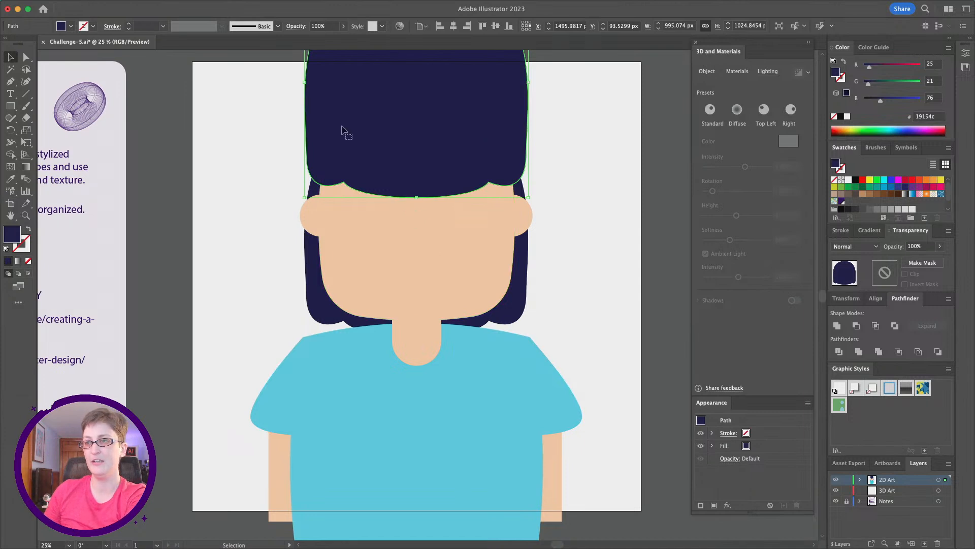
{"action": "scroll", "coordinate": [351, 272], "scroll_direction": "up", "scroll_amount": 1}
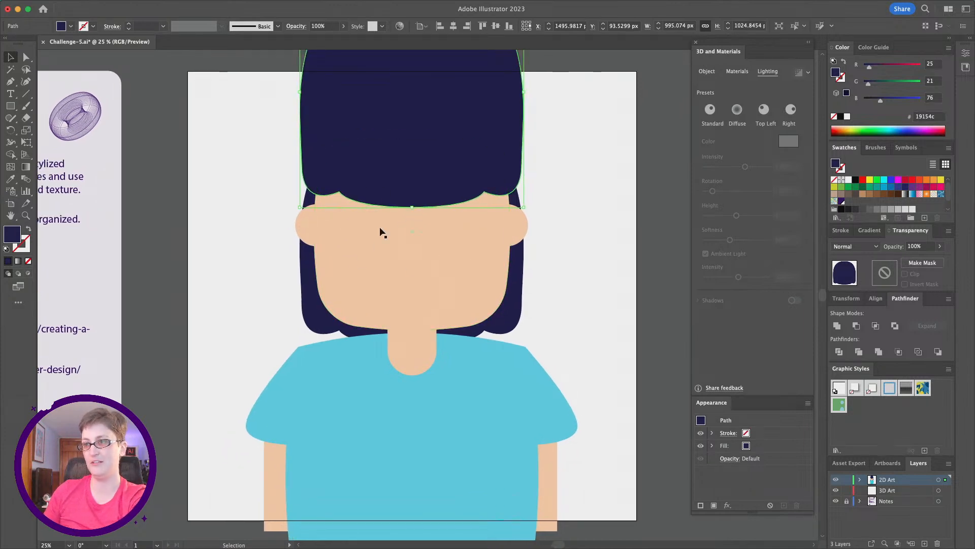
{"action": "left_click_drag", "start_coordinate": [516, 165], "coordinate": [516, 171]}
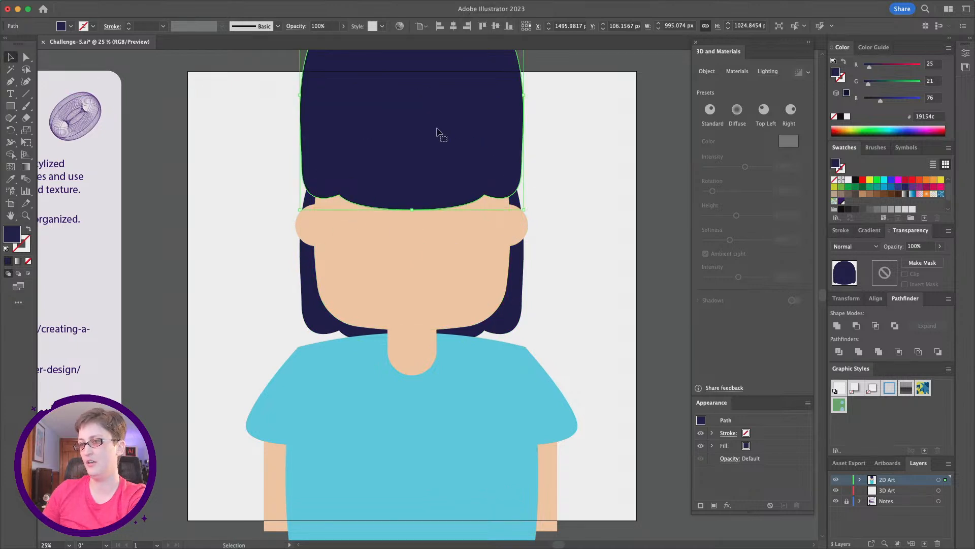
{"action": "left_click", "coordinate": [543, 191]}
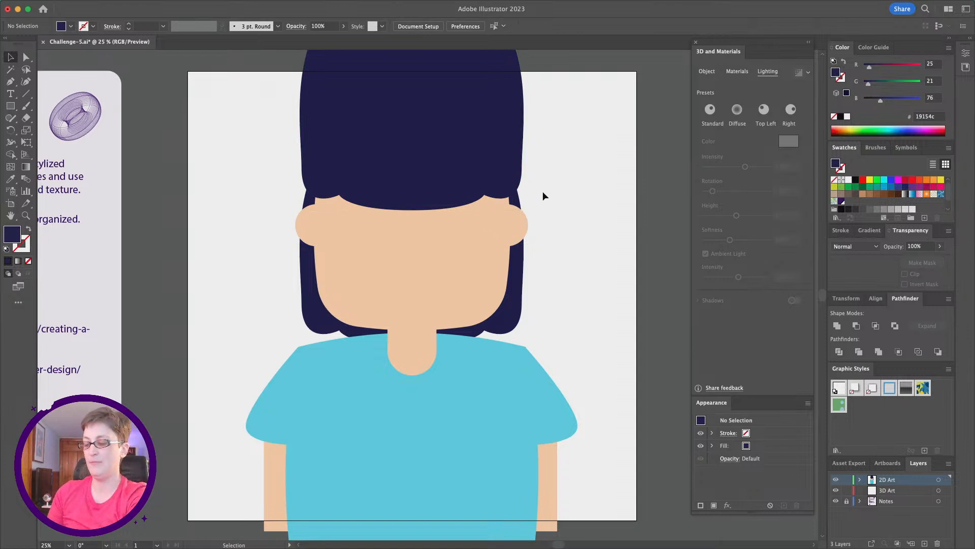
- Paste a copy of the head in front and intersect it with the raised hair copy to form bangs
{"action": "key", "text": "super+f"}
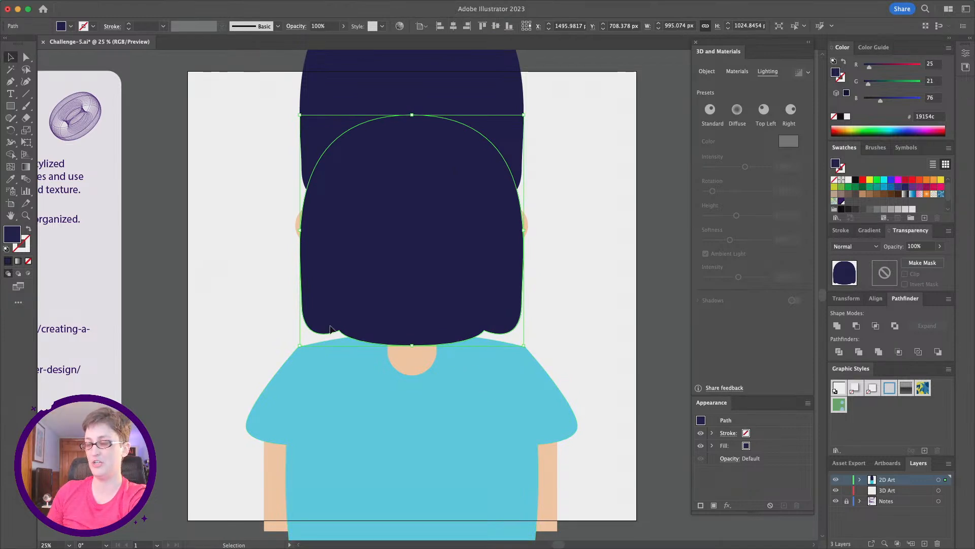
{"action": "scroll", "coordinate": [486, 110], "scroll_direction": "up", "scroll_amount": 2}
{"action": "left_click", "coordinate": [414, 113], "text": "shift"}
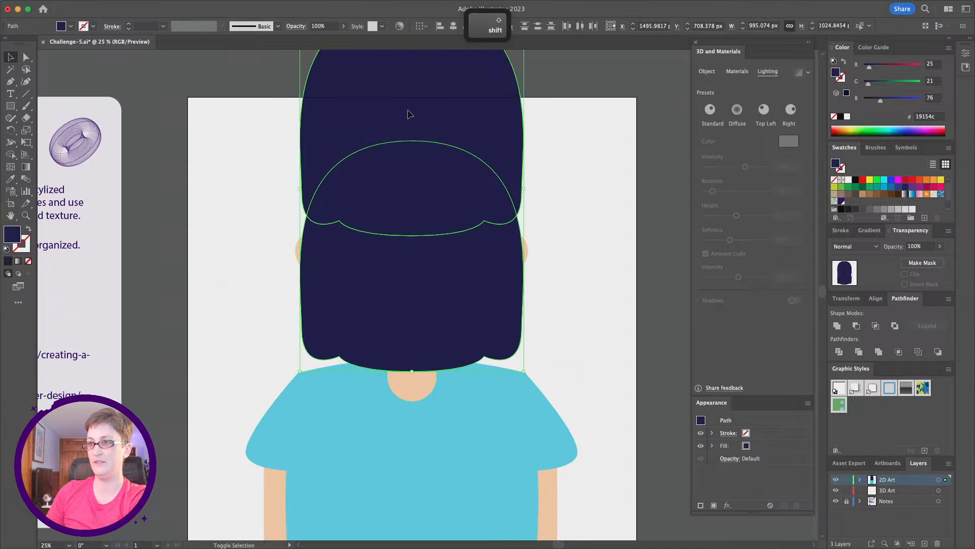
{"action": "left_click", "coordinate": [221, 148]}
{"action": "left_click", "coordinate": [410, 337]}
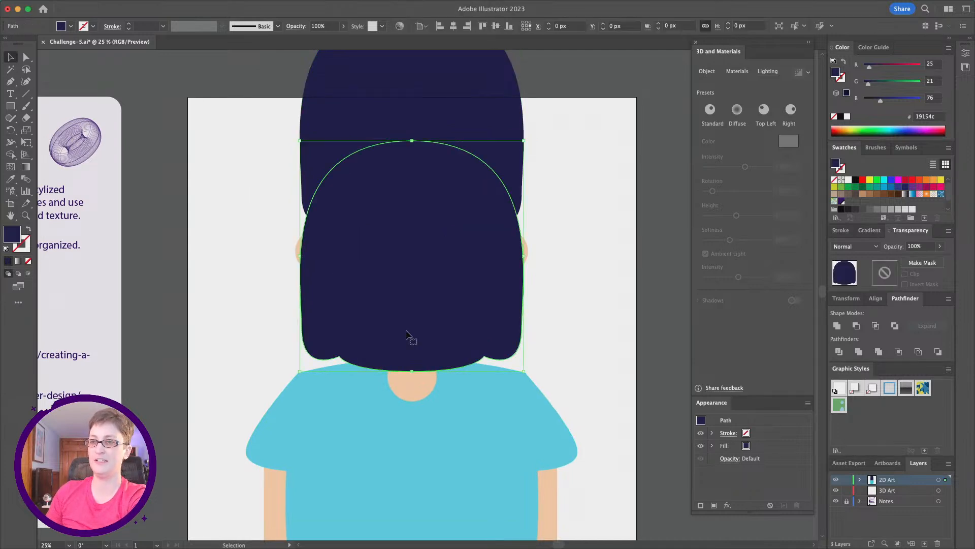
{"action": "left_click", "coordinate": [339, 118], "text": "shift"}
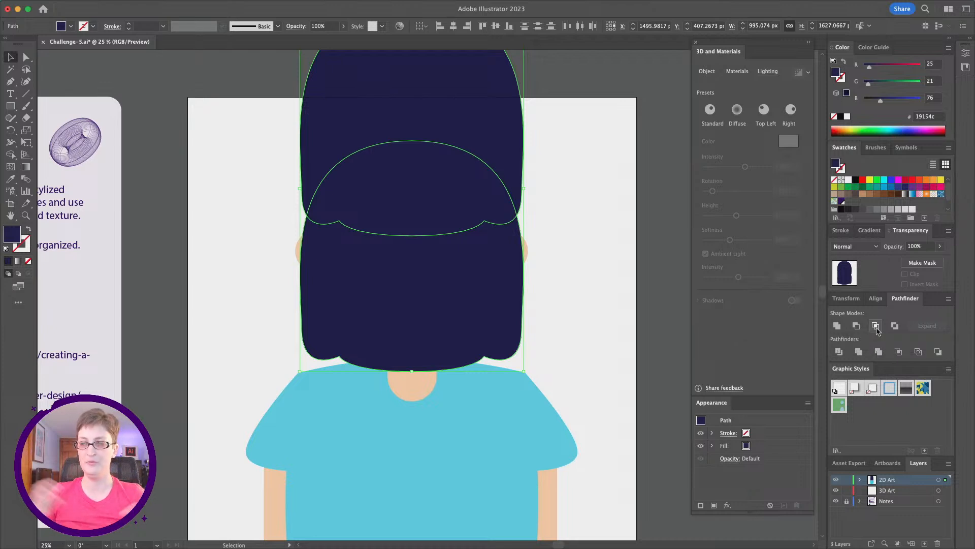
{"action": "left_click", "coordinate": [876, 326]}
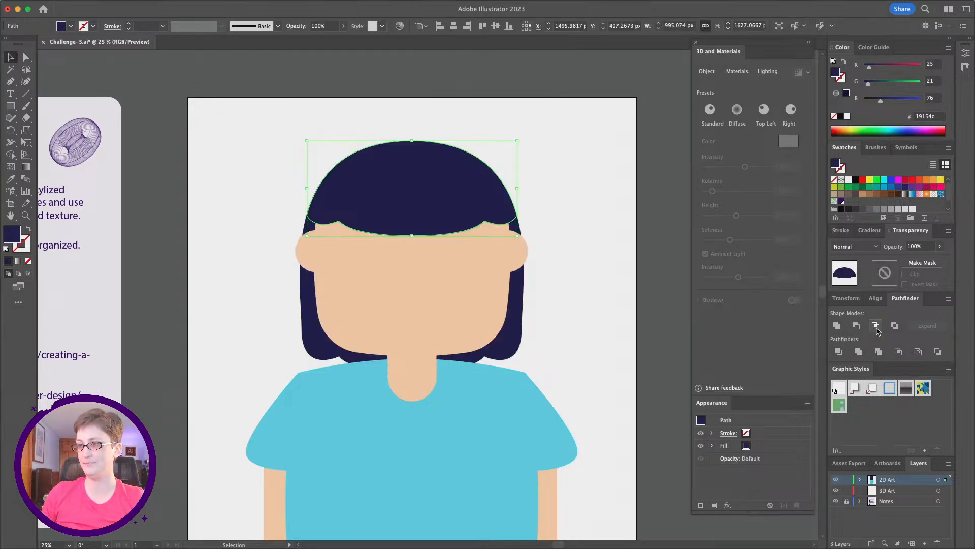
{"action": "left_click", "coordinate": [594, 246]}
{"action": "scroll", "coordinate": [595, 246], "scroll_direction": "down", "scroll_amount": 2}
{"action": "scroll", "coordinate": [594, 246], "scroll_direction": "down", "scroll_amount": 2}
{"action": "scroll", "coordinate": [595, 245], "scroll_direction": "left", "scroll_amount": 1}
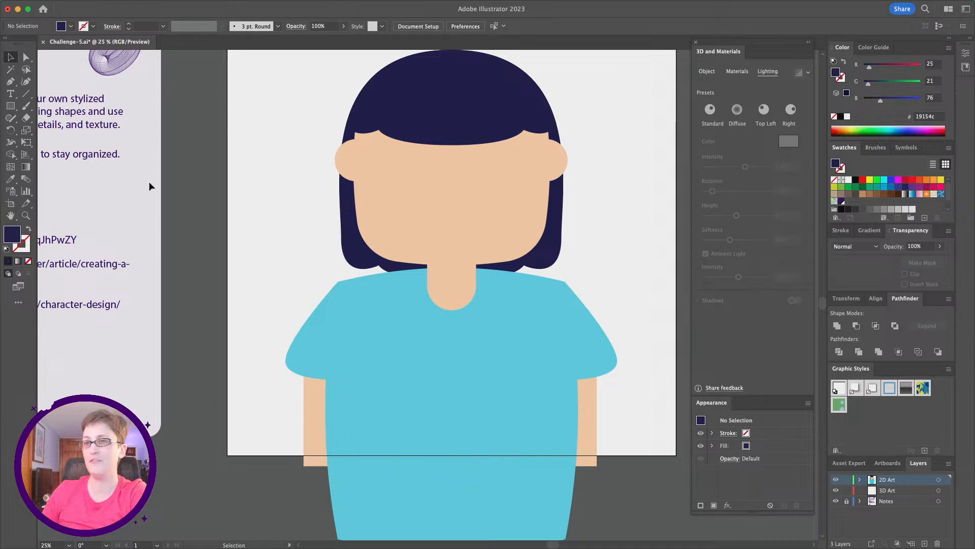
{"action": "left_click", "coordinate": [383, 109]}
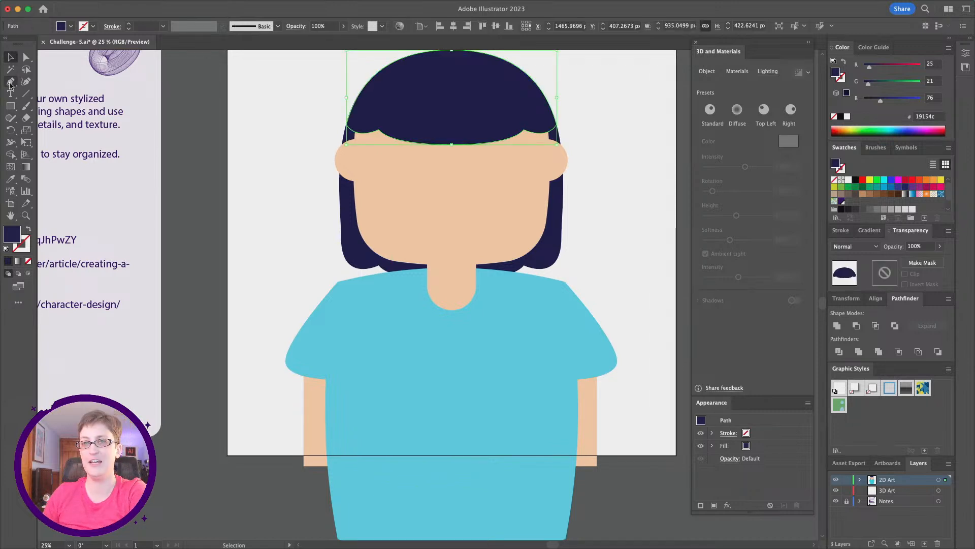
{"action": "left_click", "coordinate": [26, 82]}
{"action": "mouse_move", "coordinate": [451, 145]}
{"action": "left_mouse_down"}
{"action": "mouse_move", "coordinate": [452, 166]}
{"action": "mouse_move", "coordinate": [452, 150]}
{"action": "left_mouse_up"}
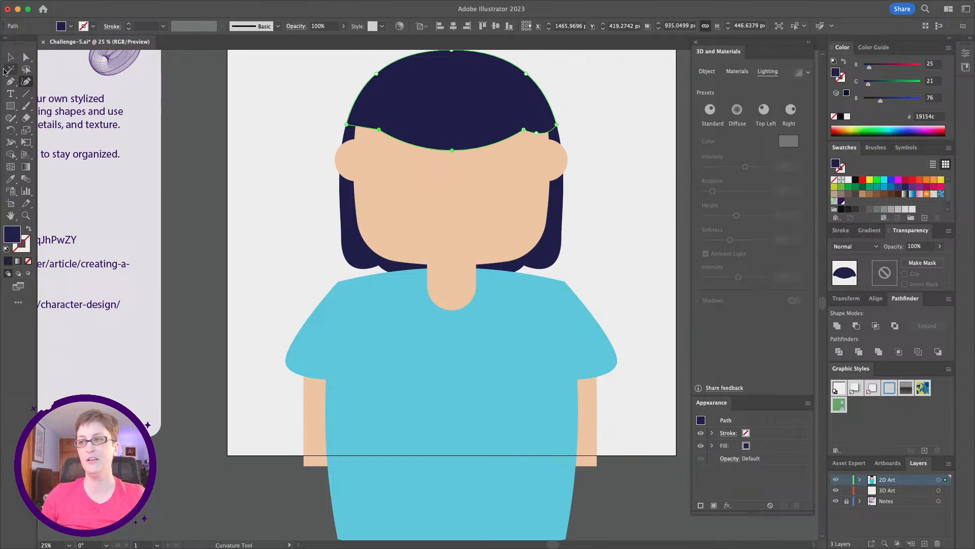
{"action": "key", "text": "super+z"}
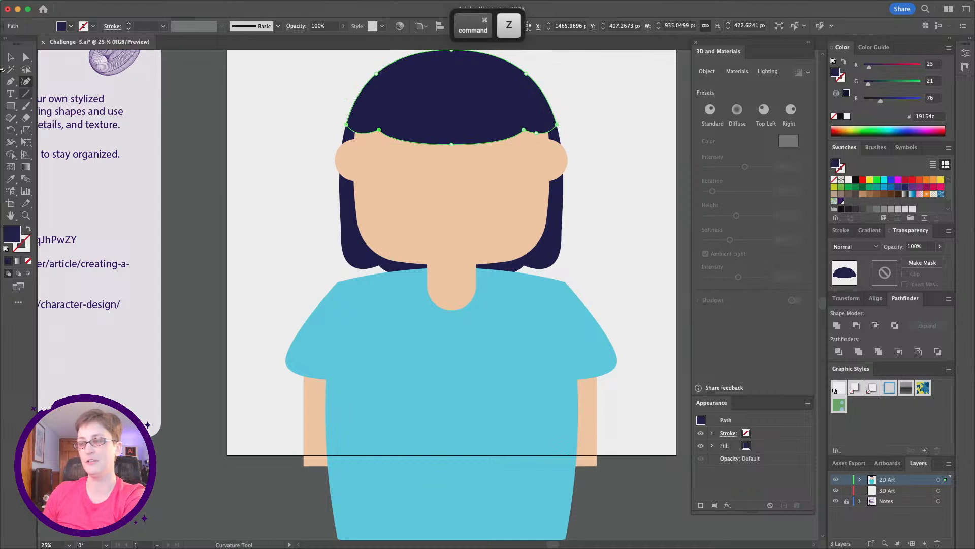
{"action": "left_click", "coordinate": [11, 57]}
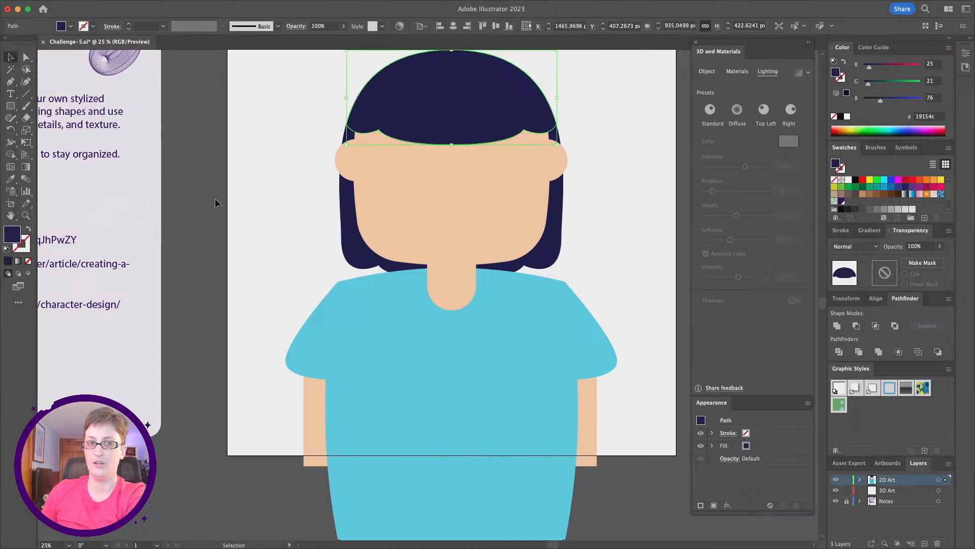
{"action": "left_click", "coordinate": [260, 209]}
- Select all the portrait shapes and group them
{"action": "scroll", "coordinate": [260, 208], "scroll_direction": "down", "scroll_amount": 2, "text": "alt"}
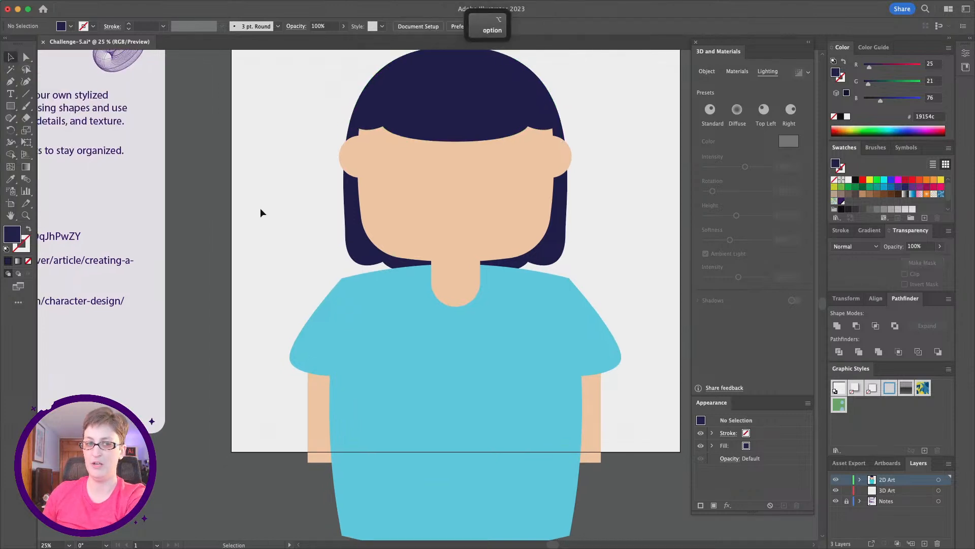
{"action": "scroll", "coordinate": [260, 208], "scroll_direction": "left", "scroll_amount": 2}
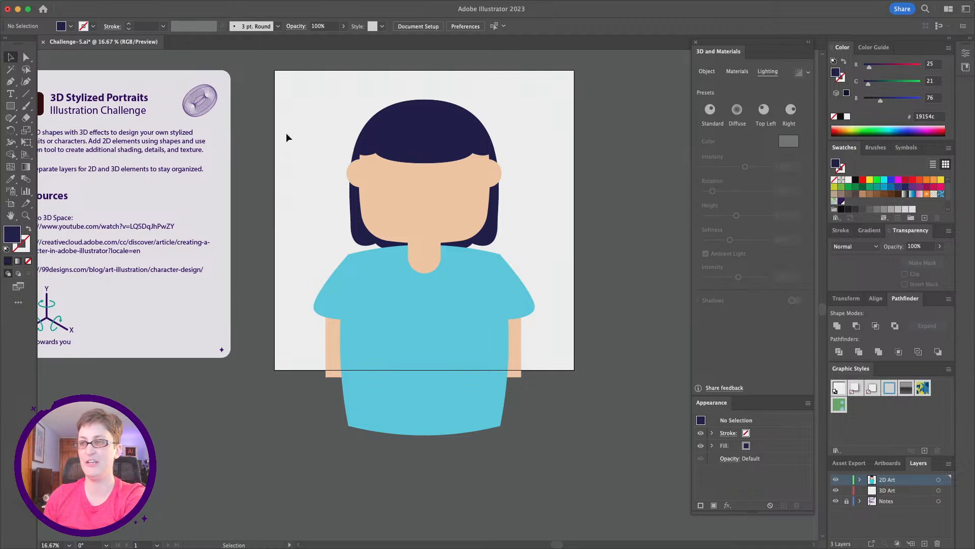
{"action": "left_click_drag", "start_coordinate": [276, 87], "coordinate": [558, 446]}
{"action": "key", "text": "super"}
{"action": "key", "text": "super+g"}
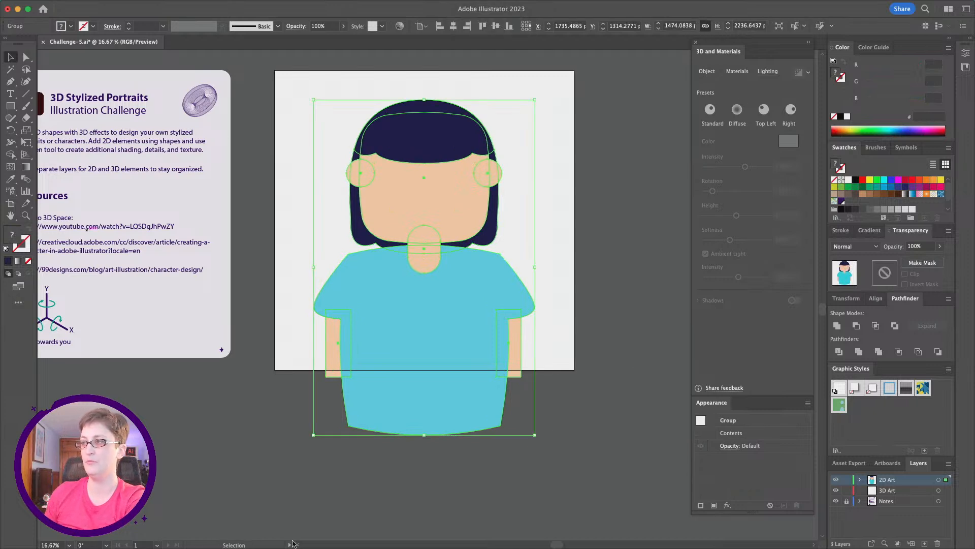
- Apply a 3D Inflate effect to the grouped portrait
{"action": "left_click", "coordinate": [706, 72]}
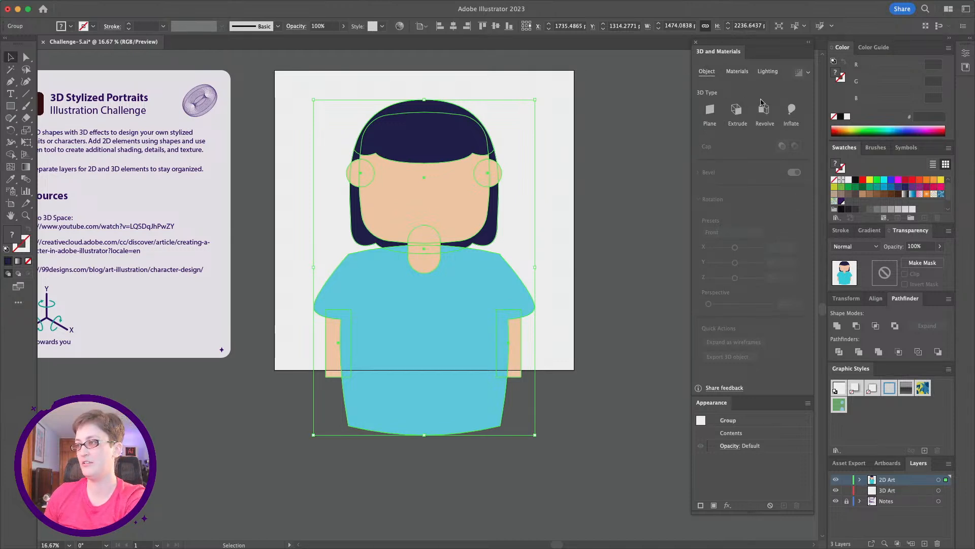
{"action": "left_click", "coordinate": [784, 111]}
{"action": "left_click", "coordinate": [606, 287]}
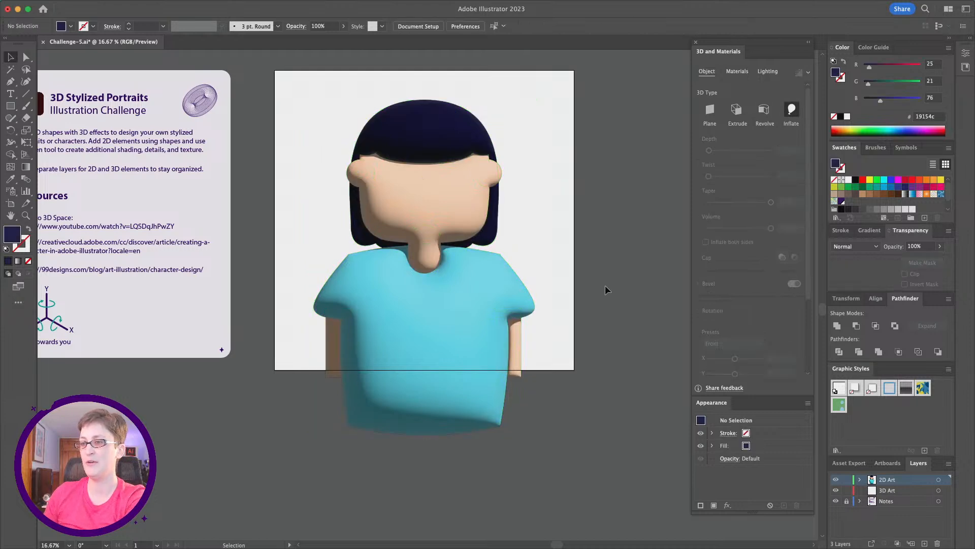
{"action": "key", "text": "alt"}
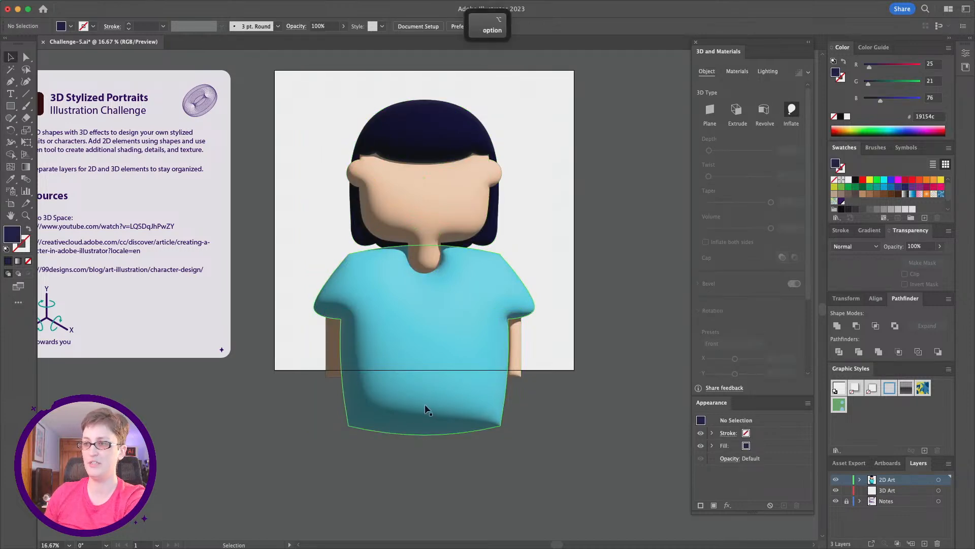
{"action": "scroll", "coordinate": [427, 410], "scroll_direction": "up", "scroll_amount": 2}
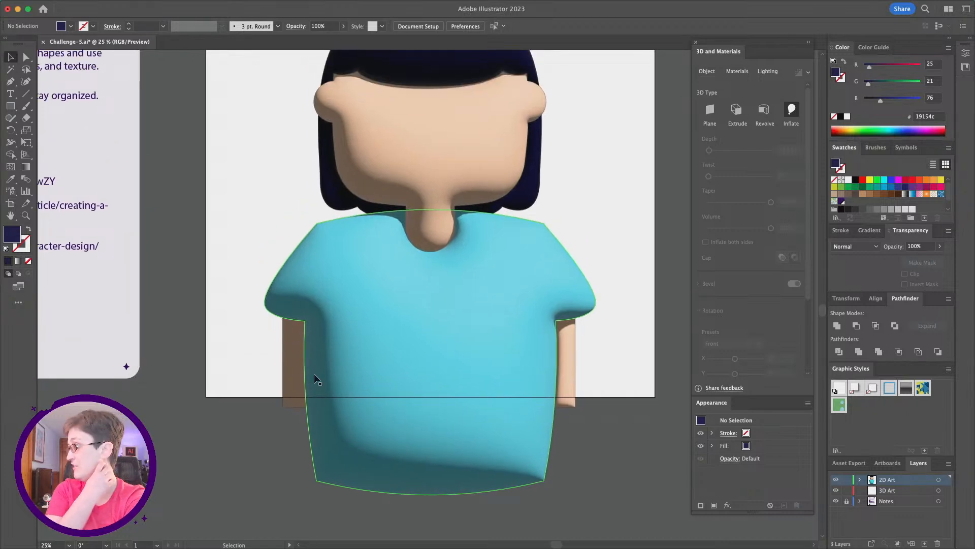
{"action": "scroll", "coordinate": [512, 279], "scroll_direction": "up", "scroll_amount": 2}
{"action": "scroll", "coordinate": [512, 279], "scroll_direction": "up", "scroll_amount": 2}
{"action": "scroll", "coordinate": [512, 279], "scroll_direction": "right", "scroll_amount": 1}
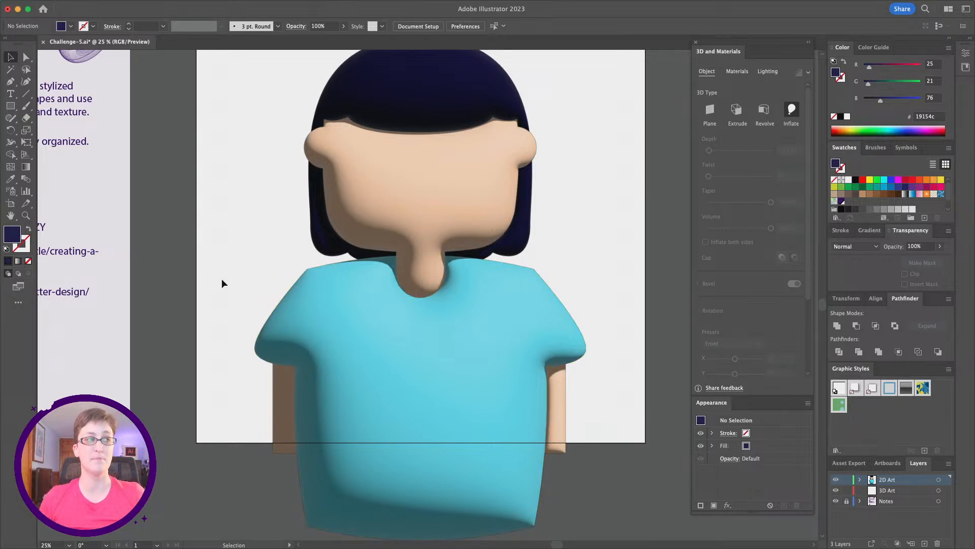
{"action": "left_click", "coordinate": [415, 266]}
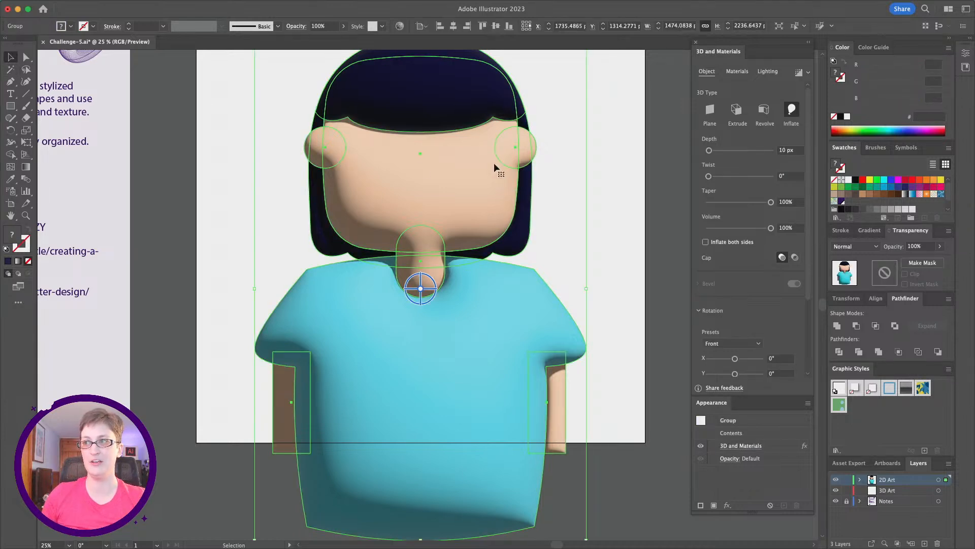
{"action": "left_click", "coordinate": [215, 367]}
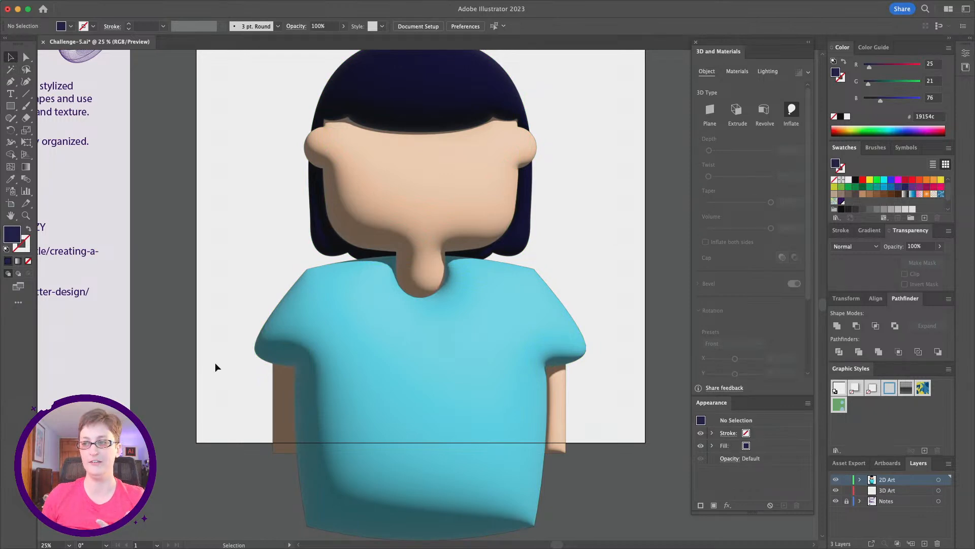
- Add a stroke colored dd7f33 to the head shape inside the inflated group
{"action": "left_click", "coordinate": [26, 57]}
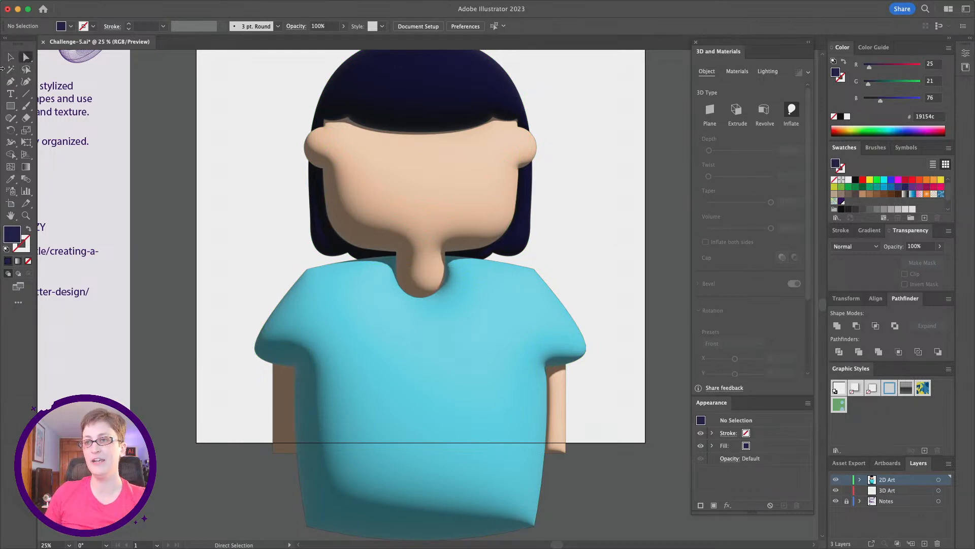
{"action": "left_click", "coordinate": [10, 58]}
{"action": "left_click", "coordinate": [430, 180]}
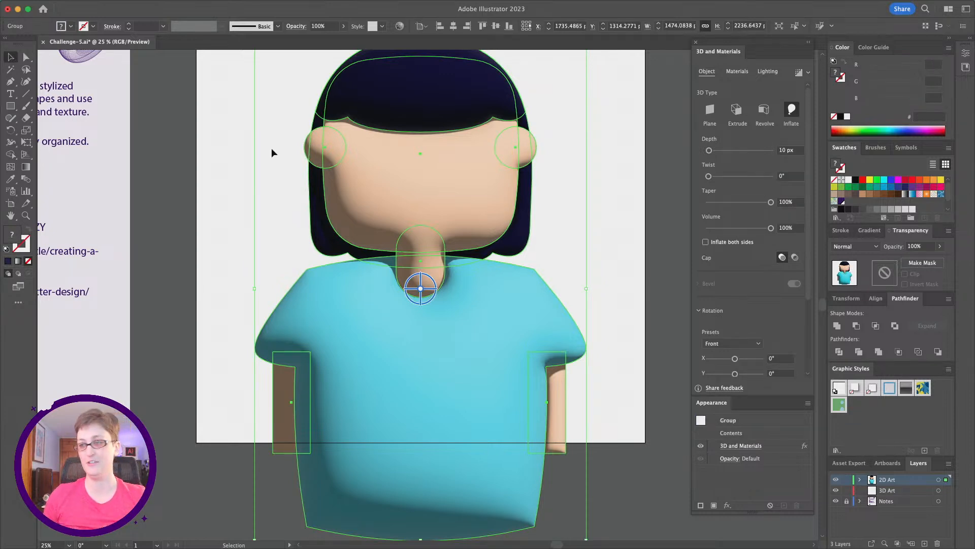
{"action": "left_click", "coordinate": [28, 59]}
{"action": "left_click", "coordinate": [374, 168]}
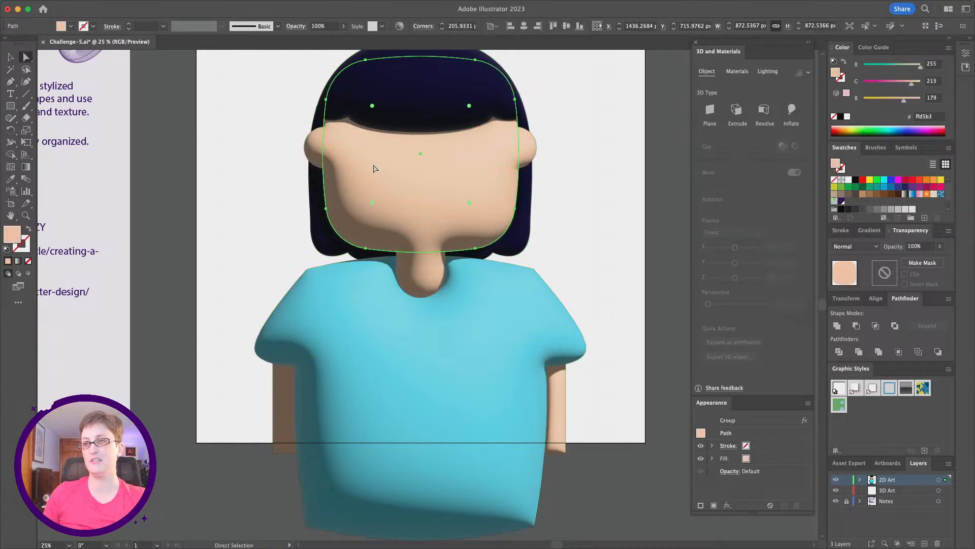
{"action": "double_click", "coordinate": [26, 249]}
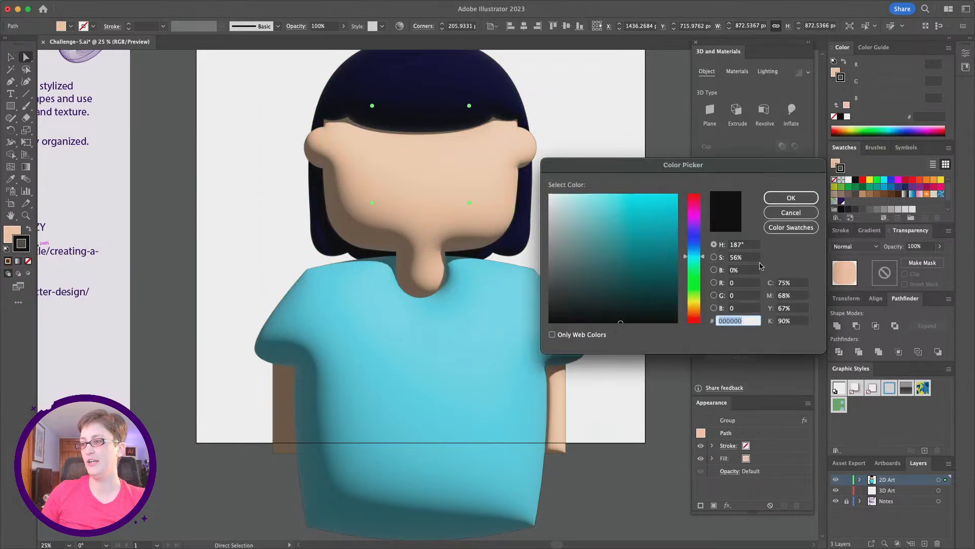
{"action": "left_click_drag", "start_coordinate": [702, 258], "coordinate": [695, 314]}
{"action": "left_click_drag", "start_coordinate": [612, 197], "coordinate": [648, 199]}
{"action": "left_click", "coordinate": [649, 210]}
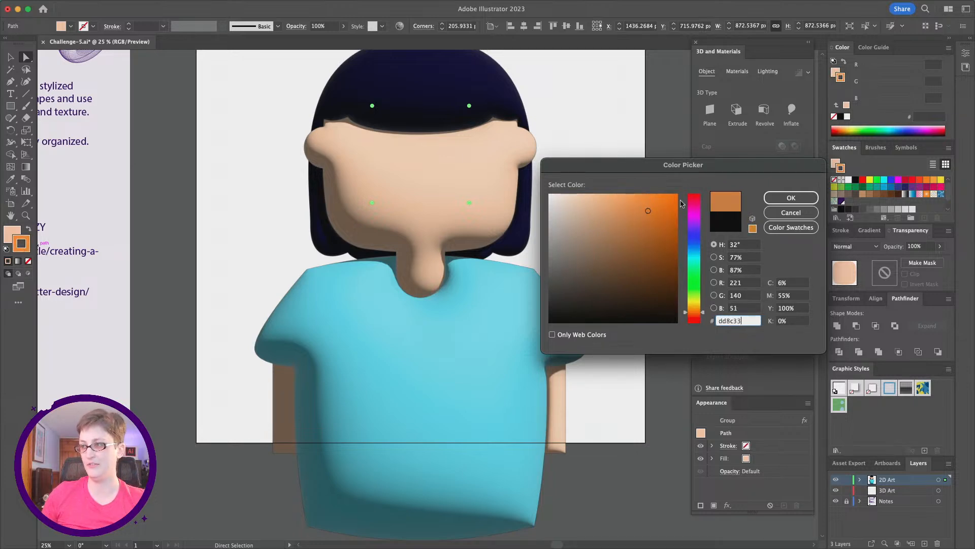
{"action": "left_click", "coordinate": [697, 314]}
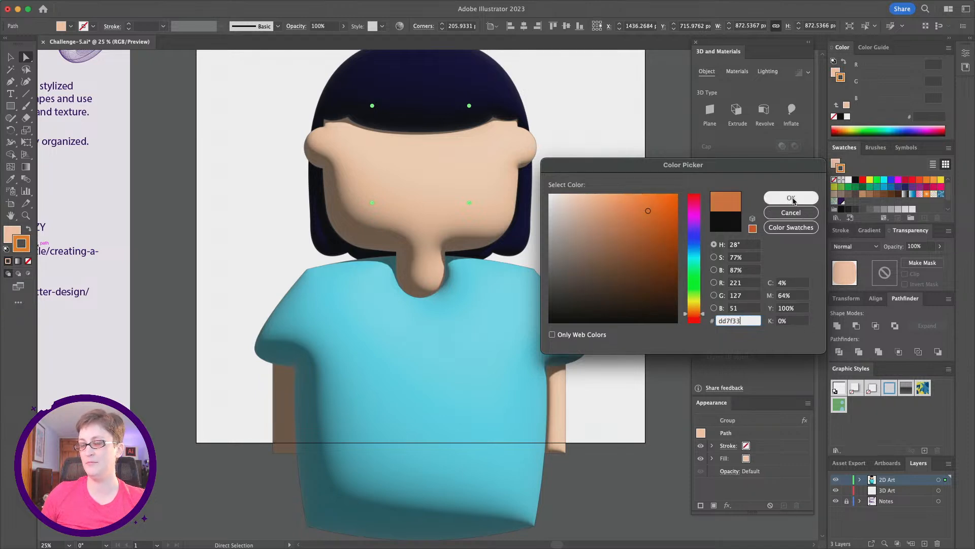
{"action": "left_click", "coordinate": [791, 197]}
- Change the head's stroke color to ba5c15
{"action": "left_click", "coordinate": [254, 169]}
{"action": "left_click", "coordinate": [507, 192]}
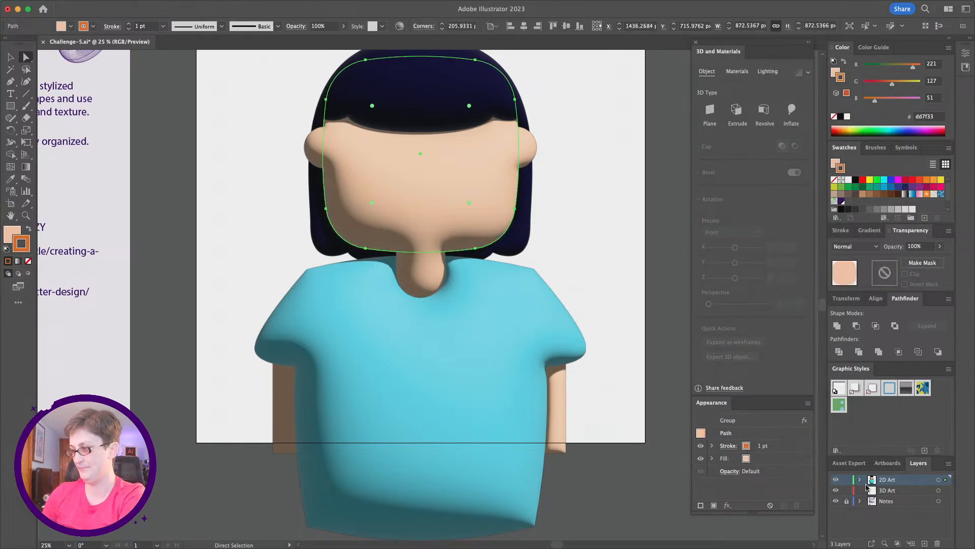
{"action": "double_click", "coordinate": [21, 247]}
{"action": "type", "text": "ba5c15"}
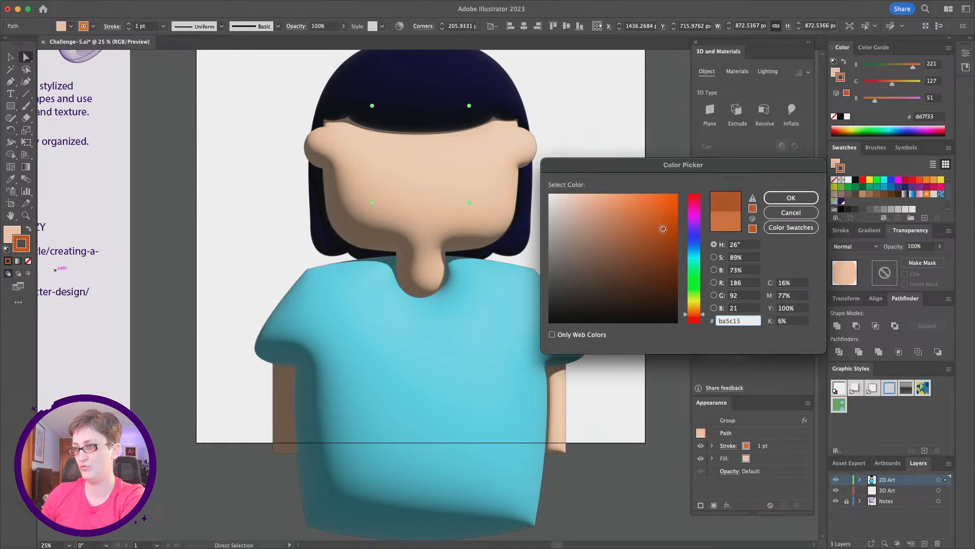
{"action": "key", "text": "Return"}
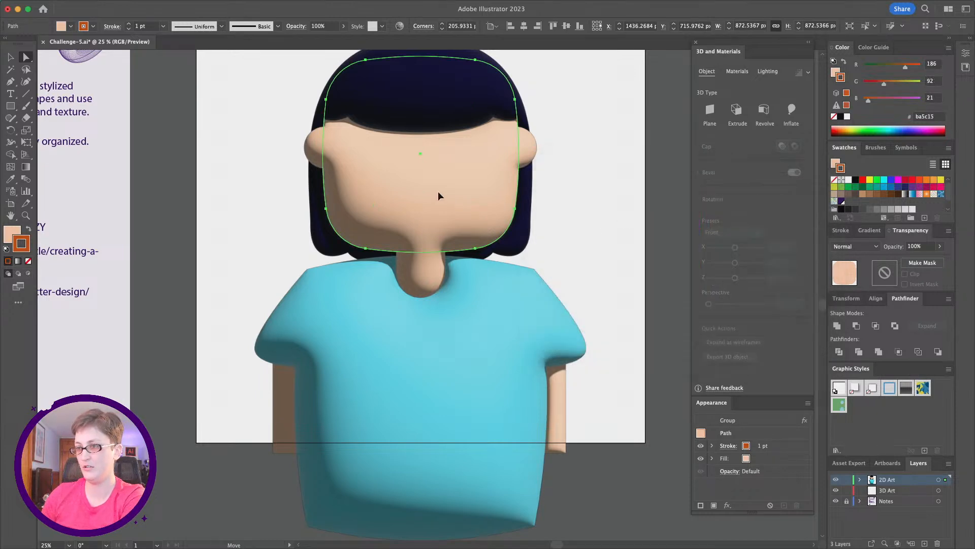
{"action": "left_click_drag", "start_coordinate": [438, 193], "coordinate": [437, 185]}
{"action": "left_click_drag", "start_coordinate": [608, 276], "coordinate": [607, 276]}
{"action": "key", "text": "super+z"}
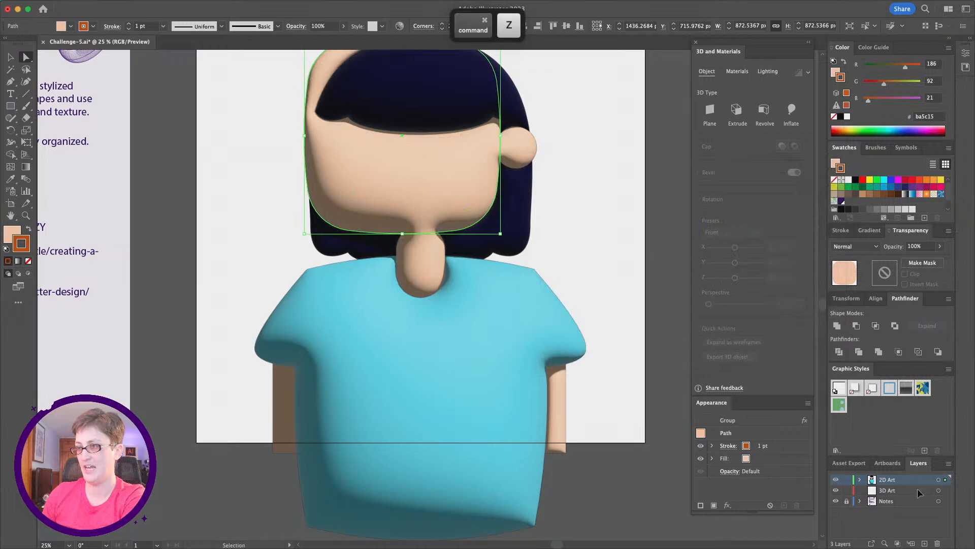
- Float the Layers panel, expand the portrait group, and move the head up in its stacking order
{"action": "left_click", "coordinate": [584, 273]}
{"action": "left_click", "coordinate": [393, 203]}
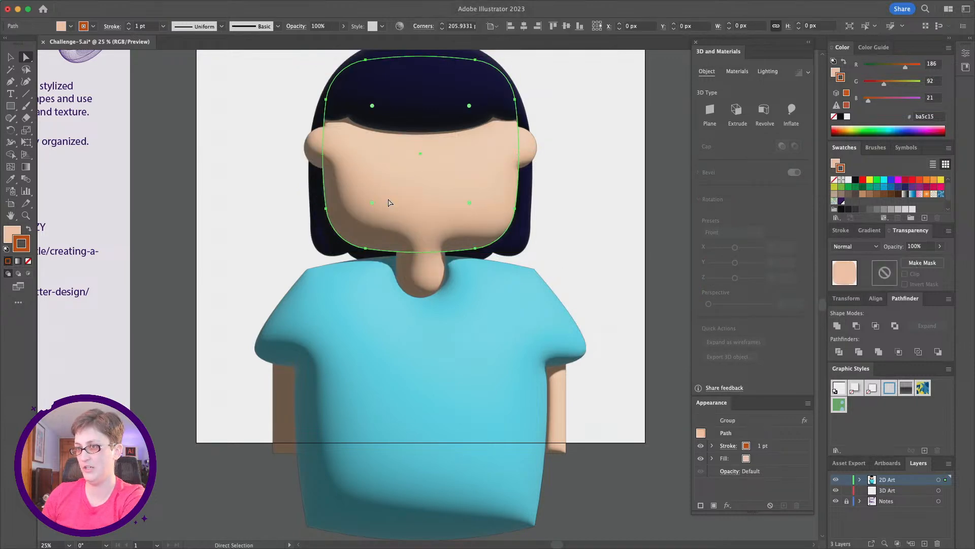
{"action": "left_click", "coordinate": [11, 57]}
{"action": "left_click", "coordinate": [860, 480]}
{"action": "left_click_drag", "start_coordinate": [919, 462], "coordinate": [630, 74]}
{"action": "left_click_drag", "start_coordinate": [685, 244], "coordinate": [685, 451]}
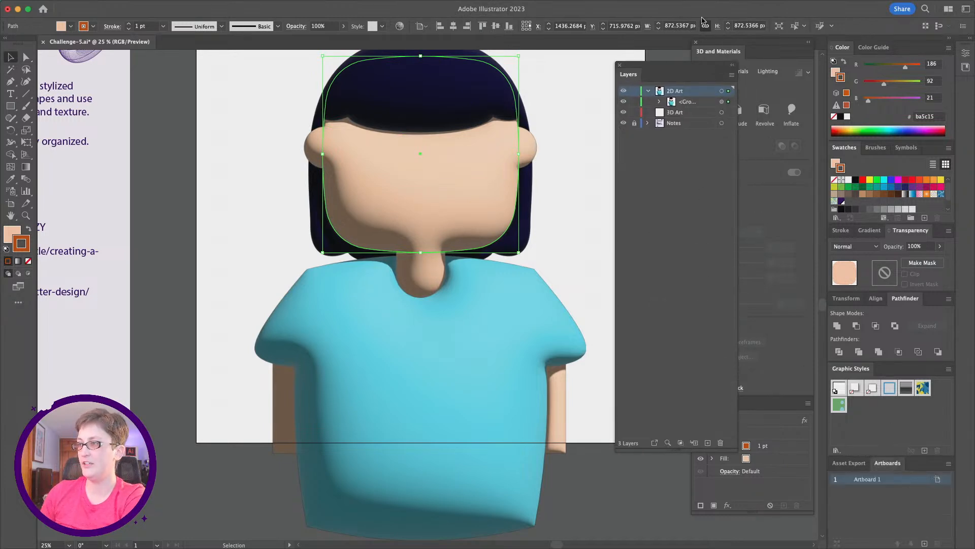
{"action": "left_click", "coordinate": [659, 102]}
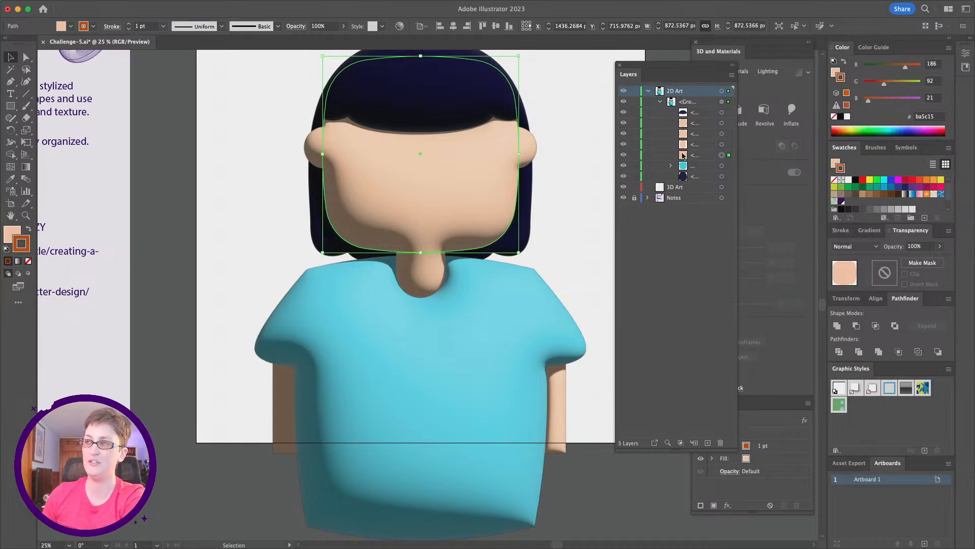
{"action": "mouse_move", "coordinate": [698, 156]}
{"action": "left_mouse_down"}
{"action": "mouse_move", "coordinate": [694, 122]}
{"action": "mouse_move", "coordinate": [738, 135]}
{"action": "left_mouse_up"}
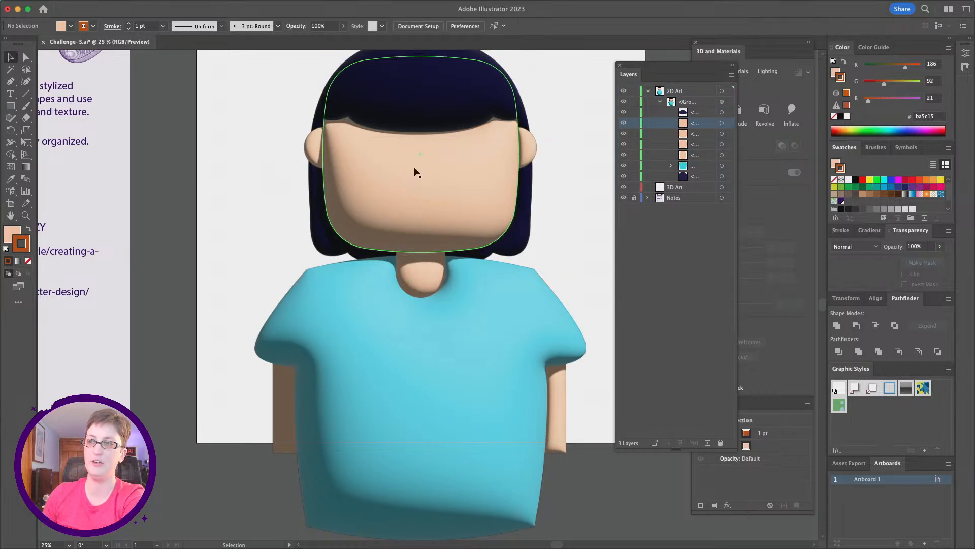
- Select the head, ears and neck in turn to check their rows in the layers list
{"action": "left_click", "coordinate": [414, 170]}
{"action": "left_click", "coordinate": [26, 57]}
{"action": "left_click", "coordinate": [420, 162]}
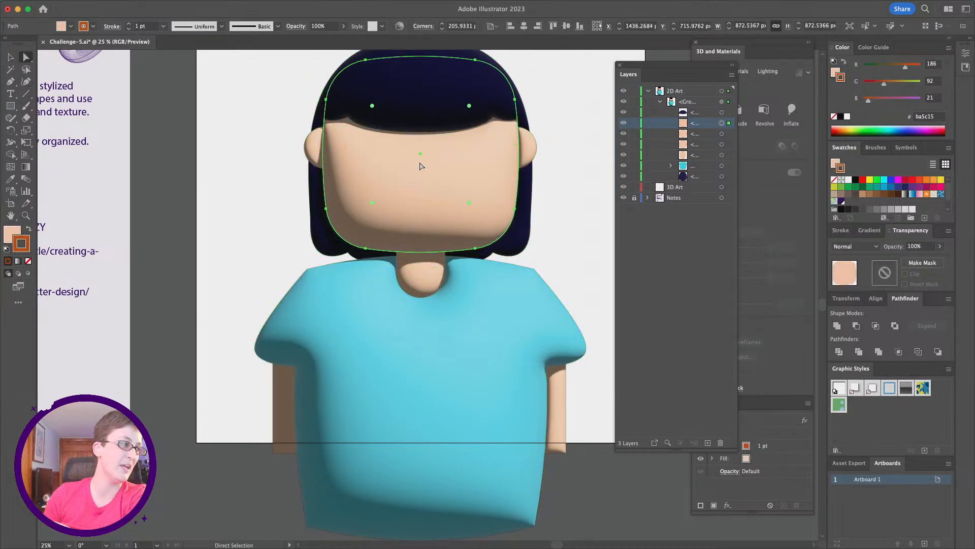
{"action": "left_click", "coordinate": [722, 133]}
{"action": "left_click", "coordinate": [722, 144]}
{"action": "left_click", "coordinate": [721, 155]}
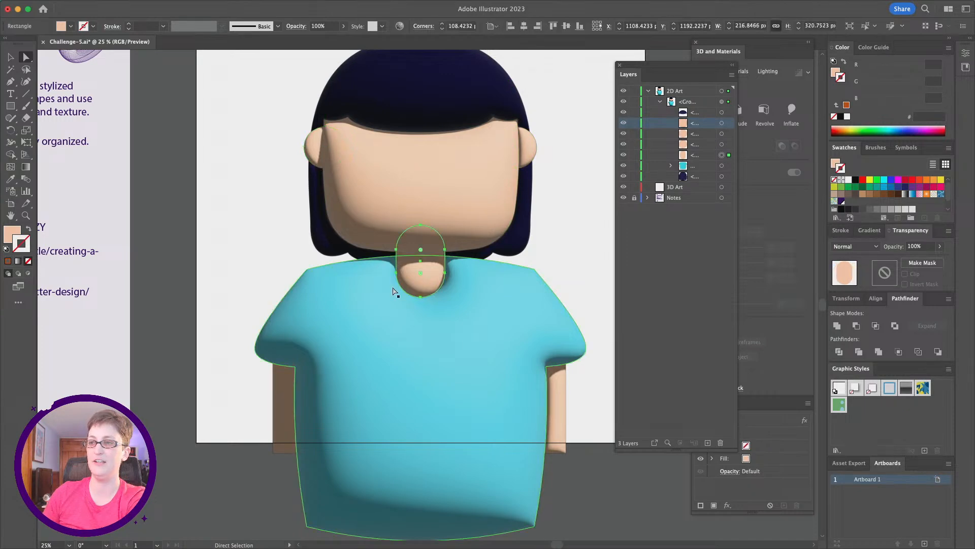
{"action": "left_click", "coordinate": [425, 193]}
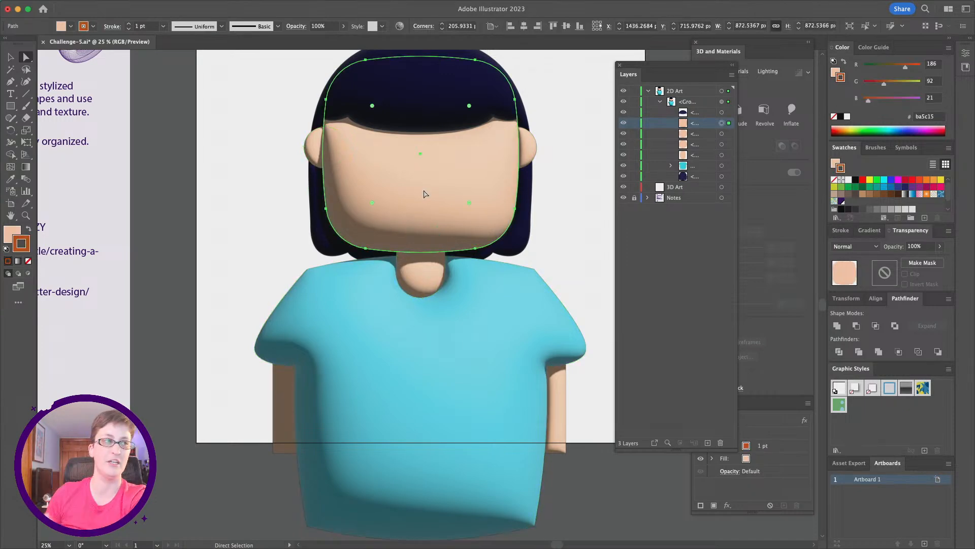
{"action": "left_click", "coordinate": [290, 170]}
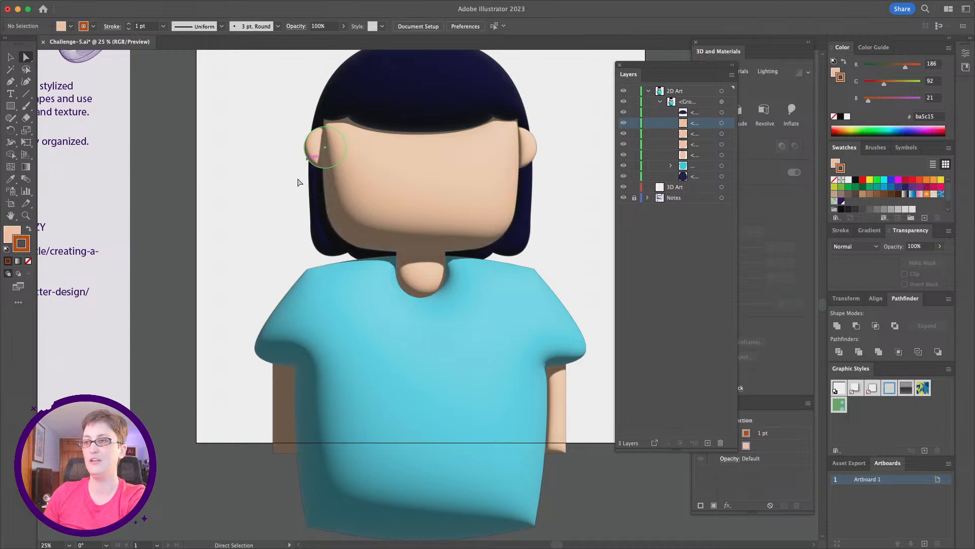
{"action": "left_click", "coordinate": [376, 185]}
{"action": "left_click", "coordinate": [28, 262]}
{"action": "left_click_drag", "start_coordinate": [232, 230], "coordinate": [359, 191]}
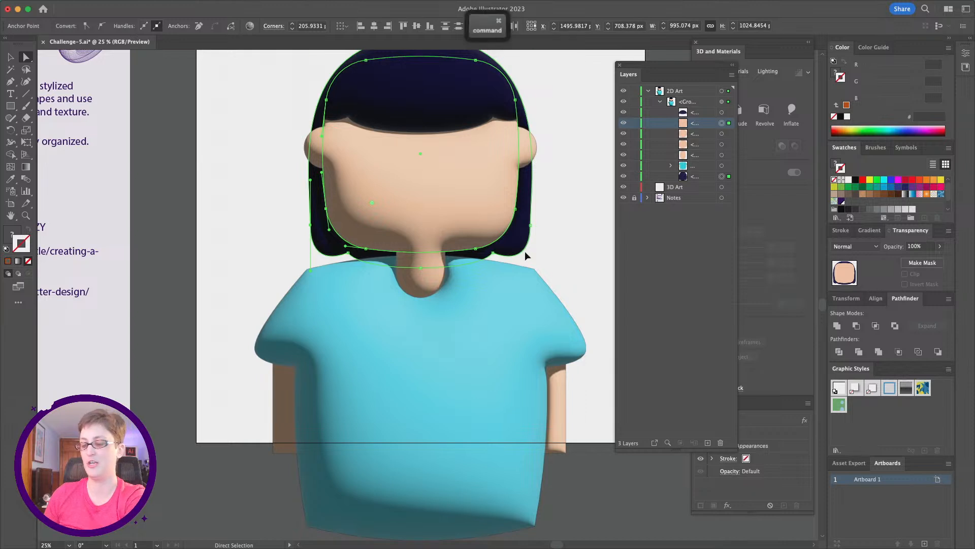
{"action": "left_click", "coordinate": [414, 228]}
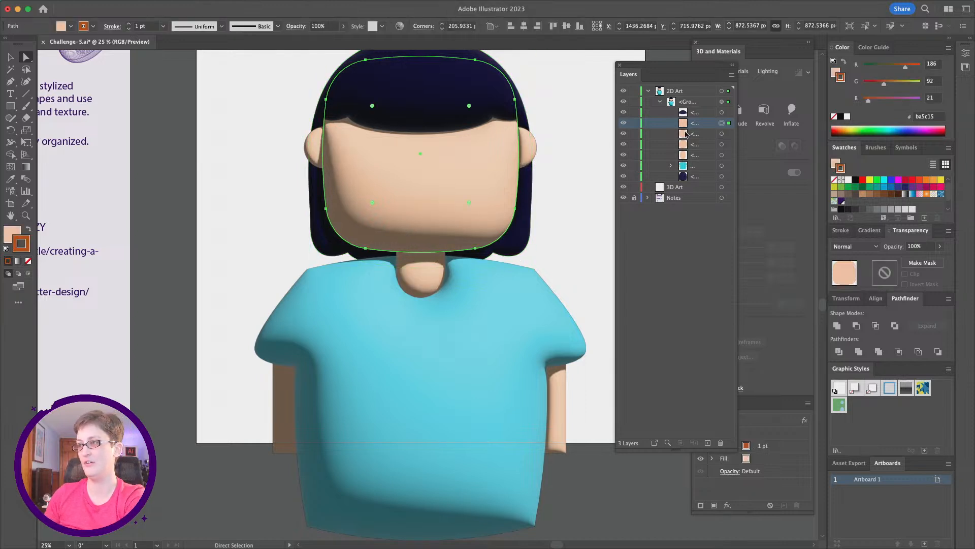
{"action": "left_click", "coordinate": [213, 231]}
{"action": "scroll", "coordinate": [397, 392], "scroll_direction": "down", "scroll_amount": 2}
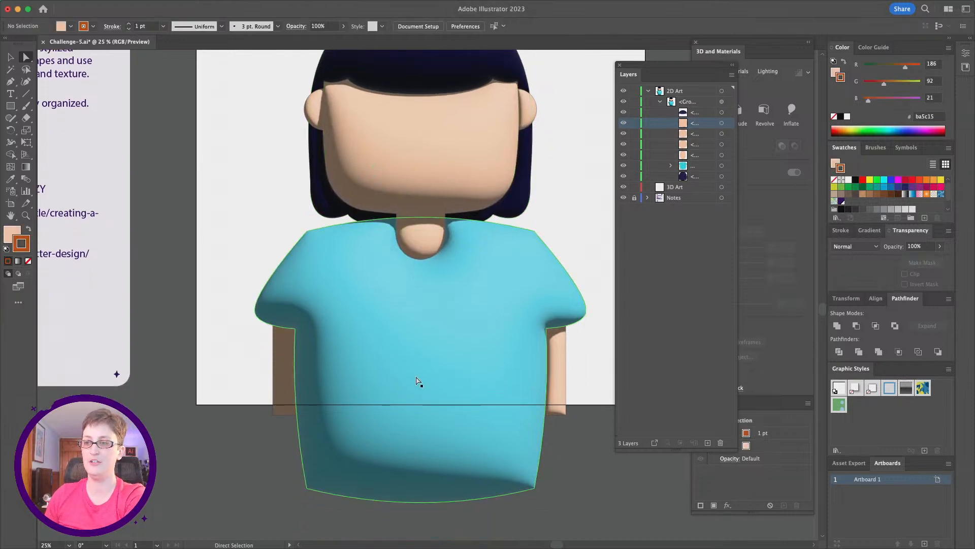
- Draw a short vertical crease line at the left sleeve's underarm with the Pen tool and set its stroke color to 1a7f89
{"action": "left_click", "coordinate": [10, 82]}
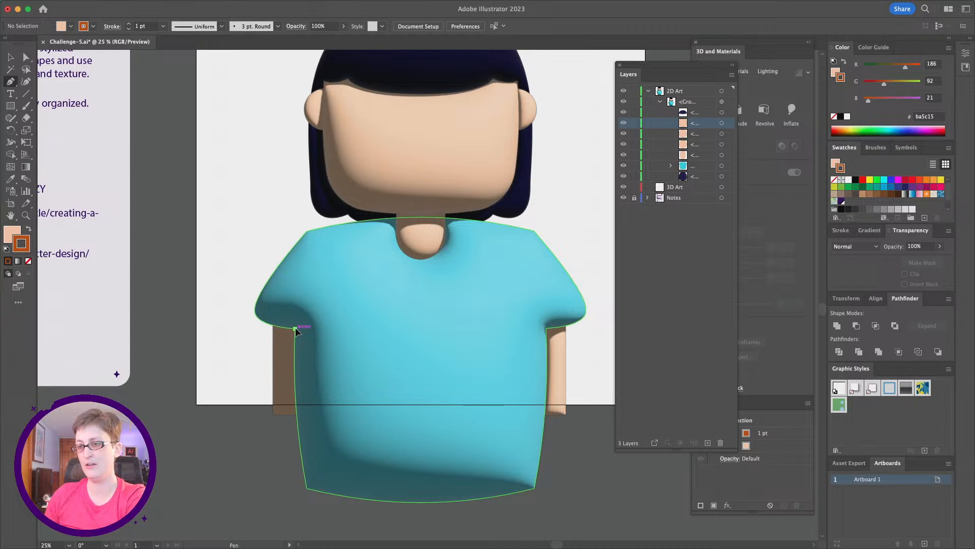
{"action": "left_click", "coordinate": [295, 329]}
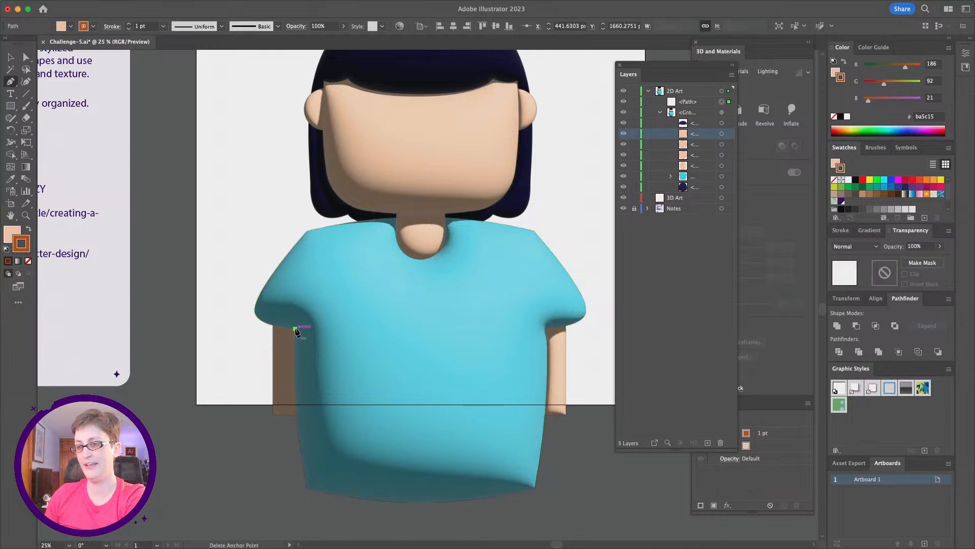
{"action": "left_click", "coordinate": [295, 292]}
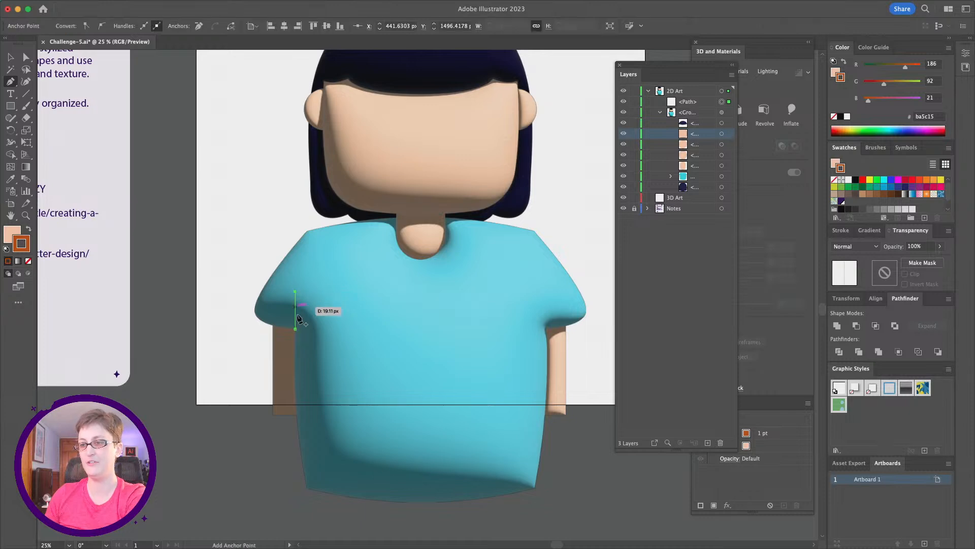
{"action": "key", "text": "i"}
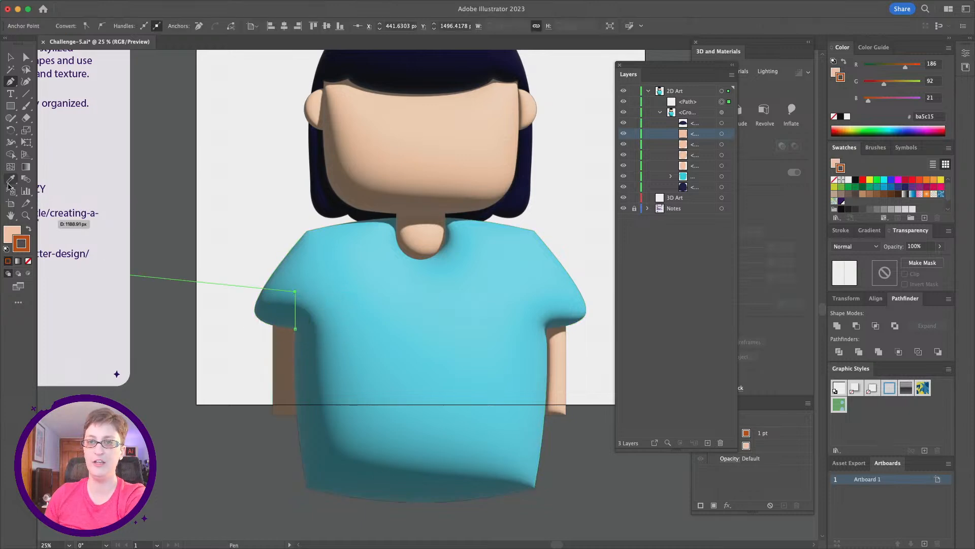
{"action": "left_click", "coordinate": [412, 289]}
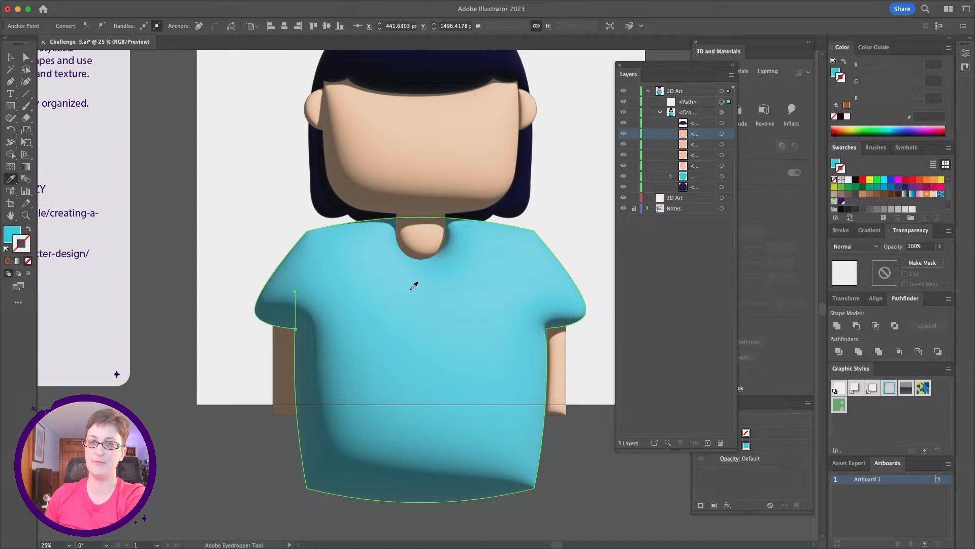
{"action": "left_click", "coordinate": [29, 231]}
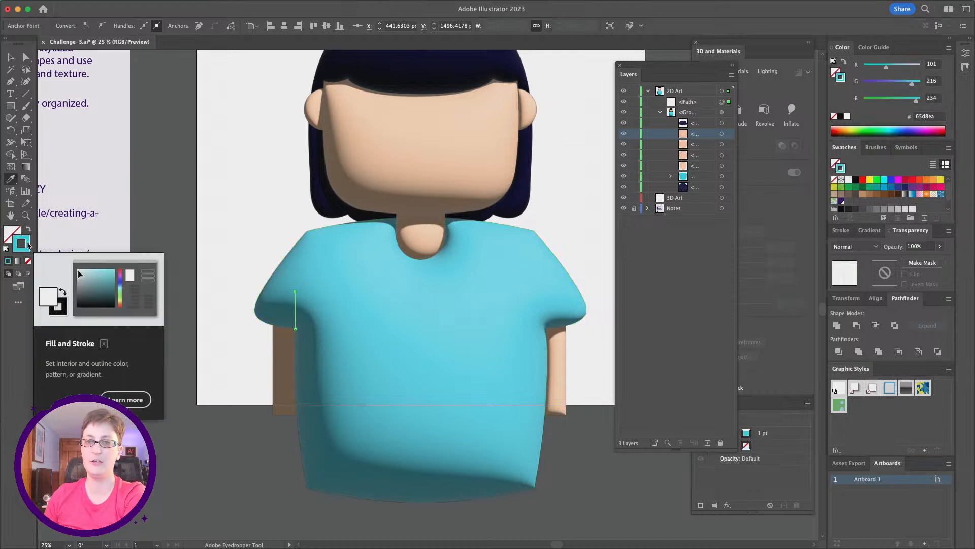
{"action": "double_click", "coordinate": [27, 245]}
{"action": "left_click_drag", "start_coordinate": [623, 204], "coordinate": [653, 254]}
{"action": "left_click", "coordinate": [805, 198]}
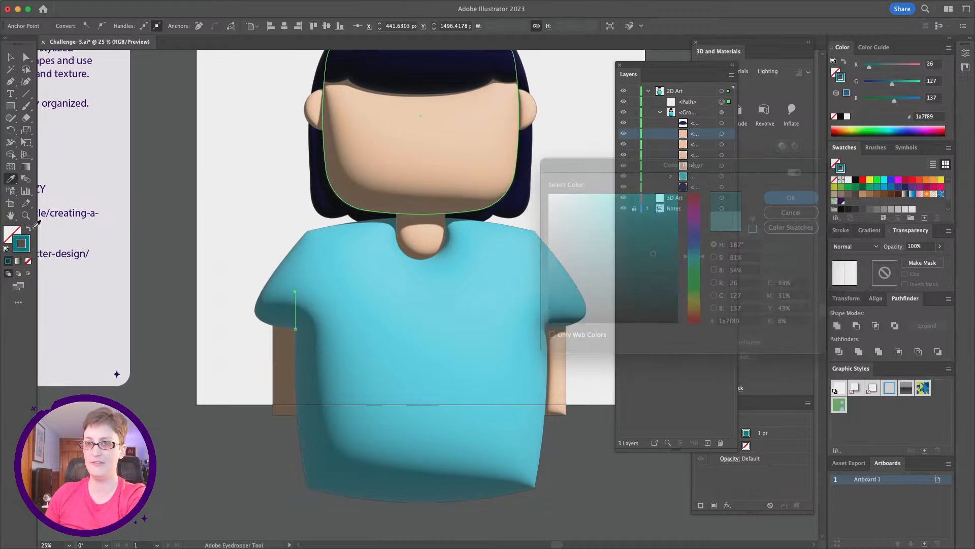
- Draw a matching vertical crease line at the right sleeve's underarm
{"action": "left_click", "coordinate": [11, 82]}
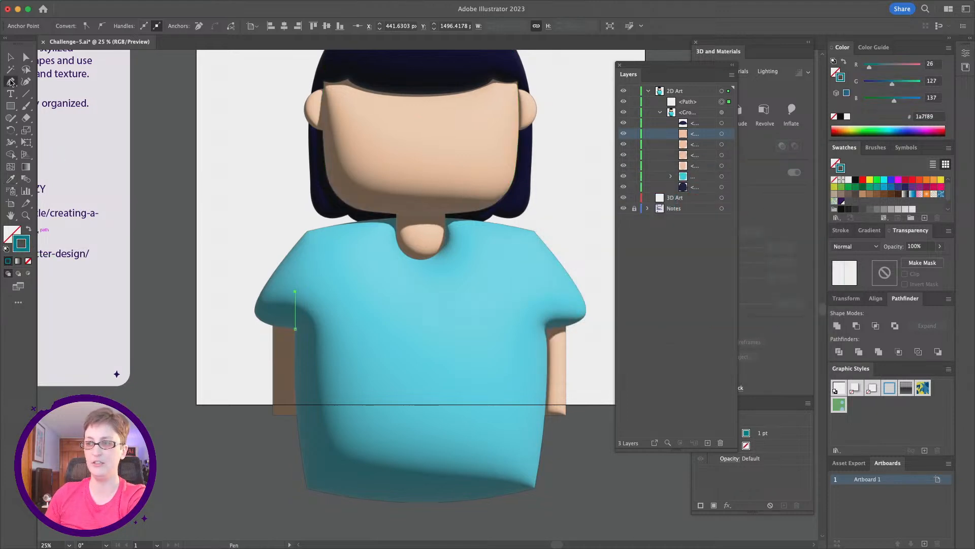
{"action": "left_click", "coordinate": [546, 328]}
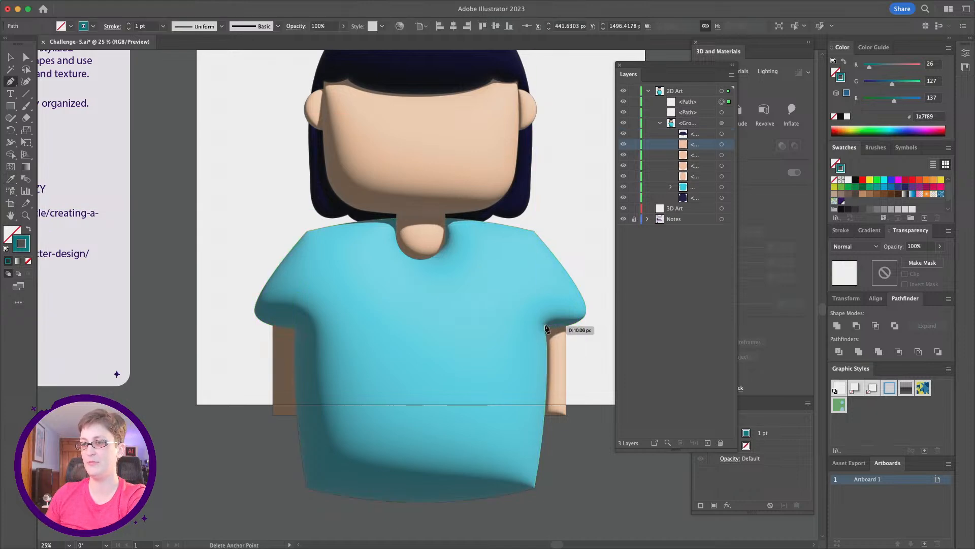
{"action": "left_click", "coordinate": [546, 292]}
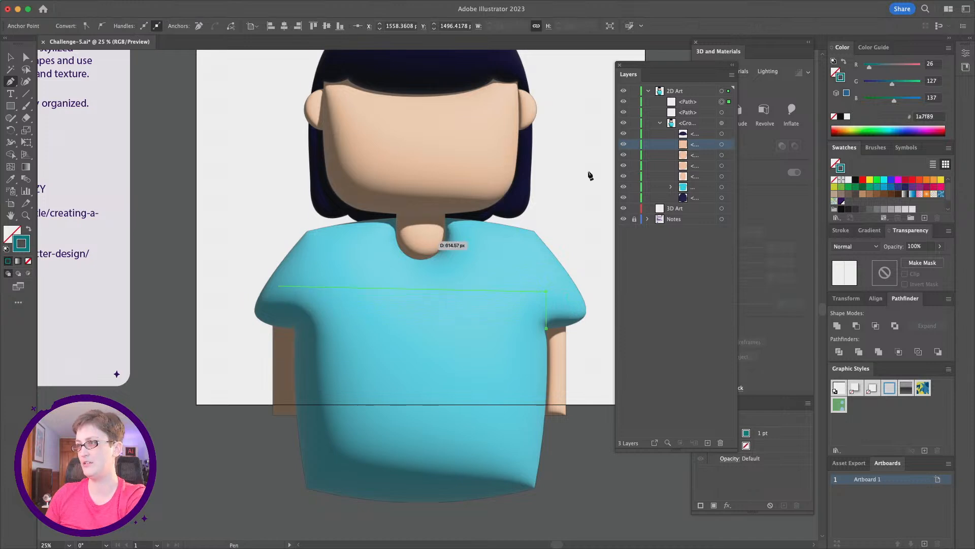
- Select both crease lines and move them into the inflated portrait group, then deselect
{"action": "left_click", "coordinate": [693, 104]}
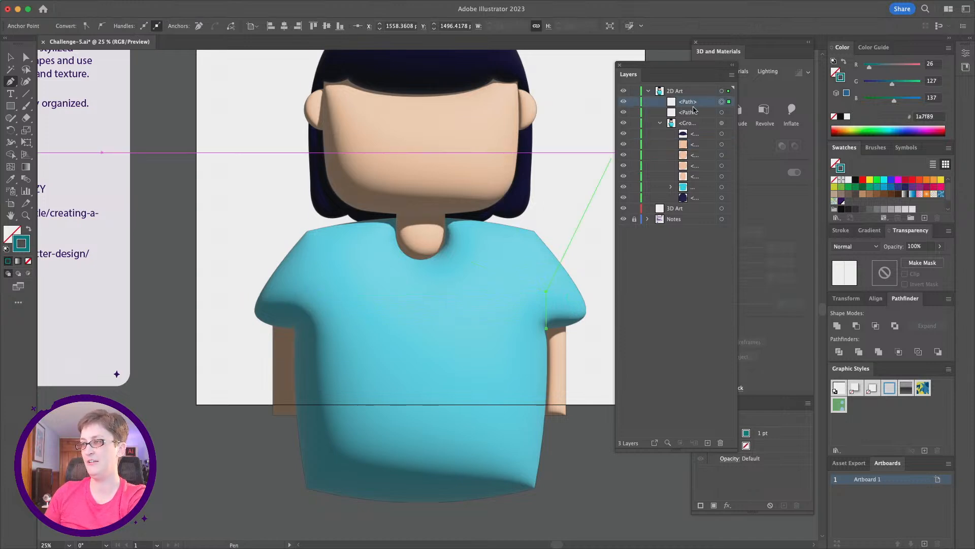
{"action": "left_click", "coordinate": [693, 113], "text": "shift"}
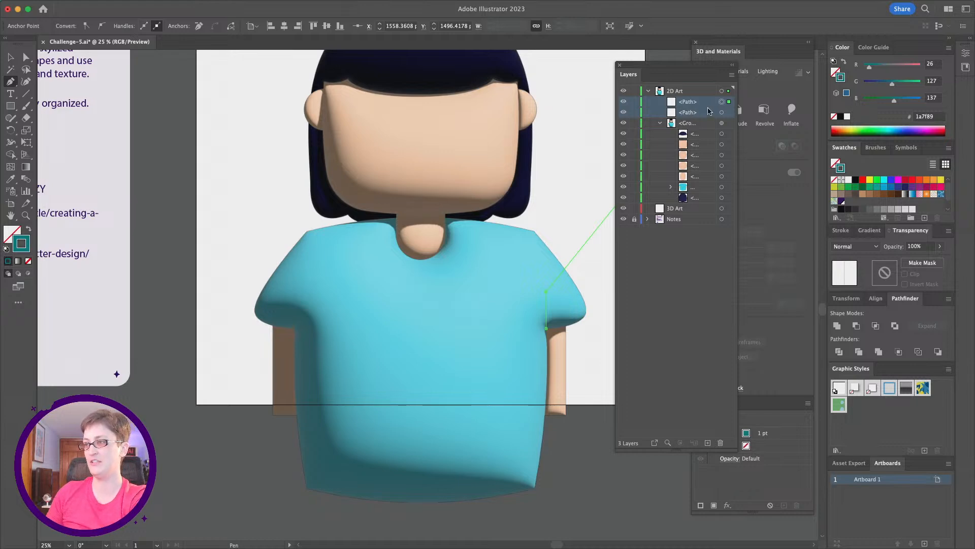
{"action": "left_click_drag", "start_coordinate": [678, 68], "coordinate": [622, 59]}
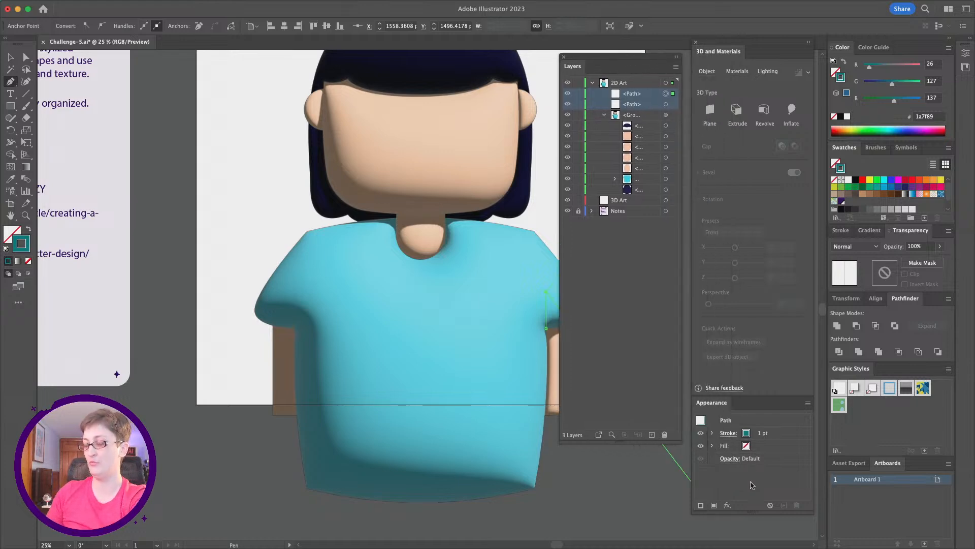
{"action": "left_click", "coordinate": [666, 115]}
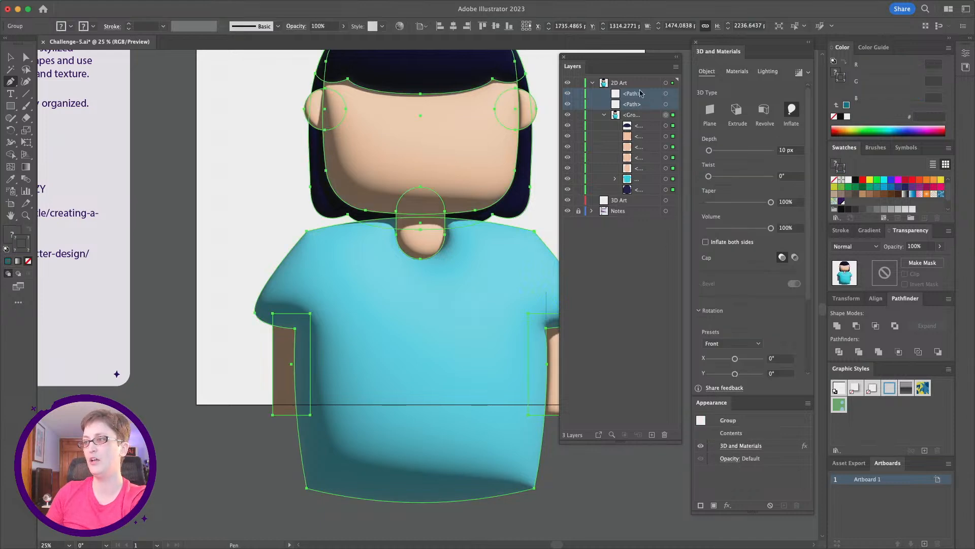
{"action": "left_click_drag", "start_coordinate": [635, 105], "coordinate": [650, 177]}
{"action": "scroll", "coordinate": [219, 301], "scroll_direction": "right", "scroll_amount": 3}
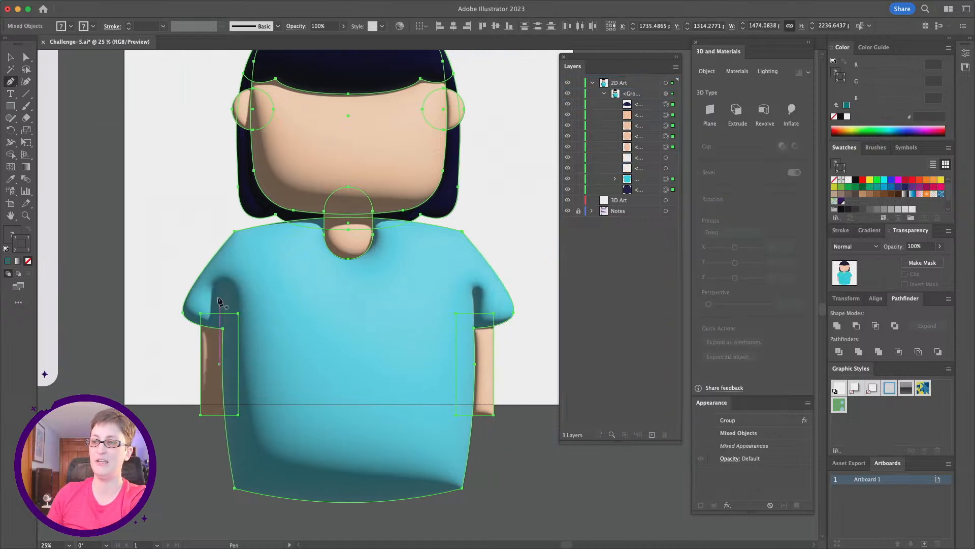
{"action": "left_click", "coordinate": [529, 461]}
{"action": "key", "text": "ctrl+z"}
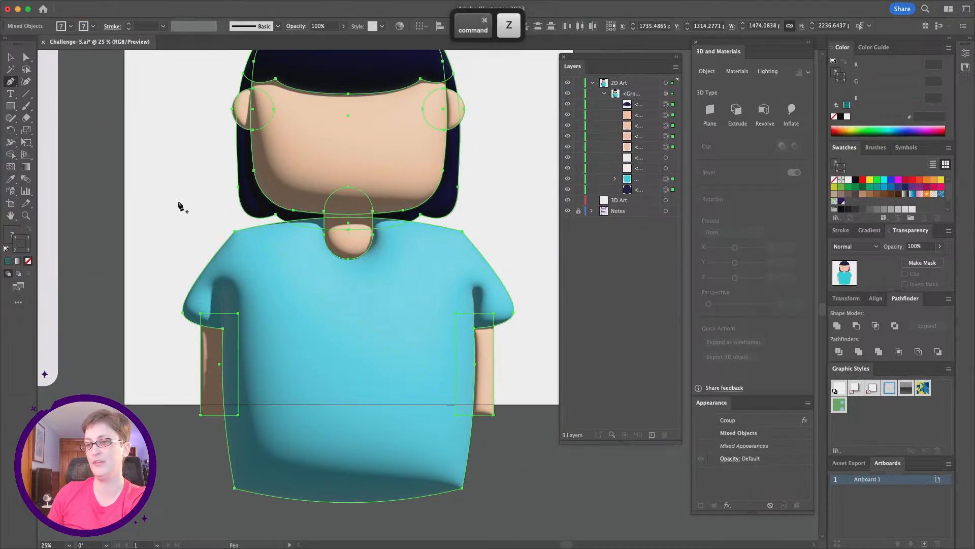
{"action": "left_click", "coordinate": [25, 56]}
{"action": "left_click", "coordinate": [171, 241]}
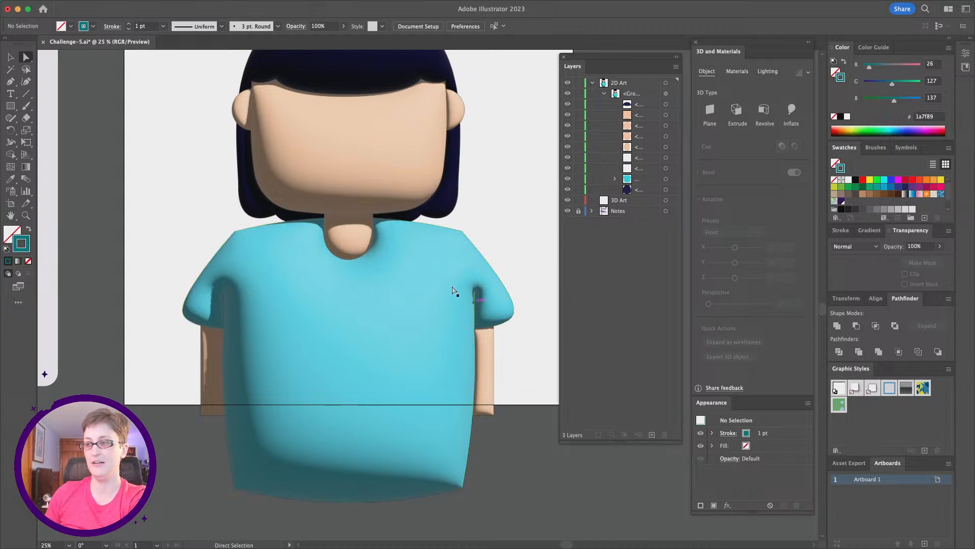
- Draw a small circle about 110 px wide beside the head and fill it with the hair's dark navy color
{"action": "scroll", "coordinate": [238, 323], "scroll_direction": "down", "scroll_amount": 1}
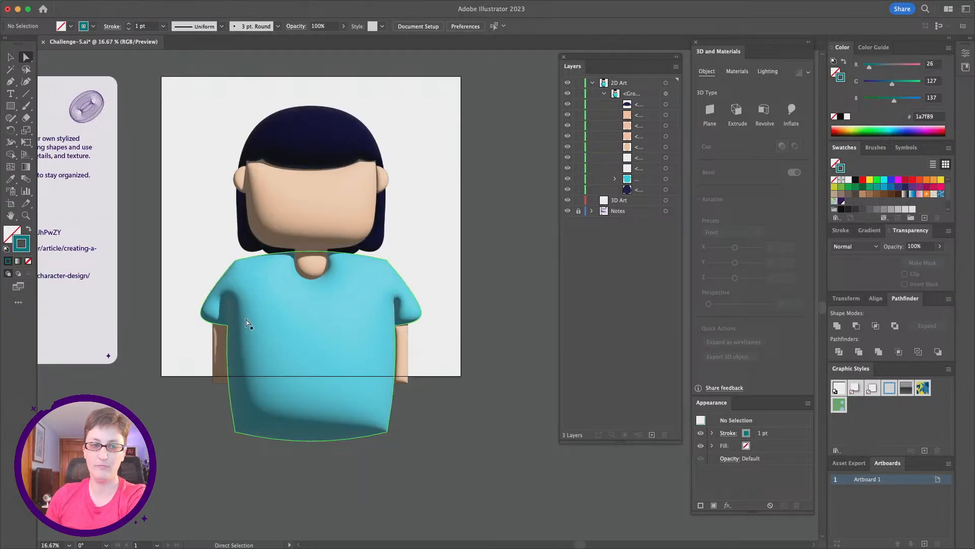
{"action": "scroll", "coordinate": [419, 269], "scroll_direction": "left", "scroll_amount": 3}
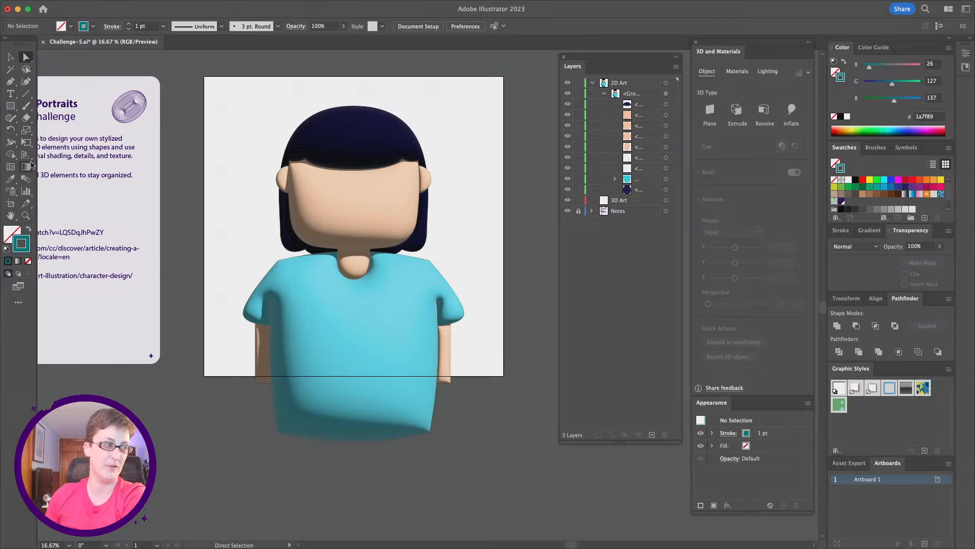
{"action": "key", "text": "super+equal"}
{"action": "scroll", "coordinate": [111, 188], "scroll_direction": "right", "scroll_amount": 3}
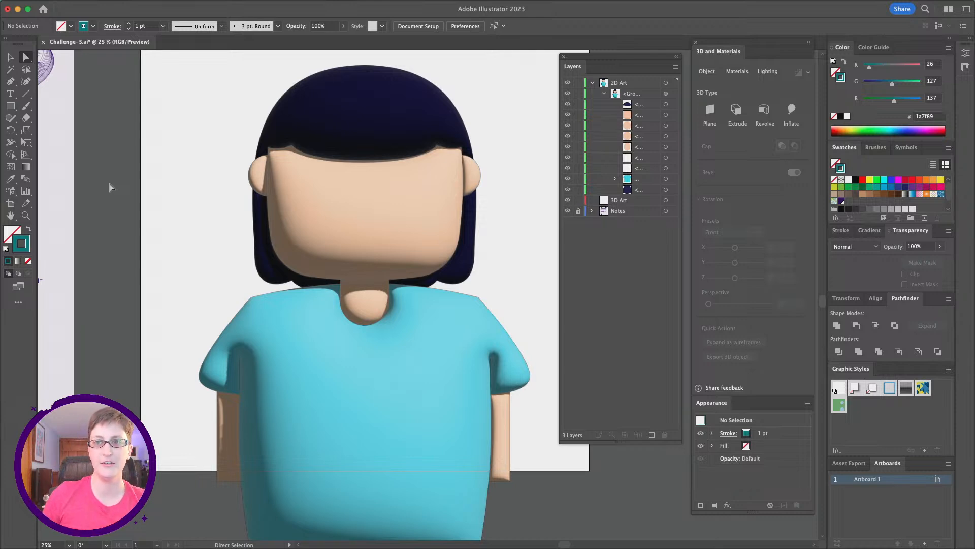
{"action": "left_click", "coordinate": [18, 112]}
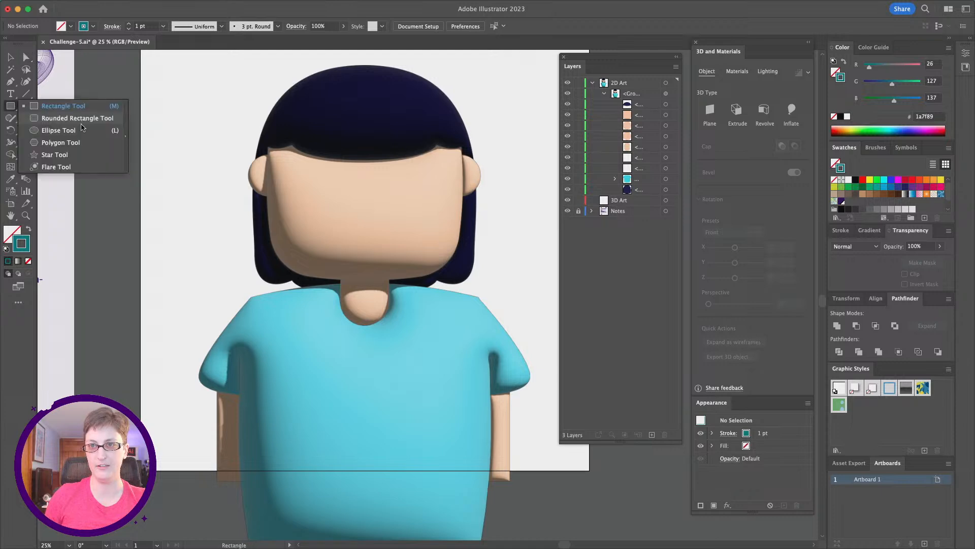
{"action": "left_click", "coordinate": [81, 127]}
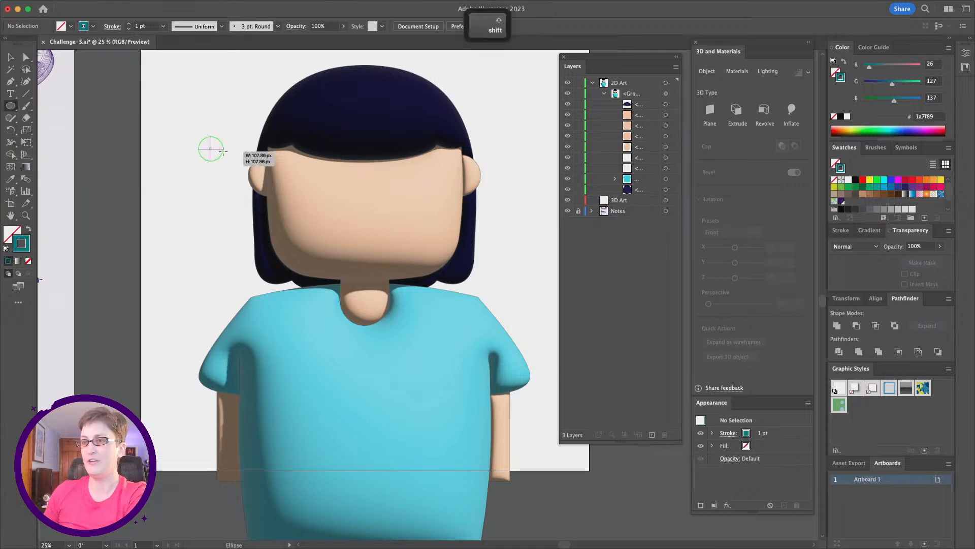
{"action": "left_click_drag", "start_coordinate": [209, 148], "coordinate": [225, 152]}
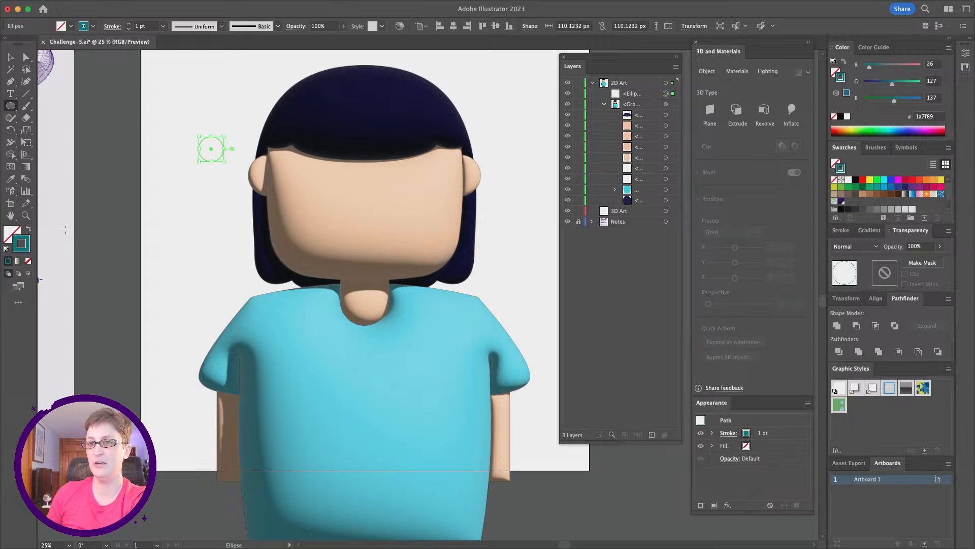
{"action": "left_click", "coordinate": [14, 179]}
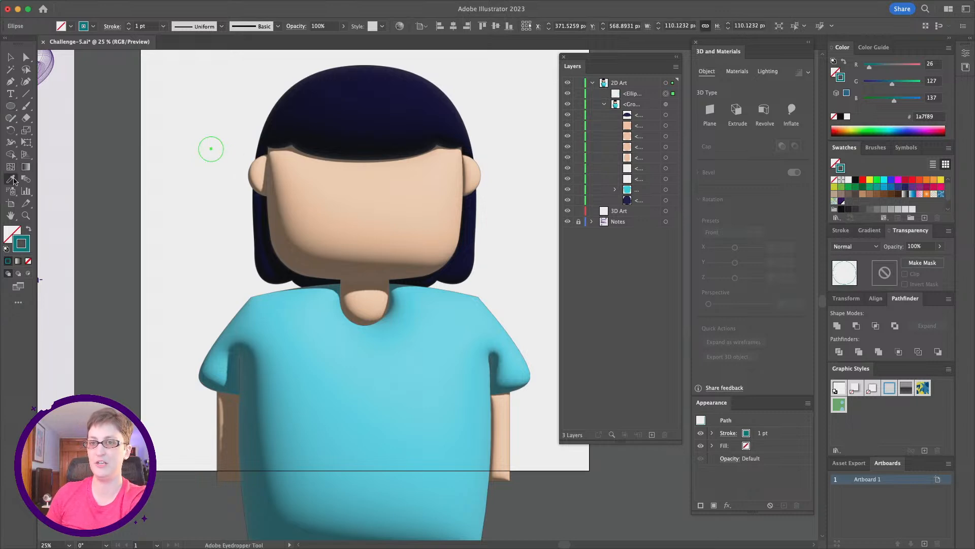
{"action": "left_click", "coordinate": [335, 126]}
- Move the circle's bottom anchor upward to flatten its base into an eye shape
{"action": "scroll", "coordinate": [237, 151], "scroll_direction": "up", "scroll_amount": 1}
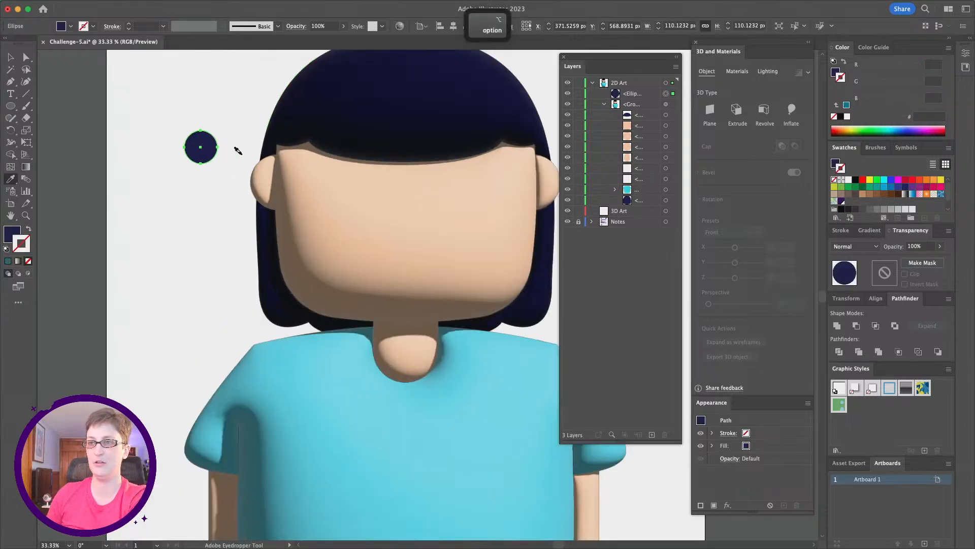
{"action": "scroll", "coordinate": [244, 148], "scroll_direction": "up", "scroll_amount": 2}
{"action": "left_click", "coordinate": [26, 57]}
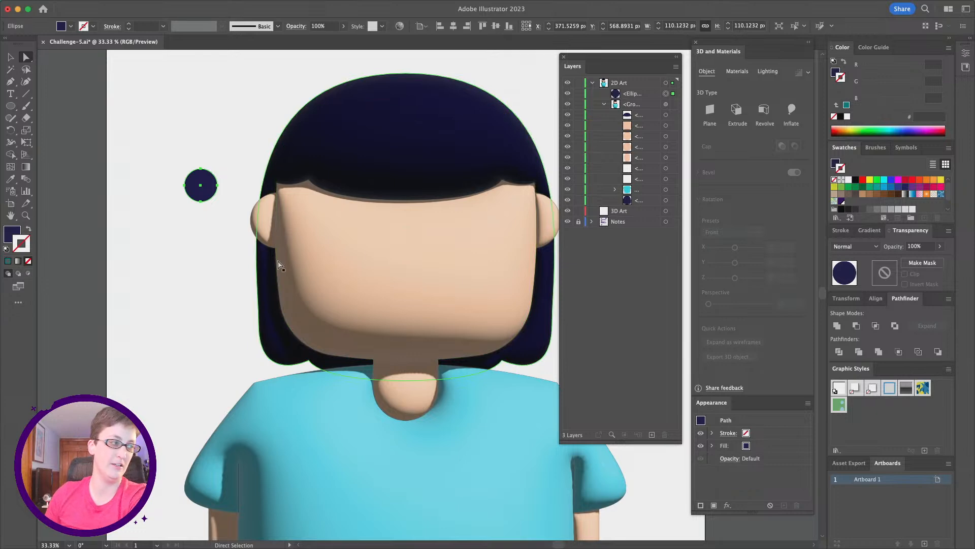
{"action": "left_click", "coordinate": [201, 204]}
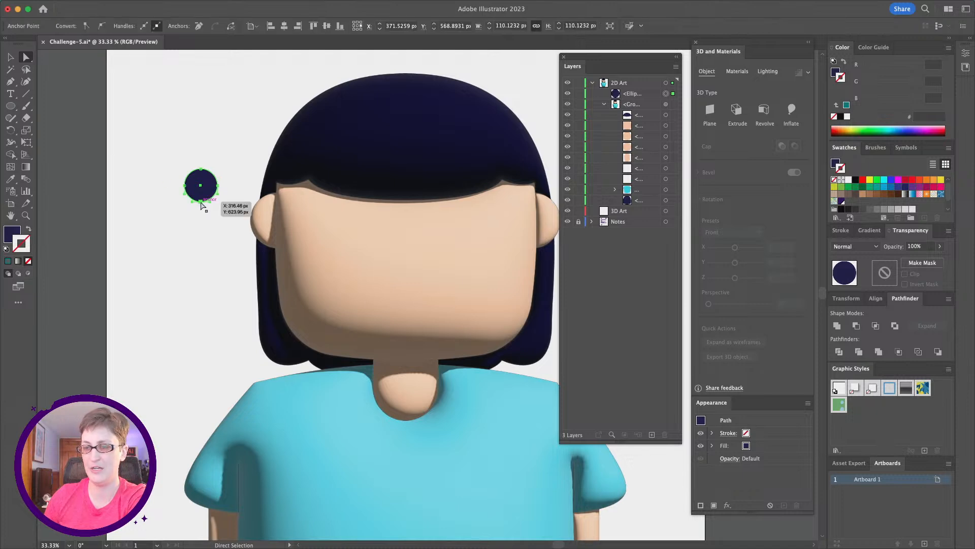
{"action": "key", "text": "super+equal"}
{"action": "key", "text": "super+equal"}
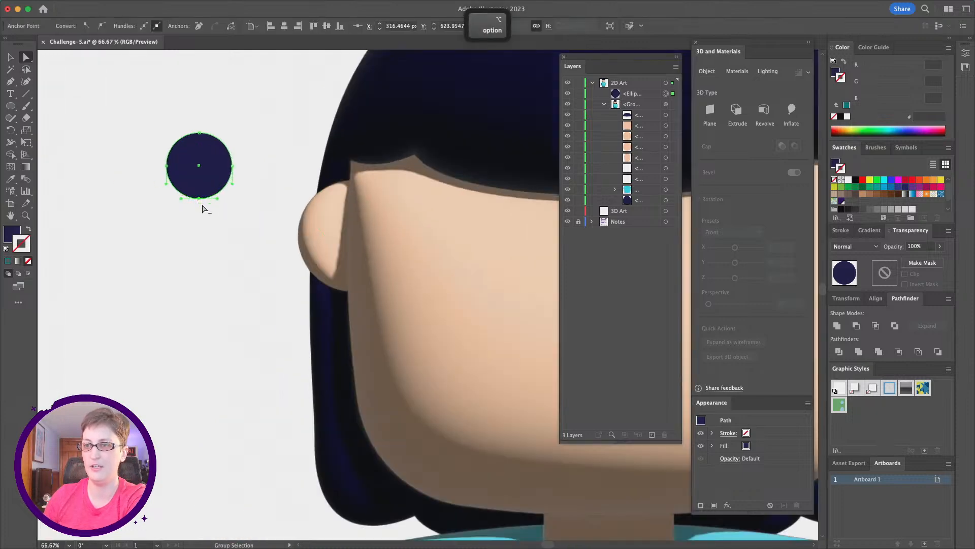
{"action": "left_click_drag", "start_coordinate": [198, 199], "coordinate": [199, 184]}
{"action": "left_click", "coordinate": [231, 255]}
{"action": "key", "text": "alt"}
{"action": "scroll", "coordinate": [231, 255], "scroll_direction": "down", "scroll_amount": 2}
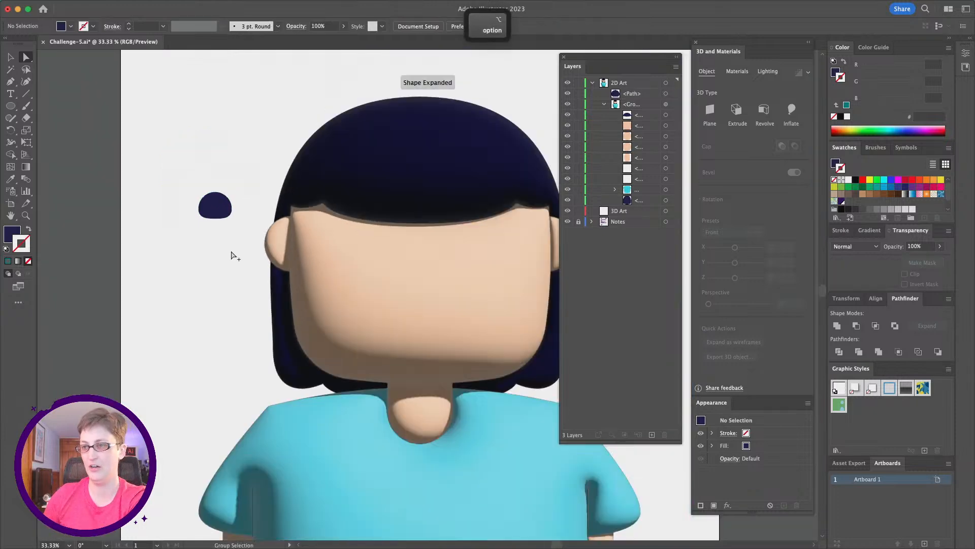
{"action": "scroll", "coordinate": [296, 227], "scroll_direction": "right", "scroll_amount": 3}
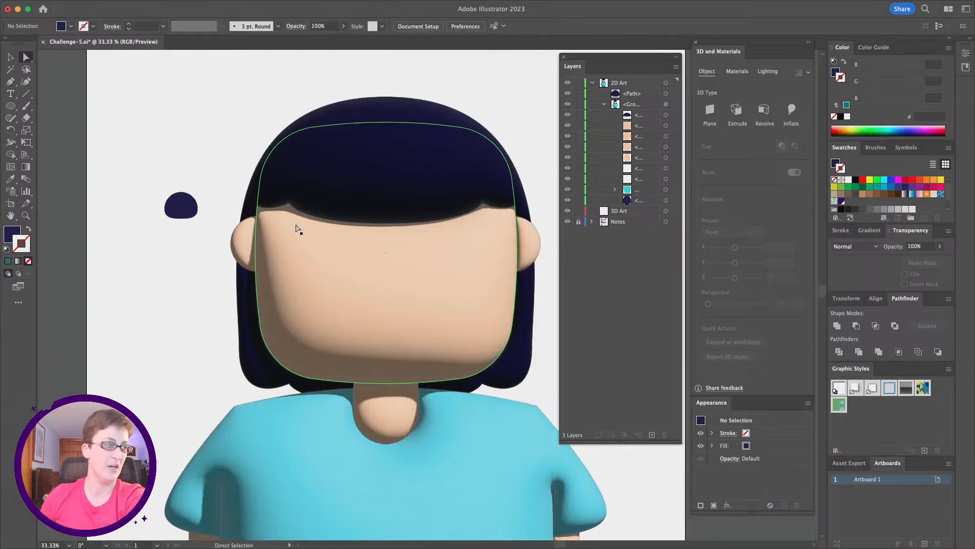
- Move the eye shape onto the left side of the face
{"action": "left_click", "coordinate": [10, 57]}
{"action": "left_click_drag", "start_coordinate": [161, 211], "coordinate": [307, 270]}
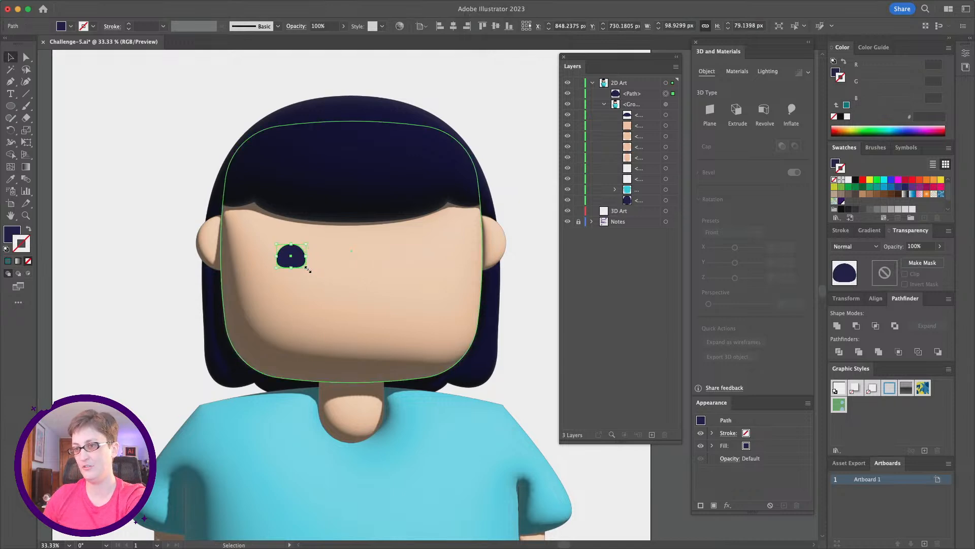
- Duplicate the eye in place and move the copy horizontally to the right side of the face
{"action": "key", "text": "super+c"}
{"action": "key", "text": "super+f"}
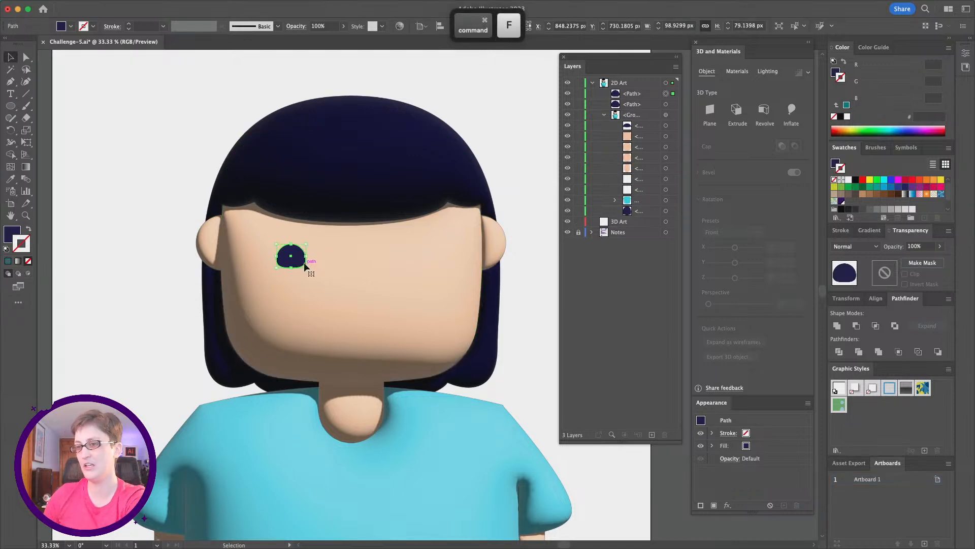
{"action": "left_click_drag", "start_coordinate": [296, 263], "coordinate": [430, 263]}
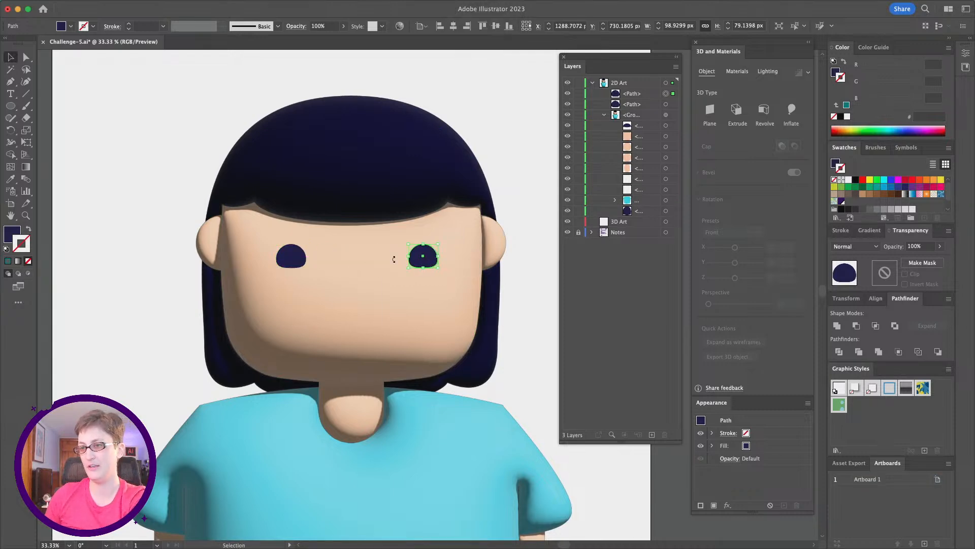
{"action": "left_click", "coordinate": [292, 263], "text": "shift"}
{"action": "left_click_drag", "start_coordinate": [298, 263], "coordinate": [292, 262]}
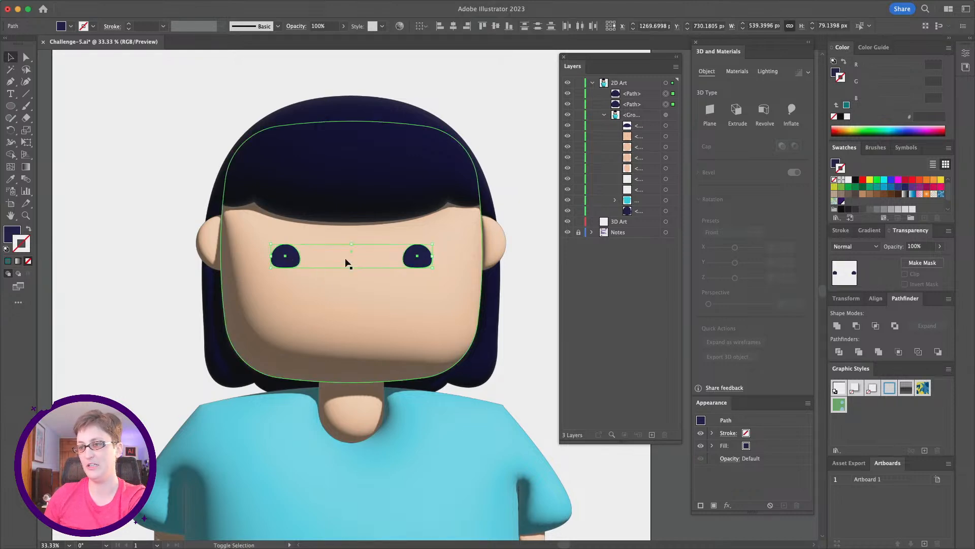
{"action": "left_click", "coordinate": [523, 336]}
{"action": "scroll", "coordinate": [521, 337], "scroll_direction": "down", "scroll_amount": 1, "text": "alt"}
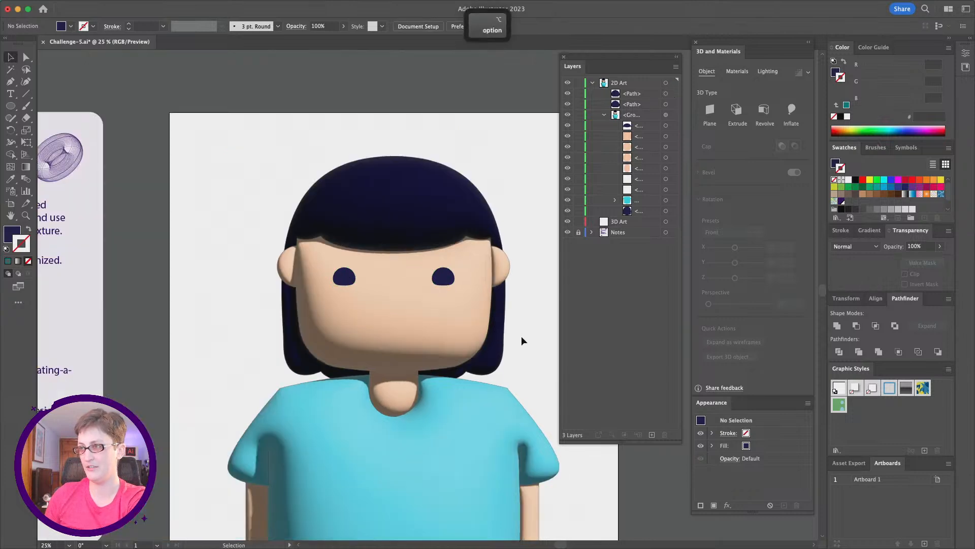
- Draw an ellipse about 244 by 127 px on the left cheek, just below the left eye
{"action": "scroll", "coordinate": [521, 337], "scroll_direction": "down", "scroll_amount": 1}
{"action": "scroll", "coordinate": [521, 336], "scroll_direction": "right", "scroll_amount": 1}
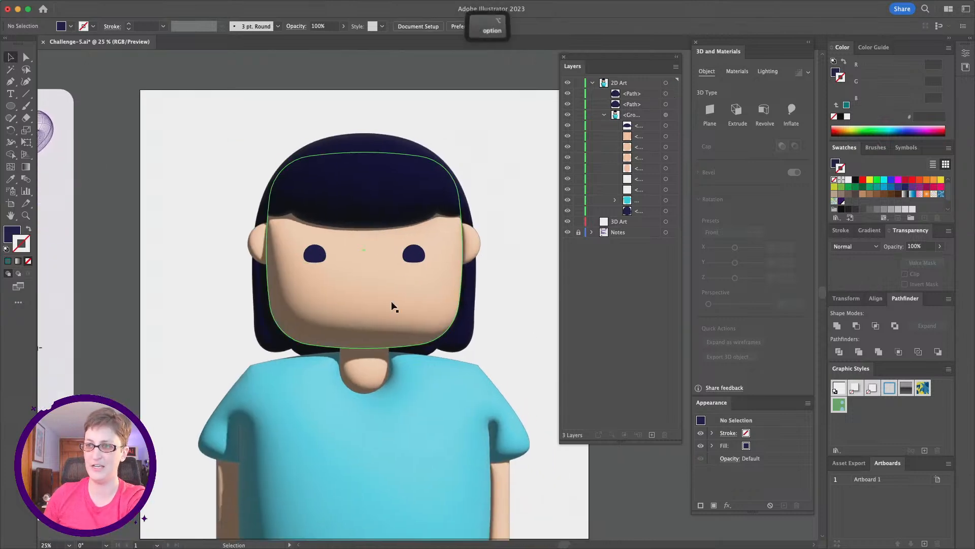
{"action": "scroll", "coordinate": [392, 306], "scroll_direction": "up", "scroll_amount": 1, "text": "alt"}
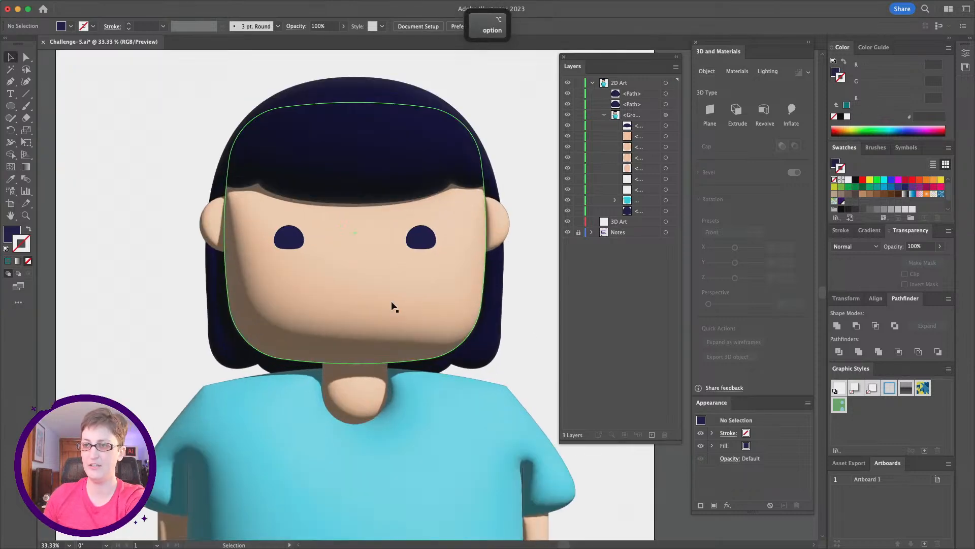
{"action": "left_click", "coordinate": [12, 108]}
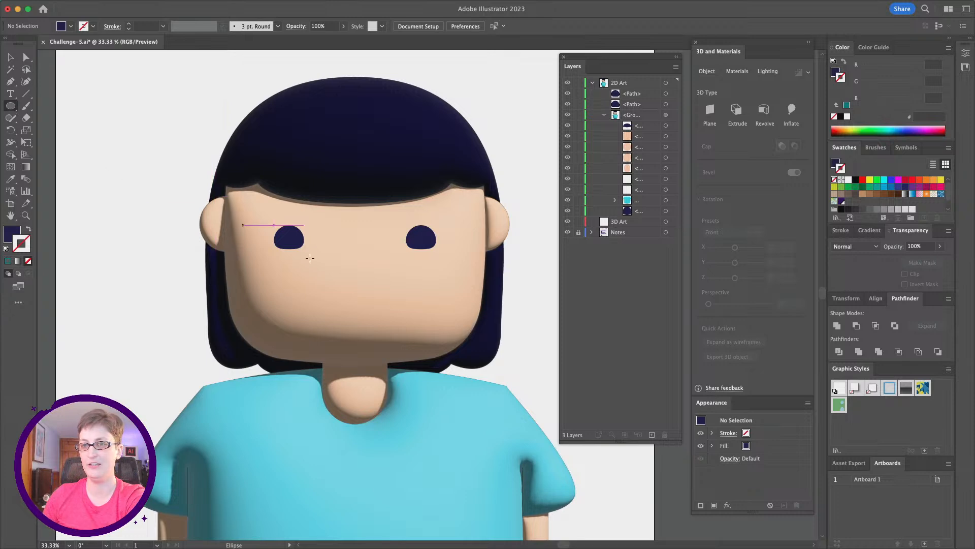
{"action": "left_click_drag", "start_coordinate": [230, 259], "coordinate": [307, 304]}
{"action": "left_click_drag", "start_coordinate": [307, 308], "coordinate": [304, 296]}
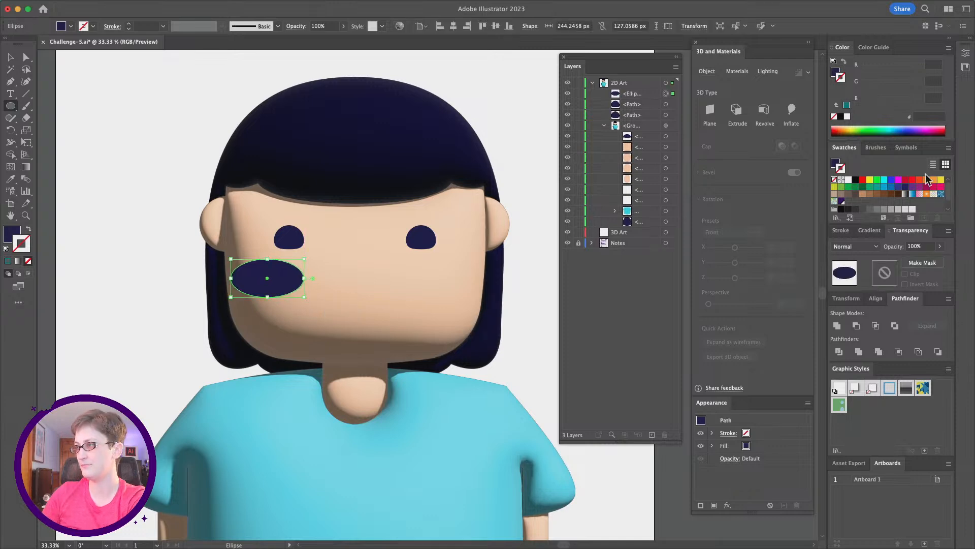
- Fill the cheek ellipse with pink ff577b and lower its opacity to 41%
{"action": "double_click", "coordinate": [11, 231]}
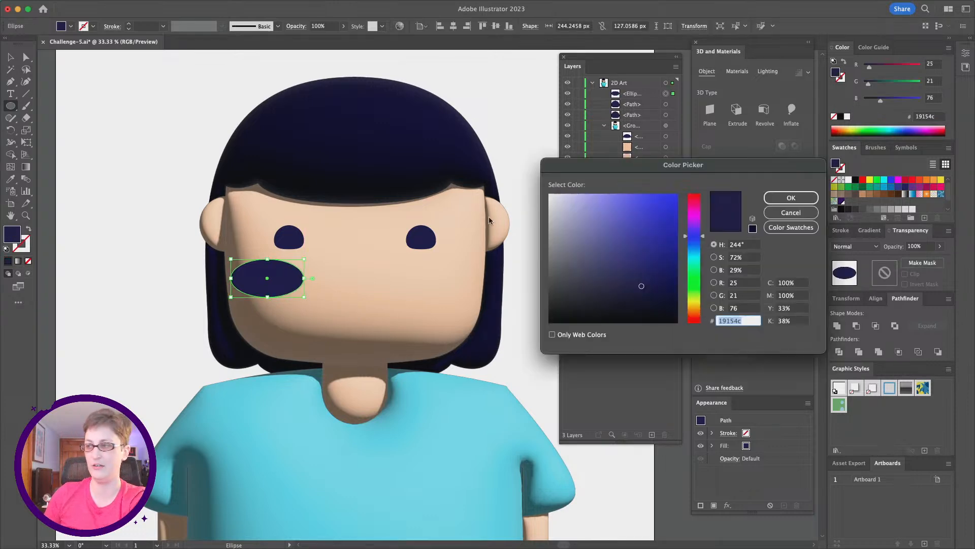
{"action": "left_click", "coordinate": [693, 201]}
{"action": "mouse_move", "coordinate": [692, 199]}
{"action": "left_mouse_down"}
{"action": "mouse_move", "coordinate": [690, 188]}
{"action": "mouse_move", "coordinate": [658, 200]}
{"action": "mouse_move", "coordinate": [644, 179]}
{"action": "left_mouse_up"}
{"action": "mouse_move", "coordinate": [696, 201]}
{"action": "left_mouse_down"}
{"action": "mouse_move", "coordinate": [629, 192]}
{"action": "mouse_move", "coordinate": [689, 198]}
{"action": "left_mouse_up"}
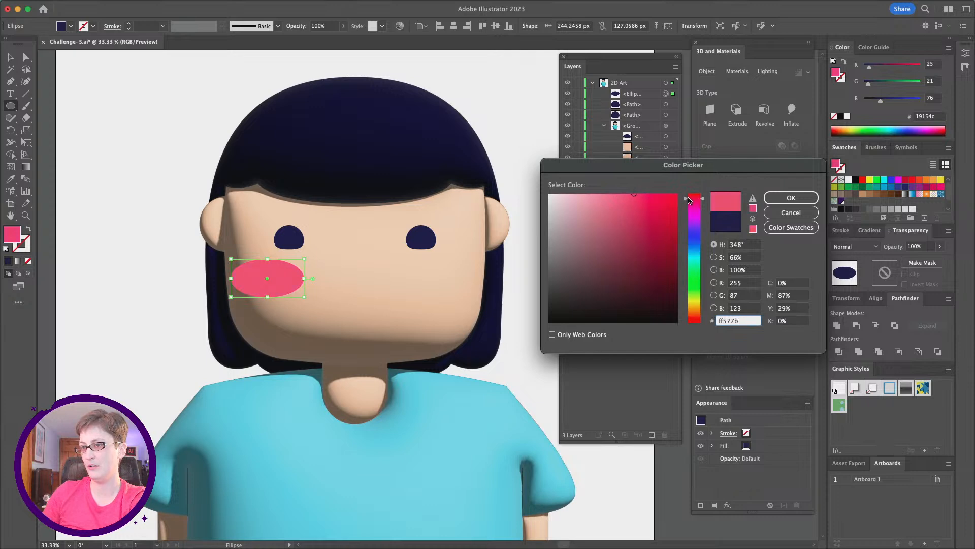
{"action": "left_click", "coordinate": [787, 199]}
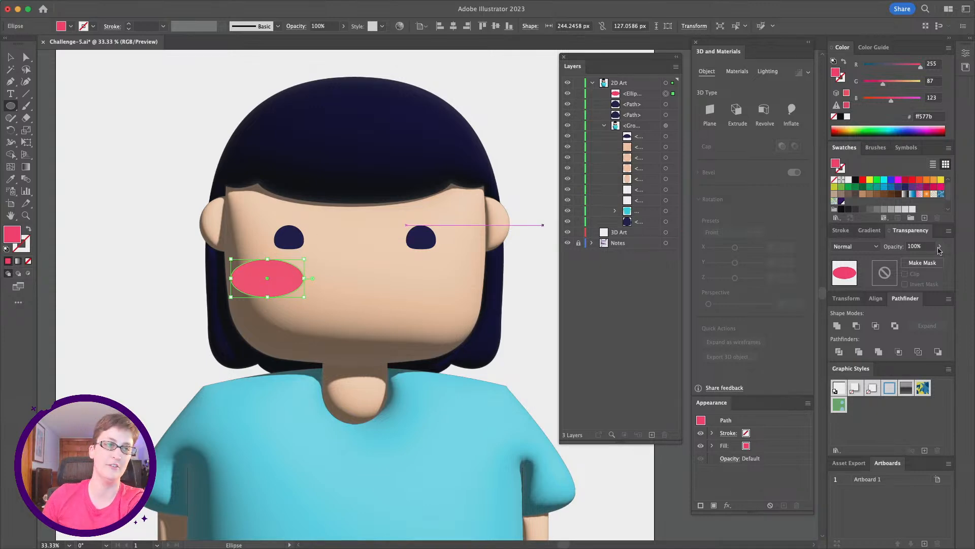
{"action": "left_click", "coordinate": [939, 250]}
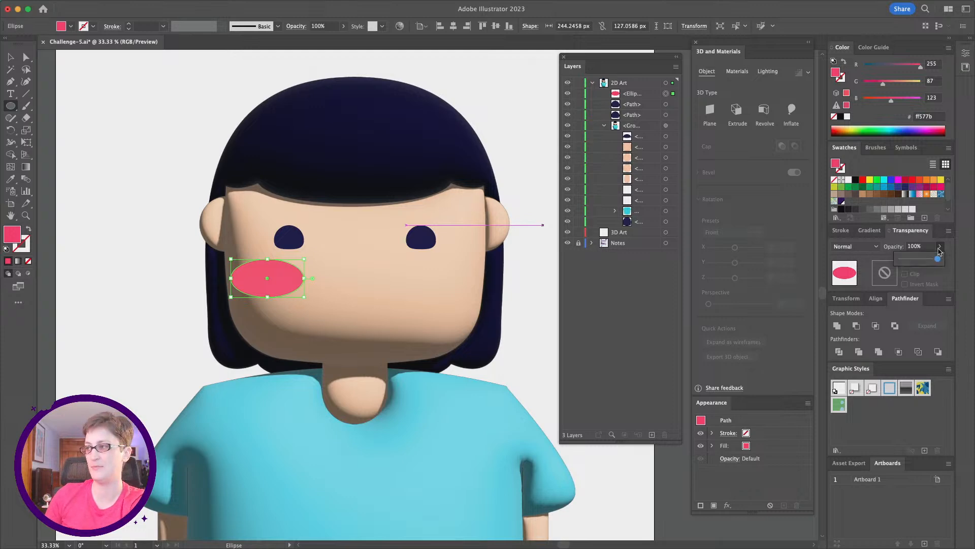
{"action": "left_click_drag", "start_coordinate": [940, 259], "coordinate": [916, 260]}
- Duplicate the cheek ellipse and move the copy horizontally onto the right cheek
{"action": "key", "text": "v"}
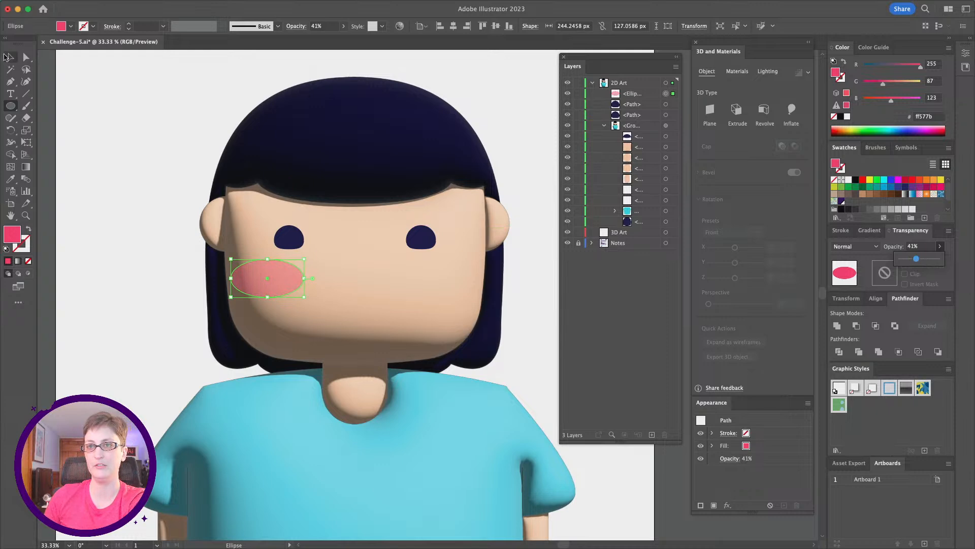
{"action": "left_click_drag", "start_coordinate": [274, 280], "coordinate": [462, 278]}
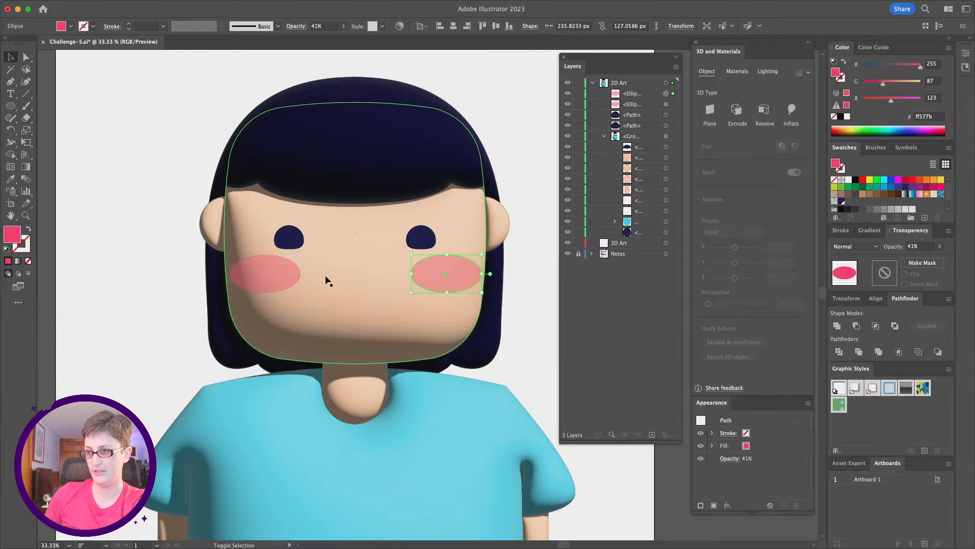
{"action": "left_click_drag", "start_coordinate": [285, 275], "coordinate": [286, 278]}
{"action": "left_click", "coordinate": [542, 364]}
- Select the inflated 3D character group
{"action": "scroll", "coordinate": [501, 364], "scroll_direction": "down", "scroll_amount": 3, "text": "alt"}
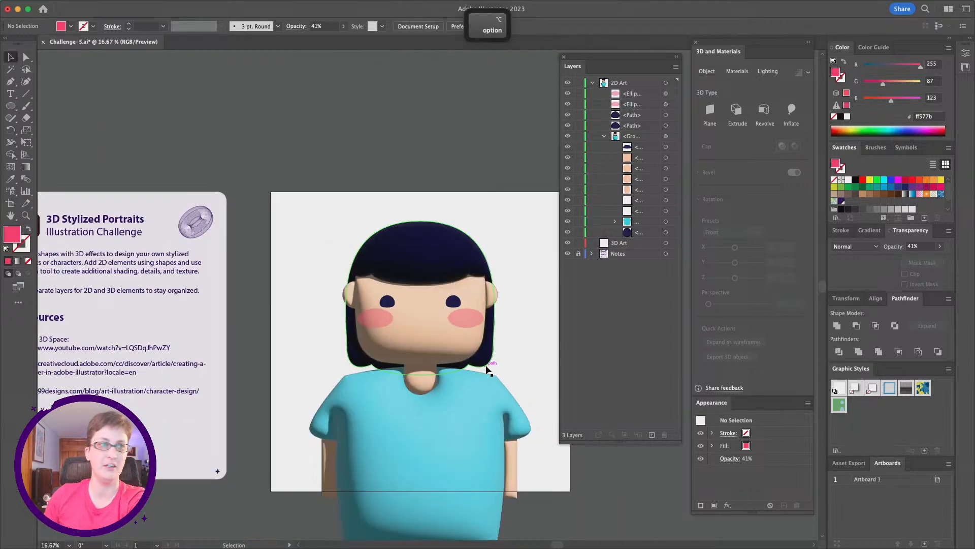
{"action": "scroll", "coordinate": [487, 367], "scroll_direction": "down", "scroll_amount": 3}
{"action": "scroll", "coordinate": [487, 367], "scroll_direction": "right", "scroll_amount": 3}
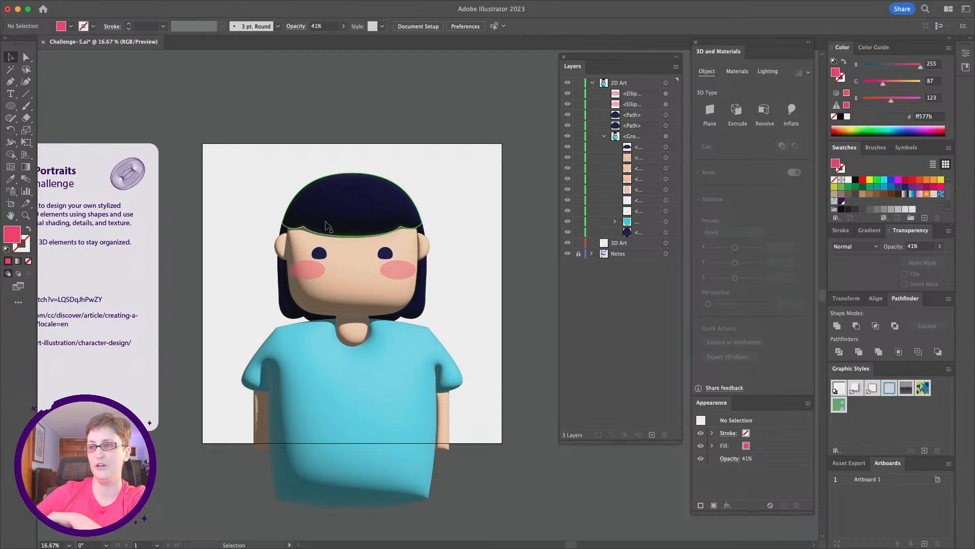
{"action": "left_click", "coordinate": [393, 364]}
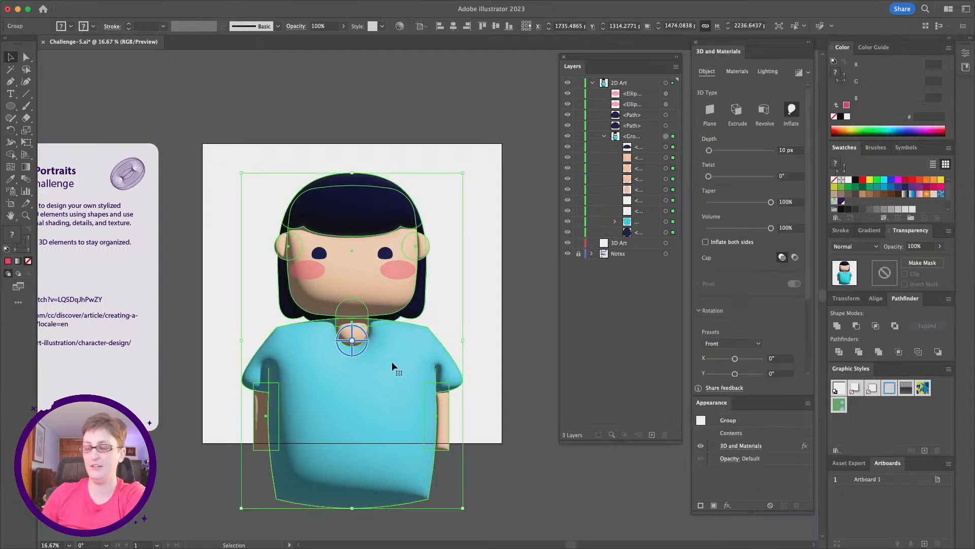
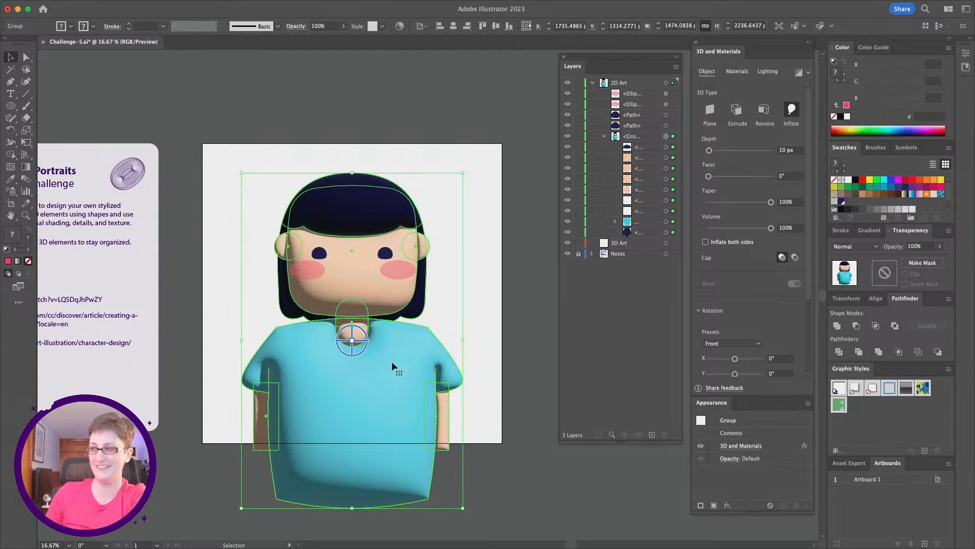
- Render the inflated 3D character with ray tracing and deselect it to preview the result
{"action": "left_click", "coordinate": [808, 74]}
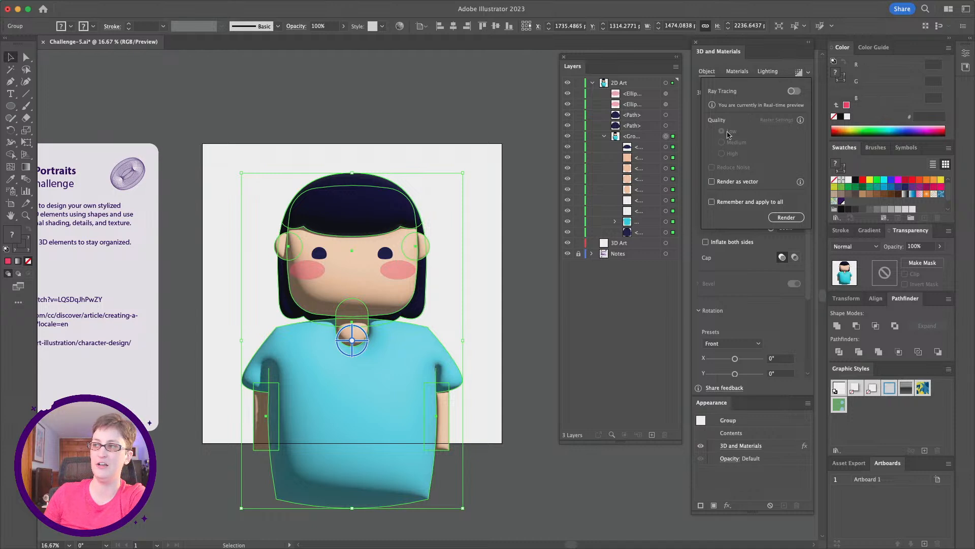
{"action": "left_click", "coordinate": [807, 74]}
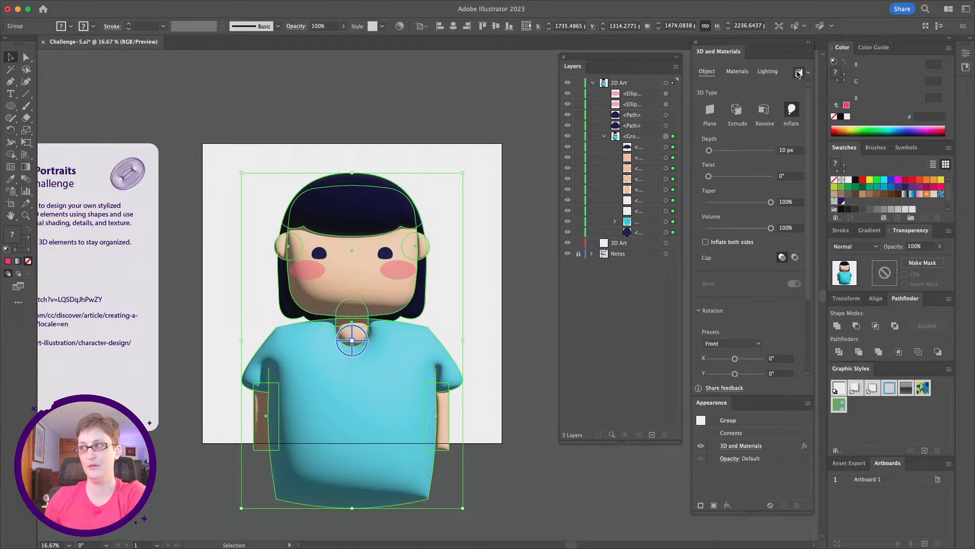
{"action": "left_click", "coordinate": [799, 74]}
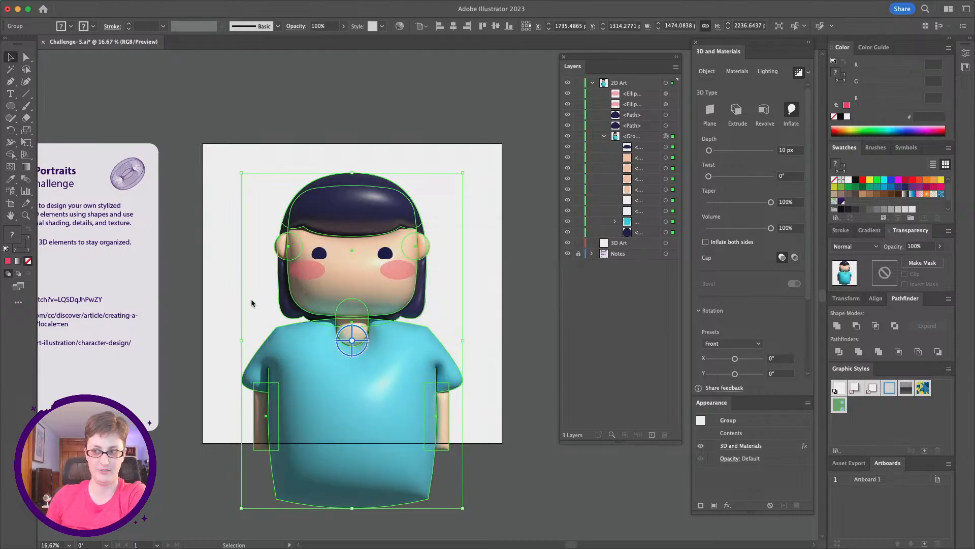
{"action": "scroll", "coordinate": [251, 298], "scroll_direction": "down", "scroll_amount": 3}
{"action": "left_click", "coordinate": [229, 308]}
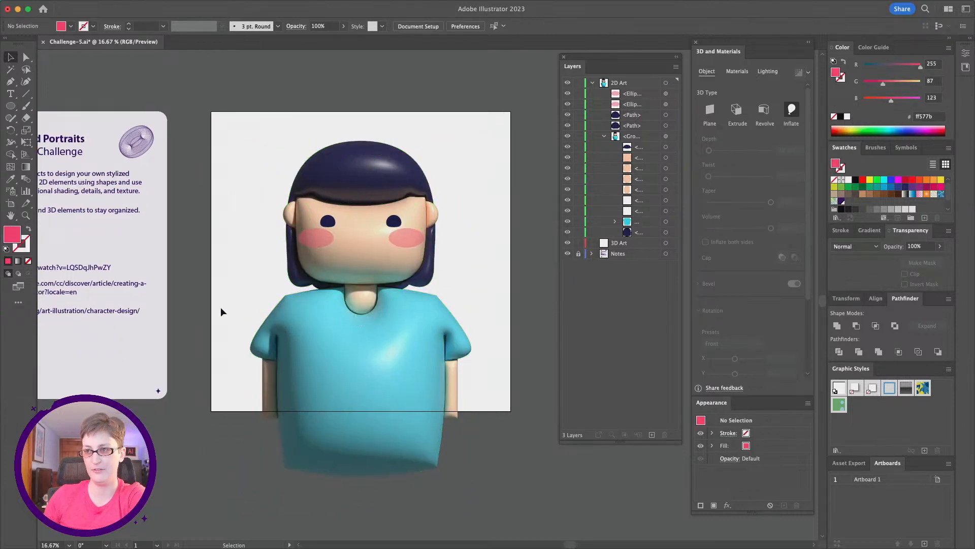
- Select the 3D character group and apply the Top Left lighting preset
{"action": "left_click", "coordinate": [443, 406]}
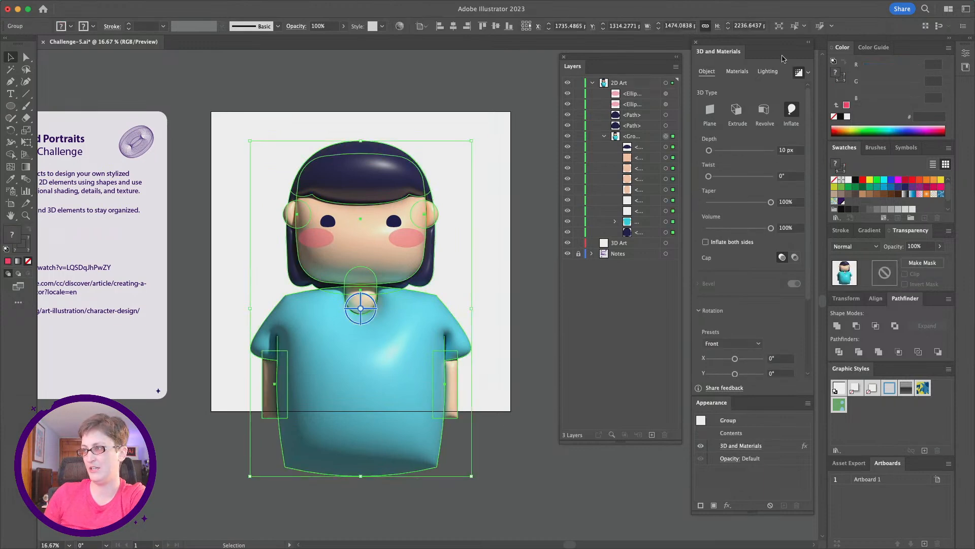
{"action": "left_click", "coordinate": [766, 75]}
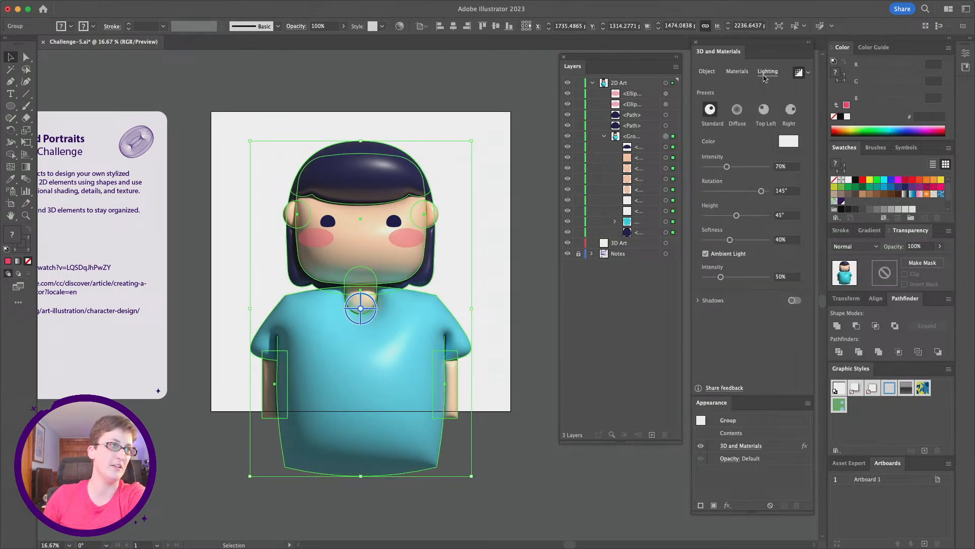
{"action": "left_click", "coordinate": [798, 73]}
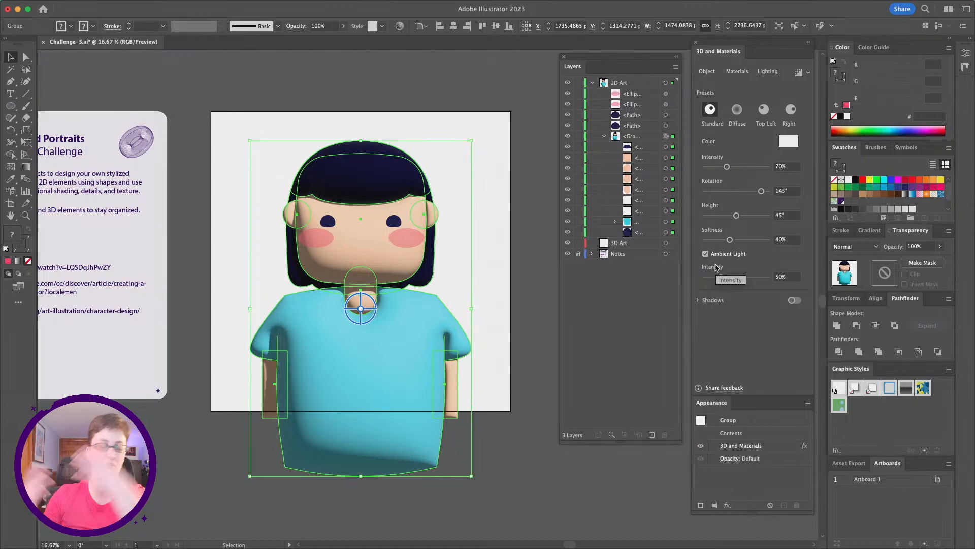
{"action": "left_click_drag", "start_coordinate": [716, 277], "coordinate": [737, 277]}
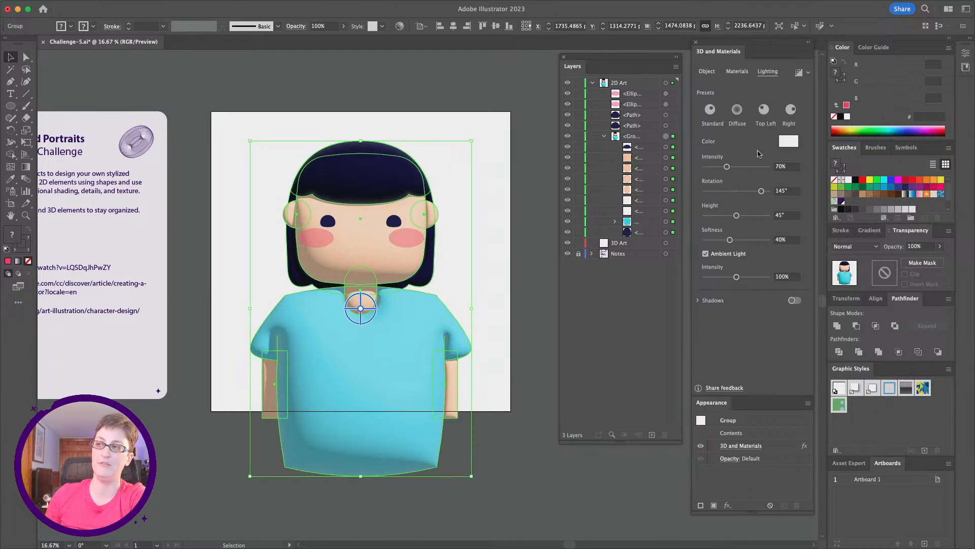
{"action": "left_click", "coordinate": [765, 110]}
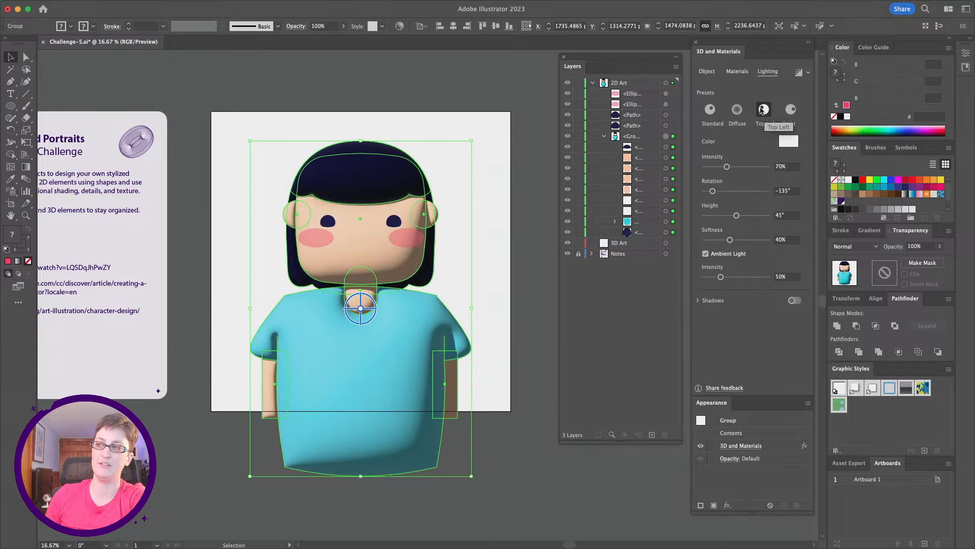
- Raise the ambient intensity to 103% and the light intensity to 101%, and set the light colour to e7e6ff
{"action": "left_click_drag", "start_coordinate": [721, 276], "coordinate": [738, 278]}
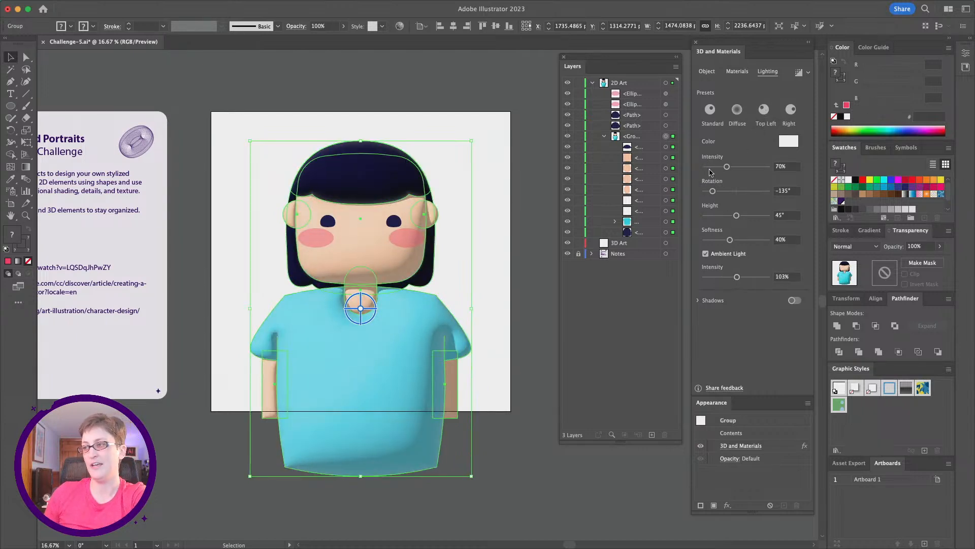
{"action": "left_click_drag", "start_coordinate": [727, 166], "coordinate": [738, 167]}
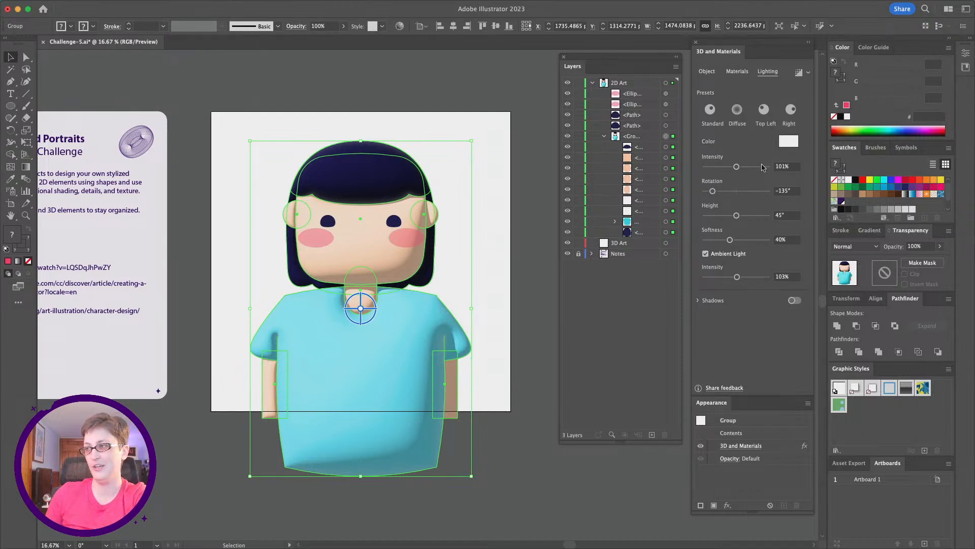
{"action": "left_click", "coordinate": [793, 145]}
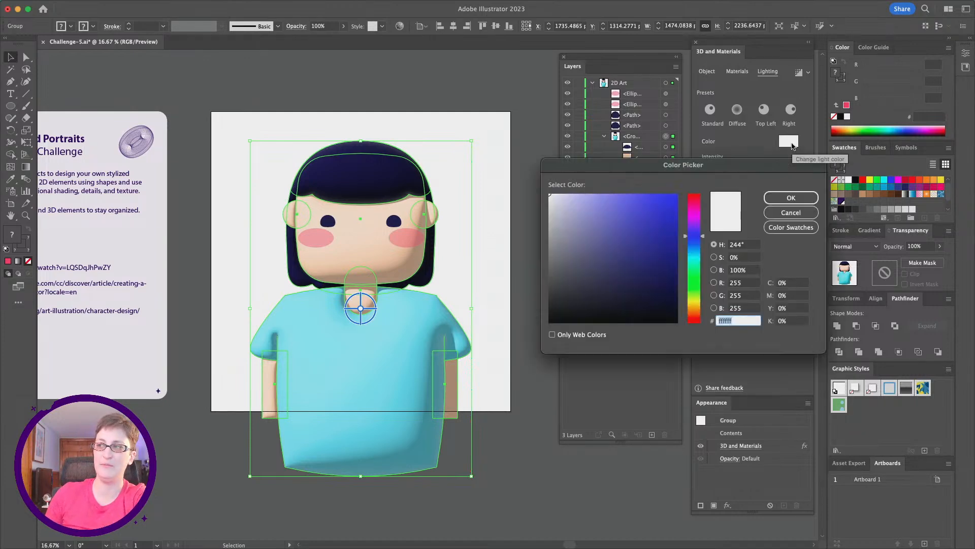
{"action": "left_click", "coordinate": [565, 193]}
{"action": "left_click_drag", "start_coordinate": [564, 192], "coordinate": [569, 194]}
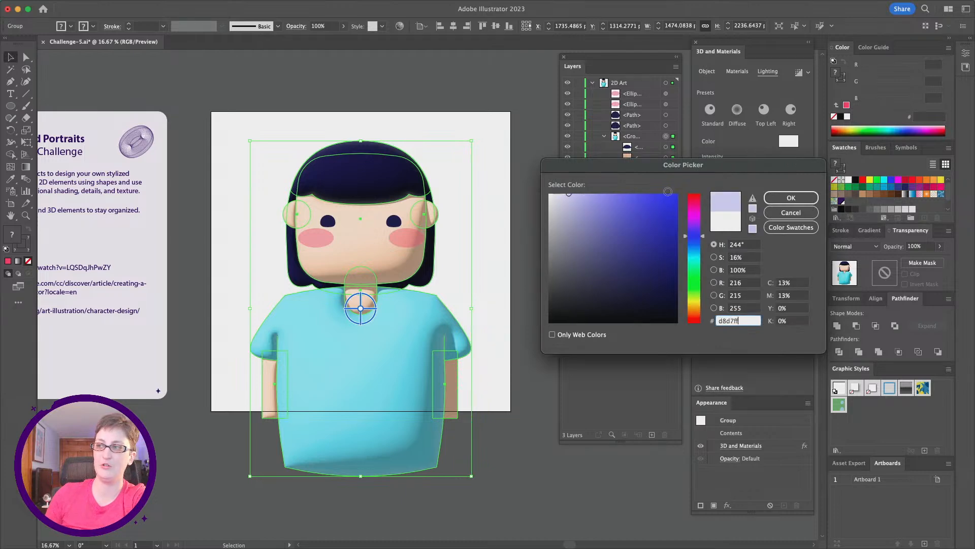
{"action": "left_click", "coordinate": [563, 191]}
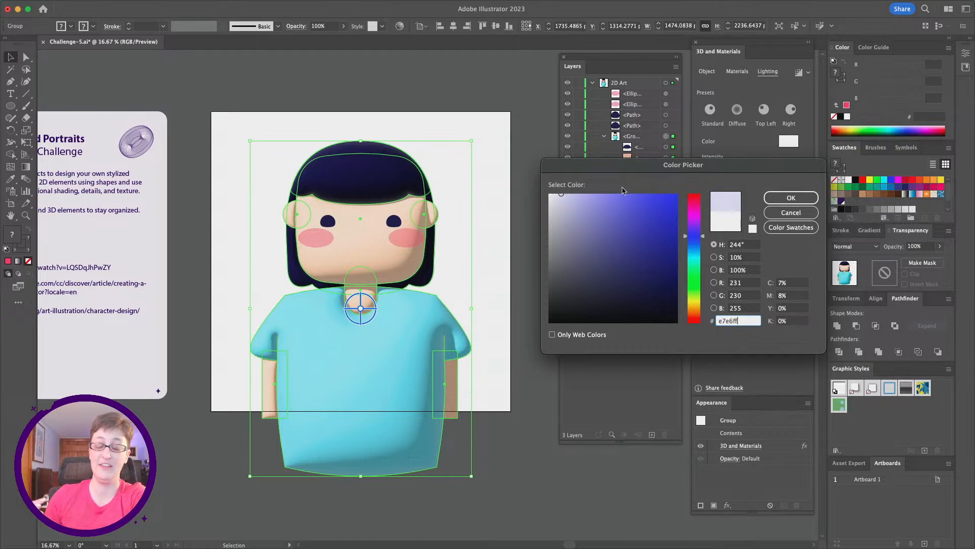
{"action": "left_click", "coordinate": [797, 199]}
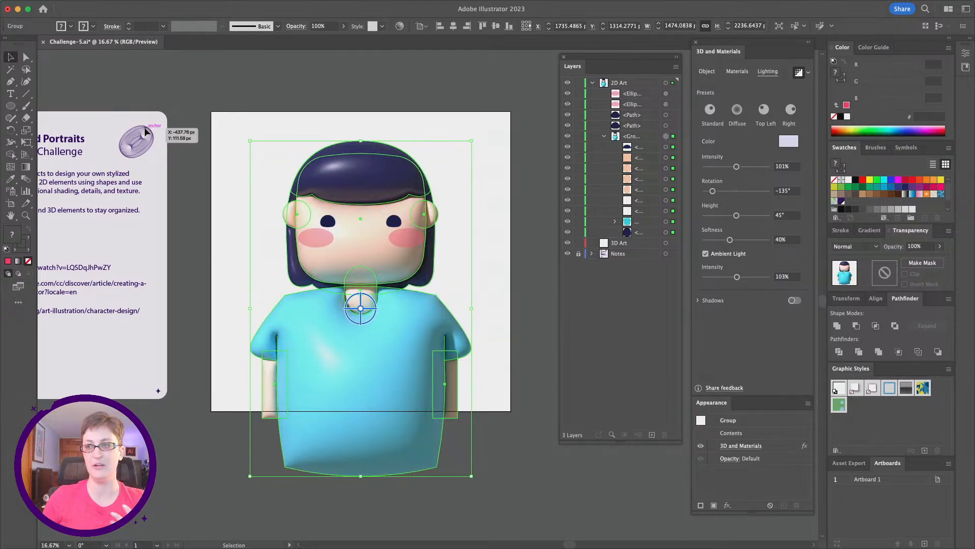
{"action": "left_click", "coordinate": [497, 313]}
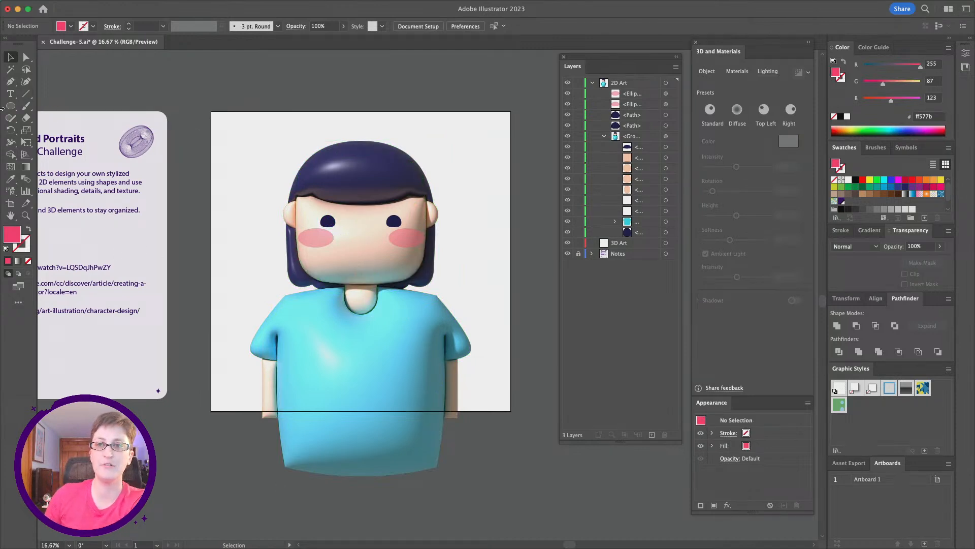
- Draw a triangle about 195 by 169 px with the Polygon tool to the left of the head
{"action": "left_click_drag", "start_coordinate": [10, 106], "coordinate": [44, 104]}
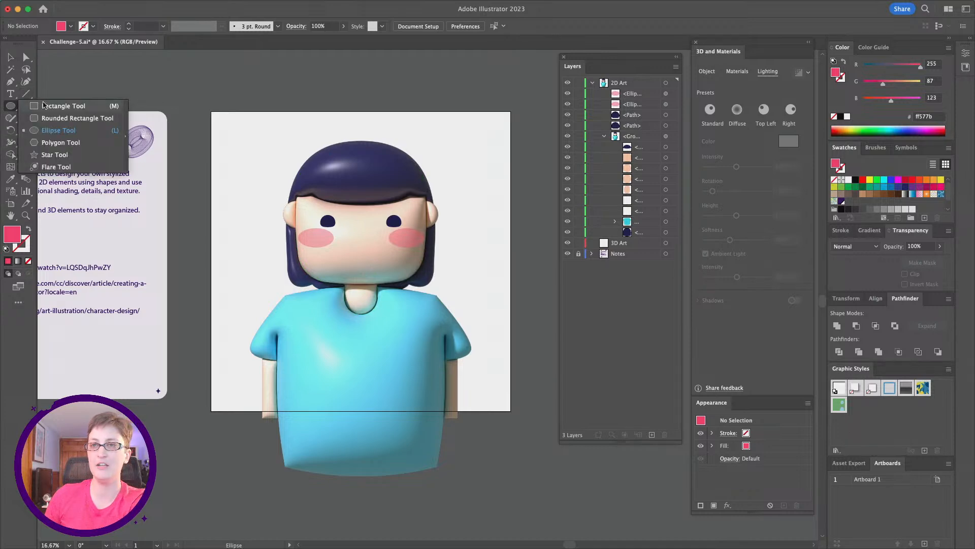
{"action": "left_click", "coordinate": [57, 143]}
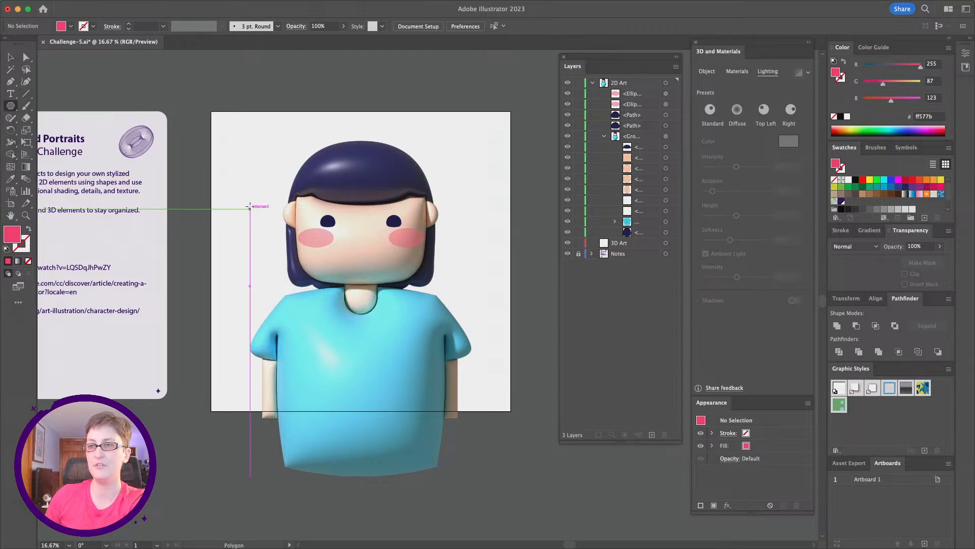
{"action": "scroll", "coordinate": [249, 196], "scroll_direction": "up", "scroll_amount": 1}
{"action": "left_click_drag", "start_coordinate": [244, 184], "coordinate": [265, 196]}
{"action": "key", "text": "Up"}
{"action": "key", "text": "Up"}
{"action": "key", "text": "Up"}
{"action": "key", "text": "Up"}
{"action": "key", "text": "Up"}
{"action": "key", "text": "Down"}
{"action": "key", "text": "Down"}
{"action": "key", "text": "Down"}
{"action": "key", "text": "Down"}
{"action": "key", "text": "Down"}
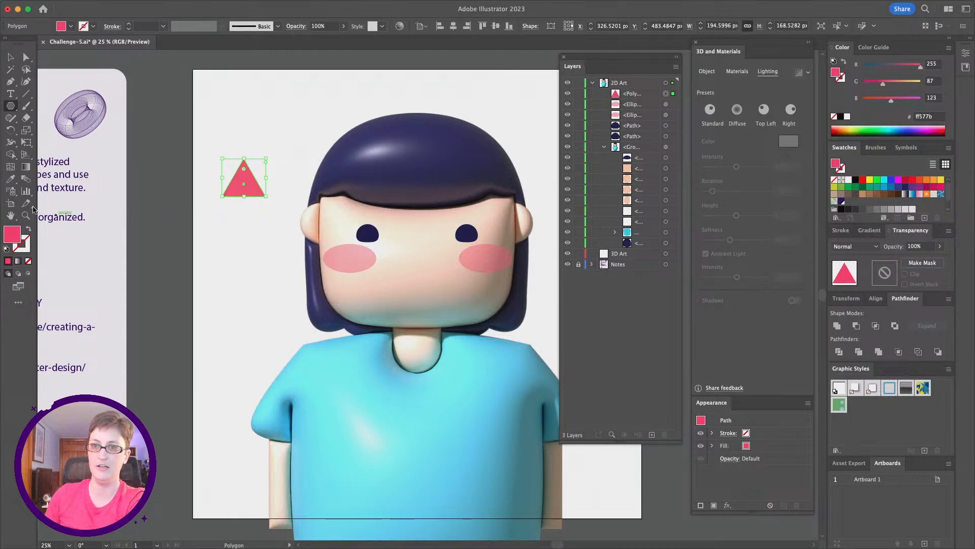
- Fill the triangle with the face's skin colour using the Eyedropper tool
{"action": "left_click", "coordinate": [10, 179]}
{"action": "left_click", "coordinate": [421, 259]}
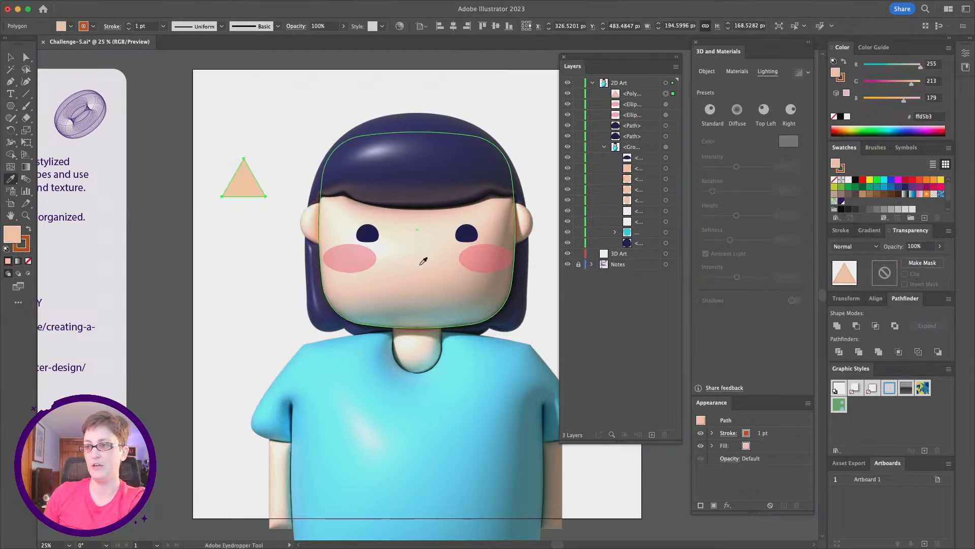
- Round the triangle's bottom corners to about 50 px to form a teardrop-shaped nose
{"action": "left_click", "coordinate": [26, 58]}
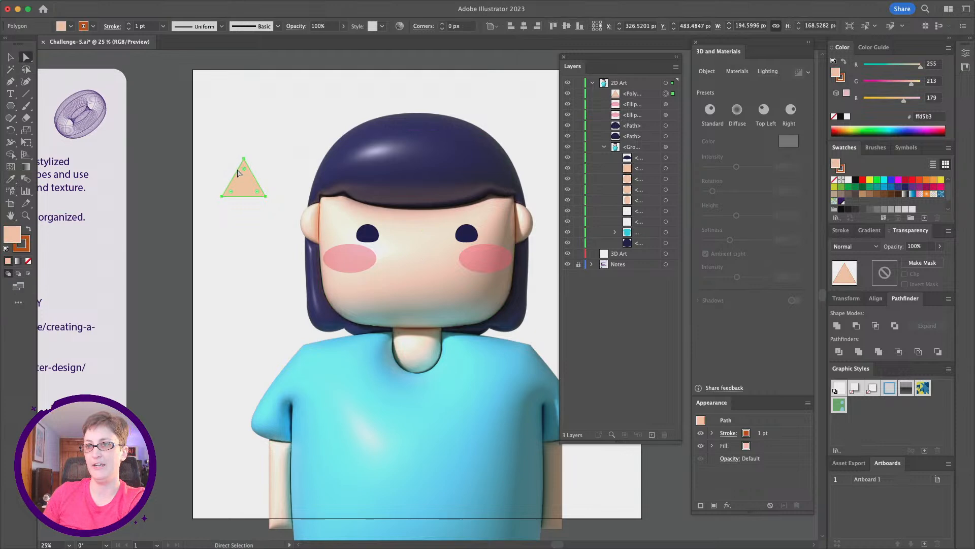
{"action": "left_click", "coordinate": [222, 195]}
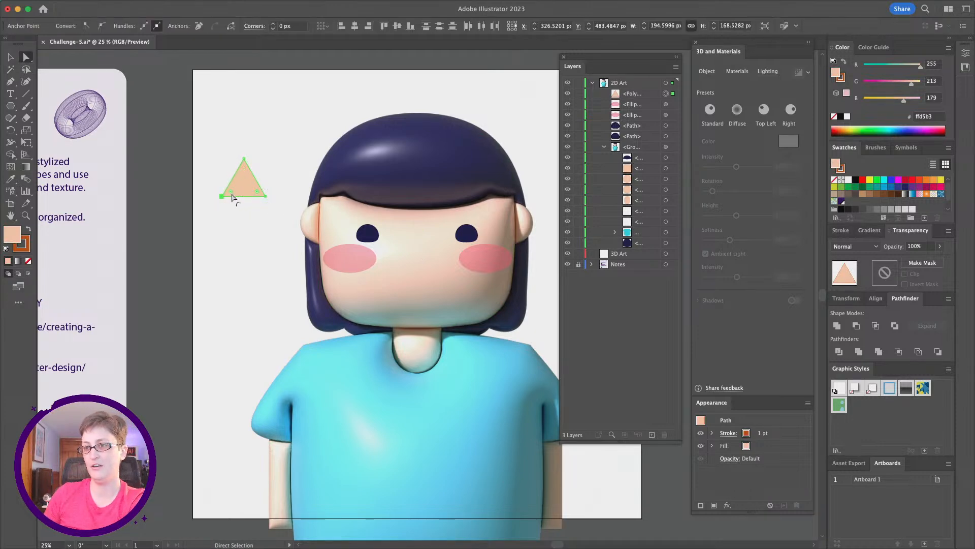
{"action": "left_click_drag", "start_coordinate": [229, 194], "coordinate": [235, 191]}
{"action": "left_click", "coordinate": [229, 243]}
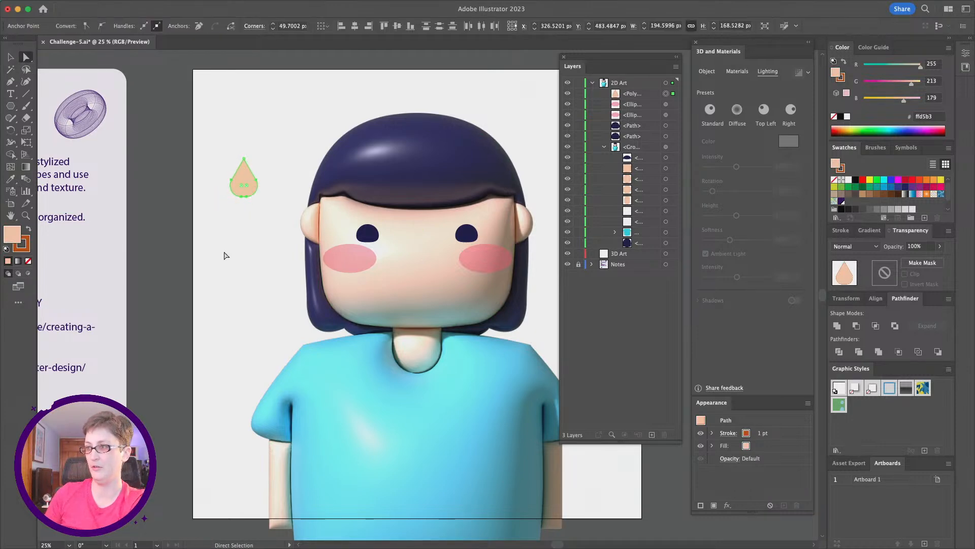
- Copy the inflated 3D character group and paste the copy in front
{"action": "left_click", "coordinate": [670, 145]}
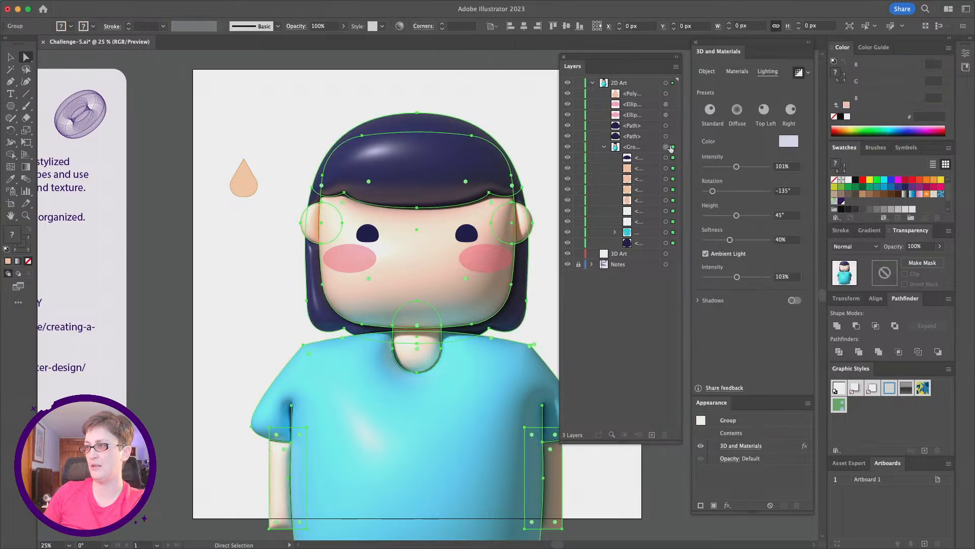
{"action": "left_click", "coordinate": [800, 73]}
{"action": "key", "text": "super"}
{"action": "key", "text": "super+c"}
{"action": "key", "text": "super+f"}
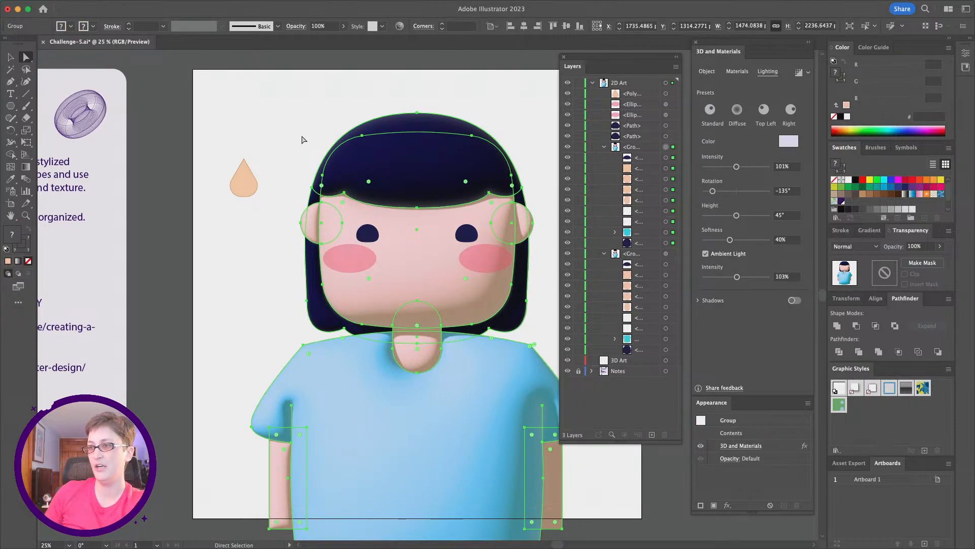
- Move the nose shape into the pasted group and delete that group's other contents
{"action": "left_click_drag", "start_coordinate": [623, 95], "coordinate": [637, 150]}
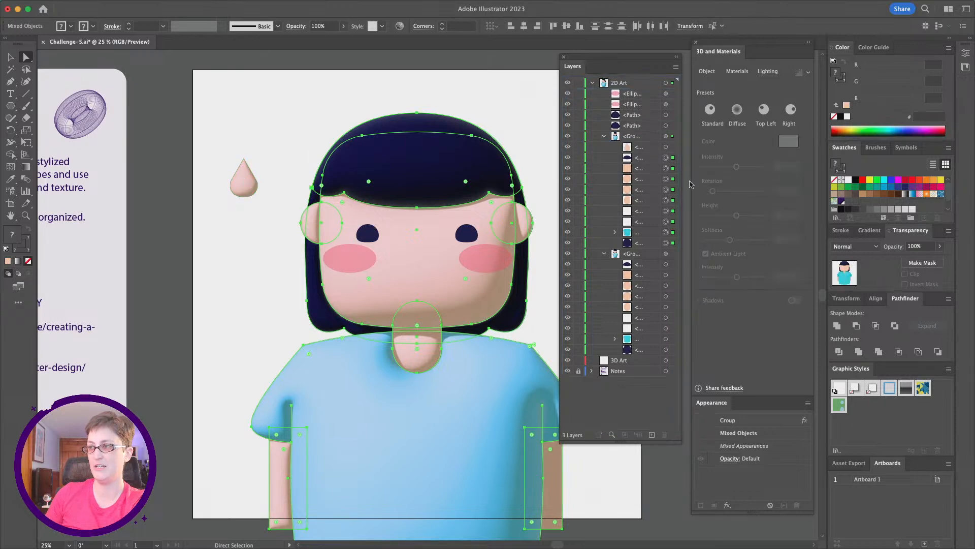
{"action": "left_click", "coordinate": [666, 158]}
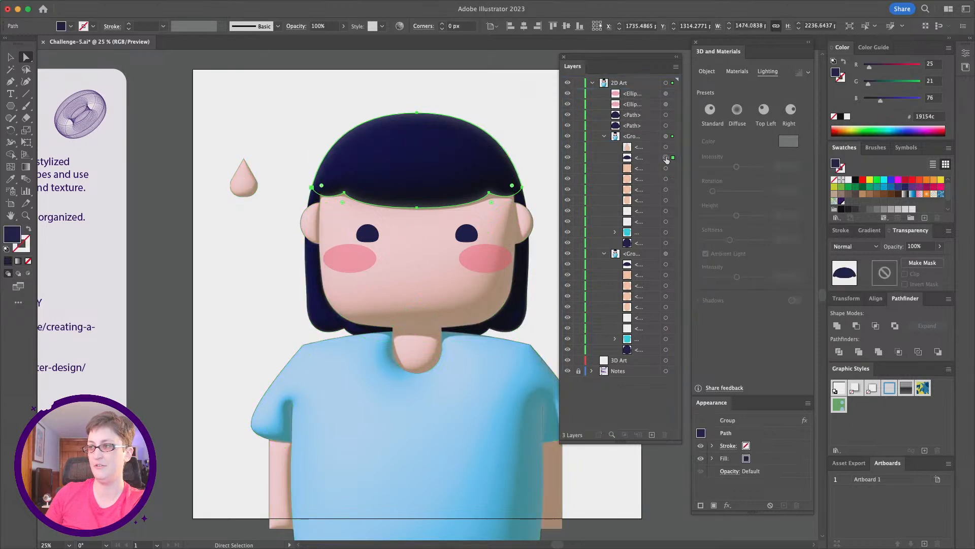
{"action": "left_click", "coordinate": [667, 244], "text": "shift"}
{"action": "key", "text": "Delete"}
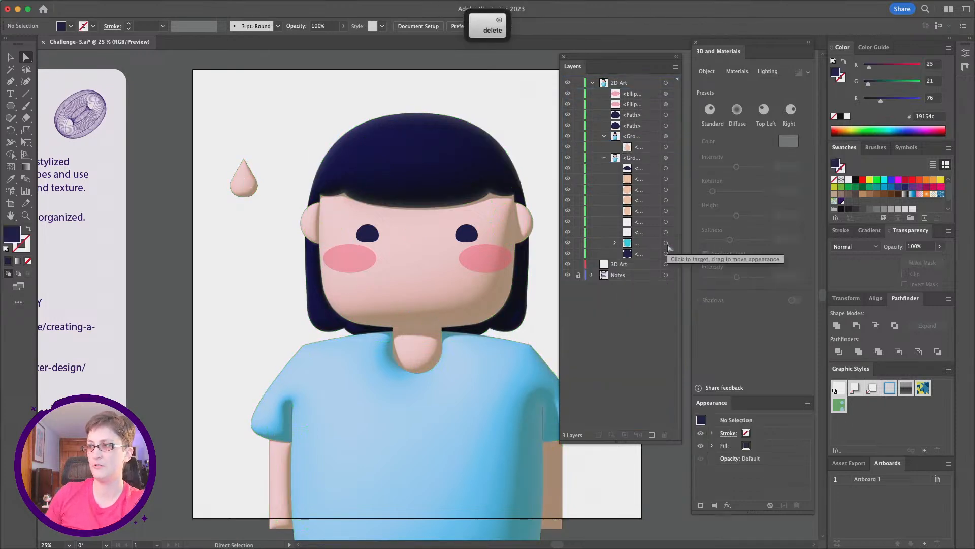
- Move the inflated nose group onto the face, centred between the eyes and cheeks
{"action": "left_click", "coordinate": [604, 138]}
{"action": "left_click", "coordinate": [666, 136]}
{"action": "key", "text": "v"}
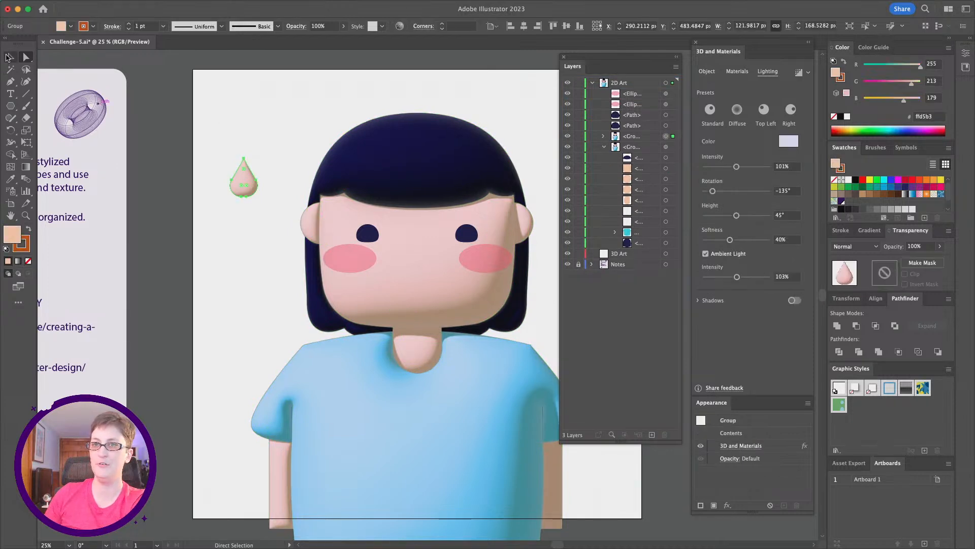
{"action": "left_click_drag", "start_coordinate": [249, 193], "coordinate": [427, 271]}
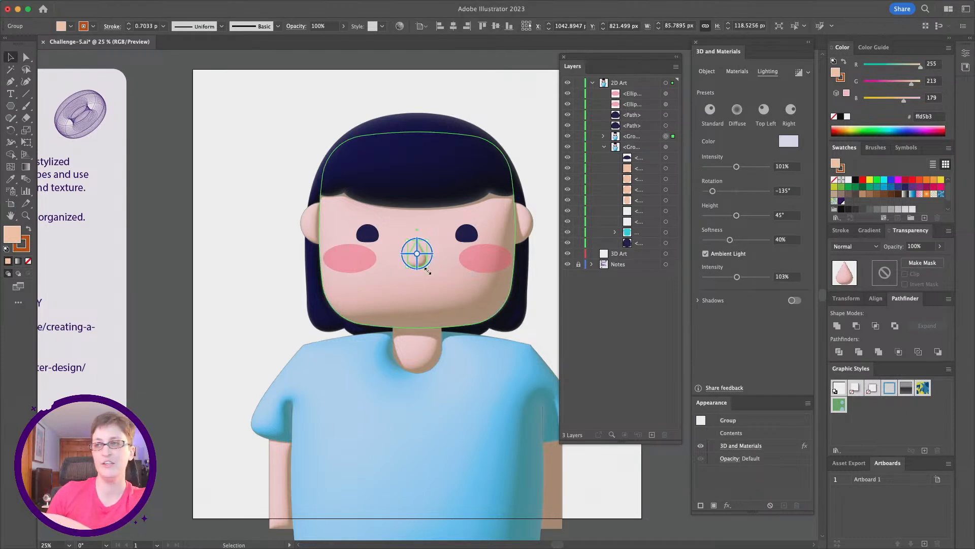
{"action": "left_click", "coordinate": [230, 276]}
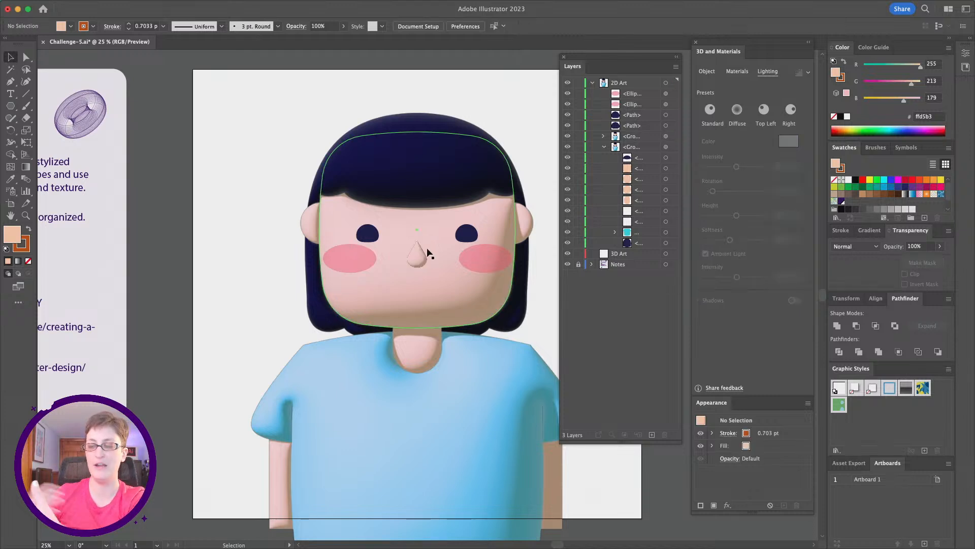
- Select the whole character group and export the artboard as a PNG at 1x with Export for Screens
{"action": "scroll", "coordinate": [428, 252], "scroll_direction": "down", "scroll_amount": 3}
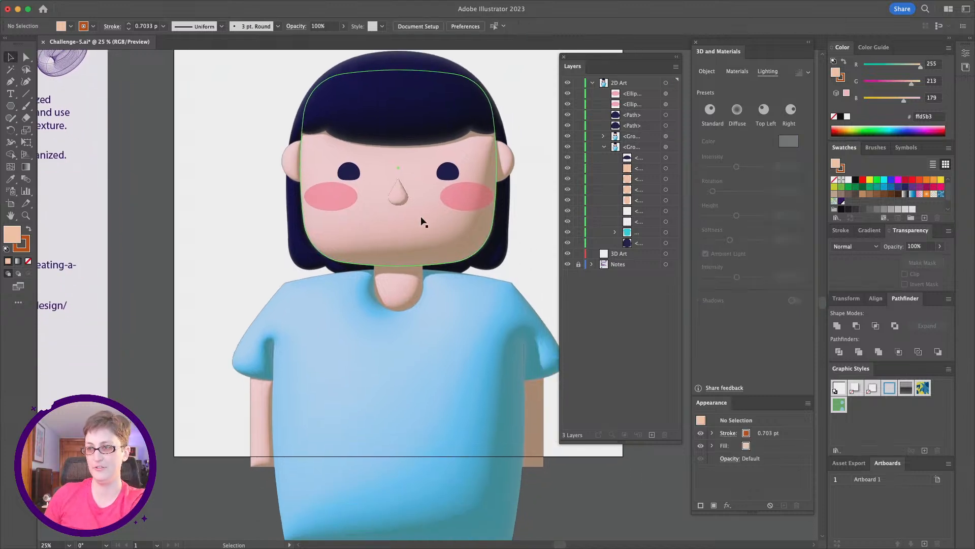
{"action": "scroll", "coordinate": [421, 218], "scroll_direction": "right", "scroll_amount": 2}
{"action": "key", "text": "super+minus"}
{"action": "scroll", "coordinate": [527, 277], "scroll_direction": "right", "scroll_amount": 2}
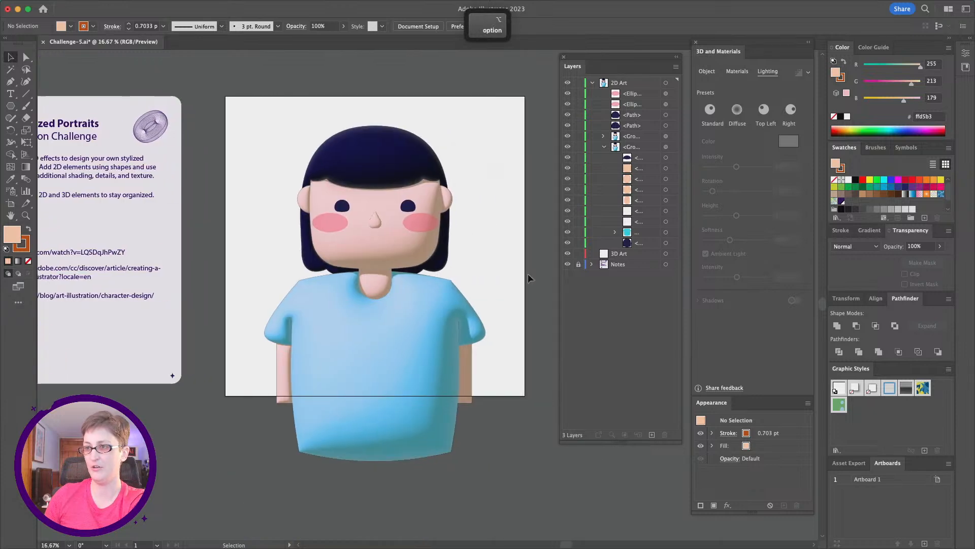
{"action": "left_click", "coordinate": [383, 337]}
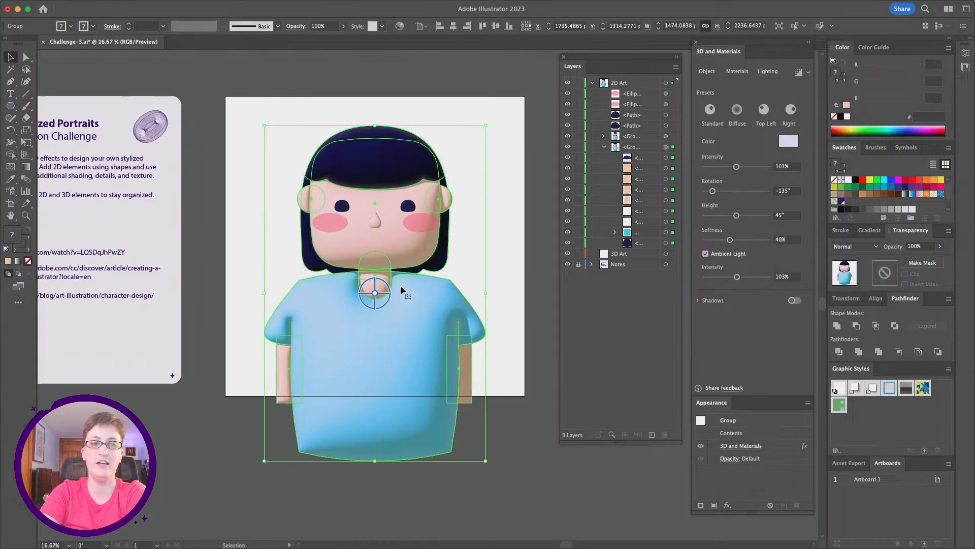
{"action": "left_click", "coordinate": [75, 5]}
{"action": "mouse_move", "coordinate": [87, 233]}
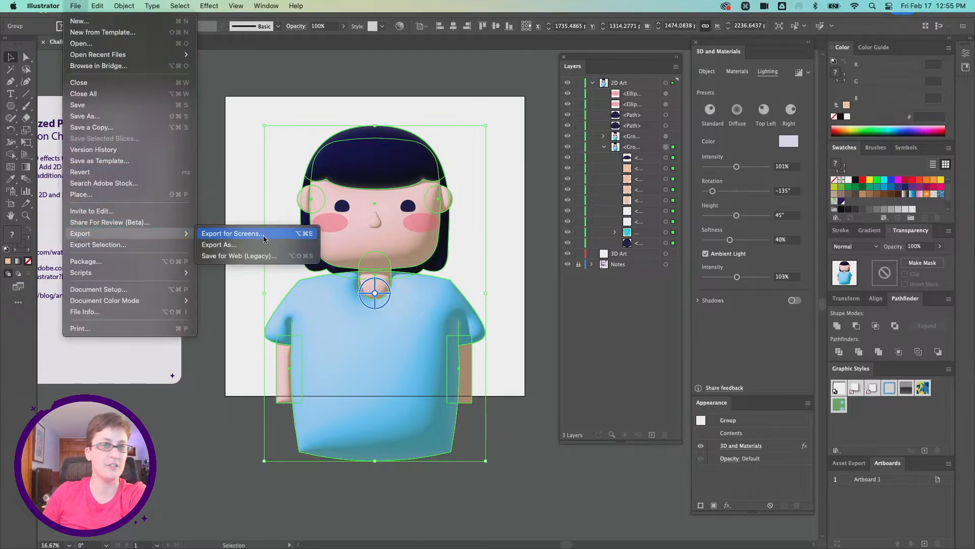
{"action": "left_click", "coordinate": [264, 237]}
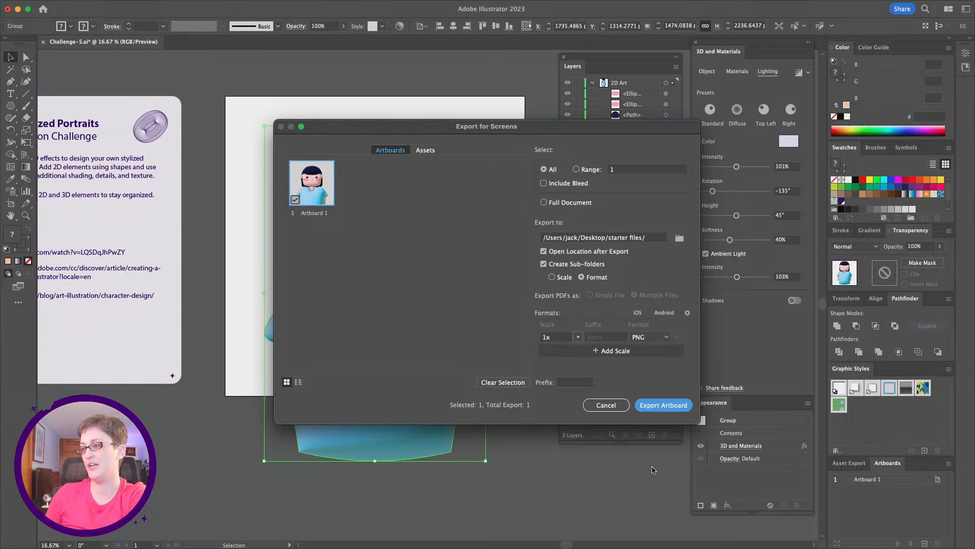
{"action": "left_click", "coordinate": [687, 313]}
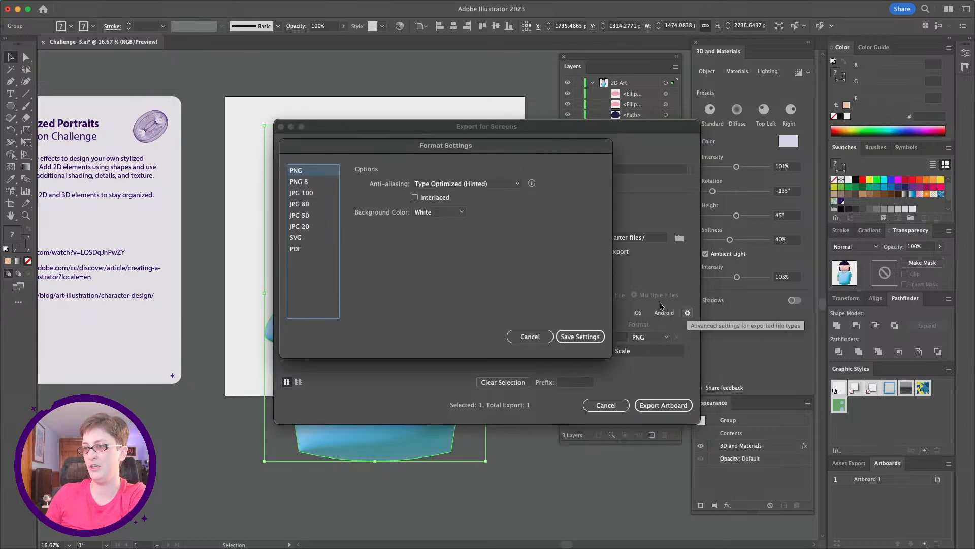
{"action": "left_click", "coordinate": [573, 337]}
{"action": "left_click", "coordinate": [664, 405]}
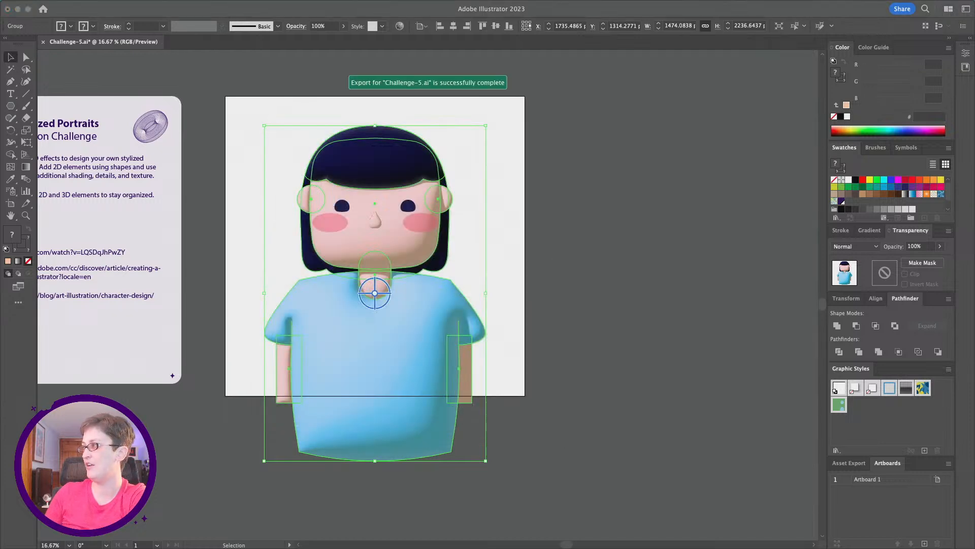
- Switch to Discord and post the exported Artboard 1.png in the dcc-feedback channel
{"action": "left_click_drag", "start_coordinate": [829, 61], "coordinate": [714, 70]}
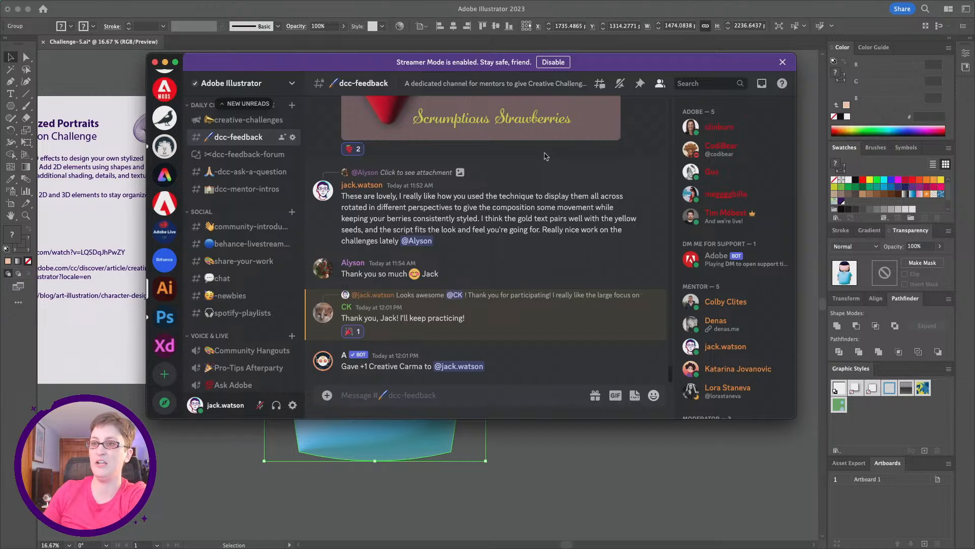
{"action": "scroll", "coordinate": [542, 156], "scroll_direction": "up", "scroll_amount": 1}
{"action": "scroll", "coordinate": [231, 152], "scroll_direction": "up", "scroll_amount": 1}
{"action": "scroll", "coordinate": [232, 154], "scroll_direction": "down", "scroll_amount": 1}
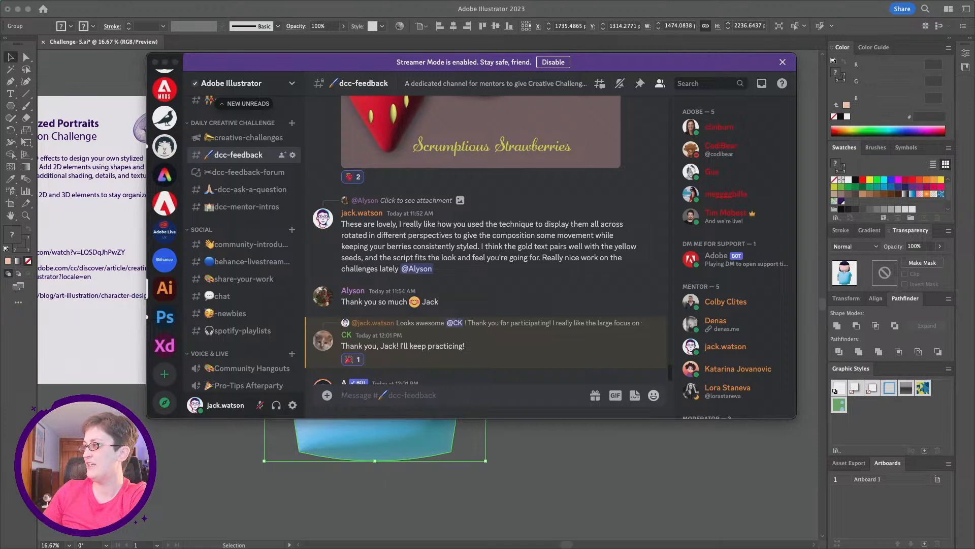
{"action": "left_click_drag", "start_coordinate": [621, 319], "coordinate": [499, 378]}
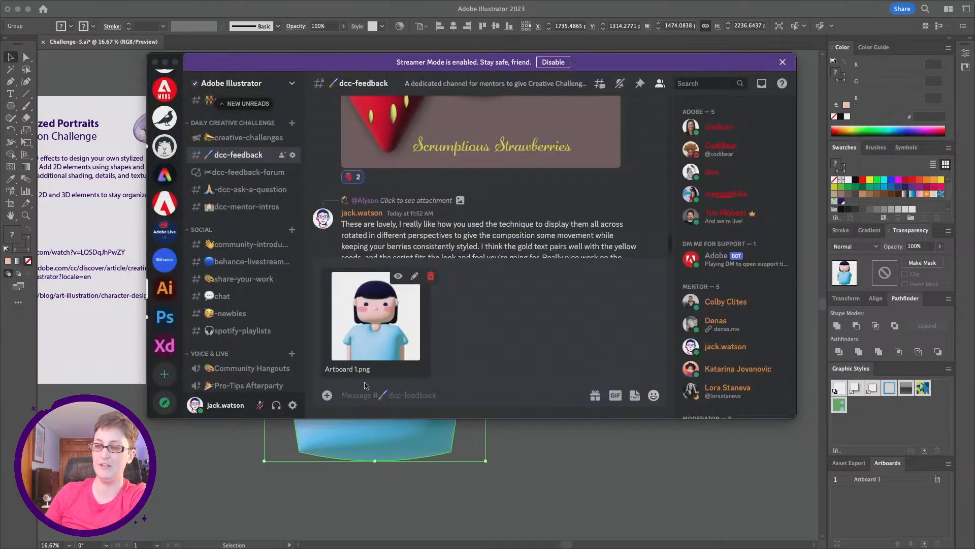
{"action": "left_click", "coordinate": [377, 394]}
{"action": "key", "text": "Return"}
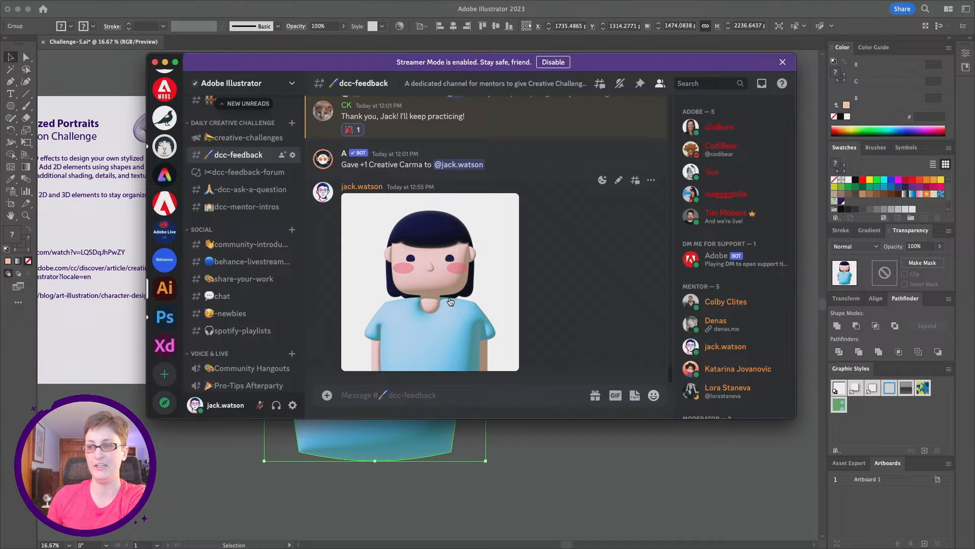
- Browse other members' submissions in the dcc-feedback channel, then return to Illustrator
{"action": "scroll", "coordinate": [451, 302], "scroll_direction": "up", "scroll_amount": 10}
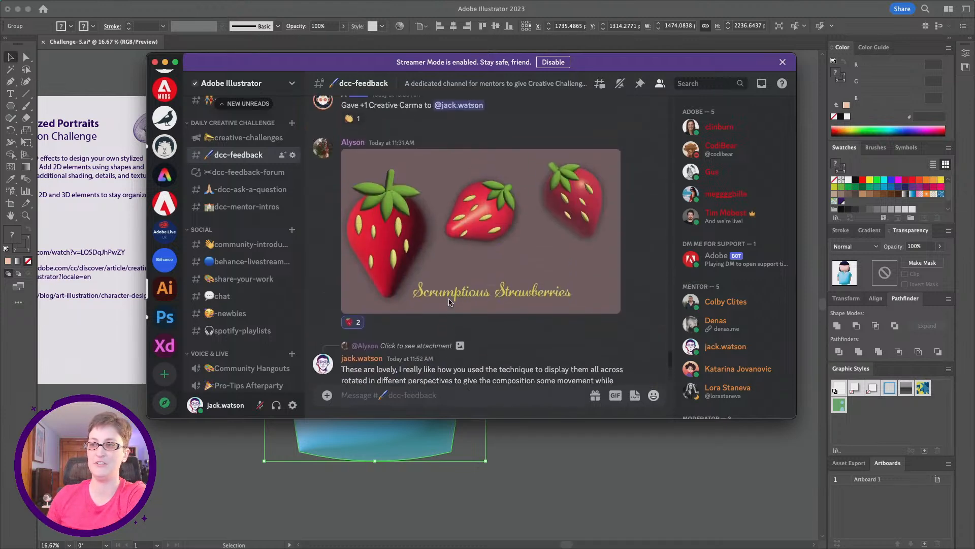
{"action": "left_click", "coordinate": [530, 261]}
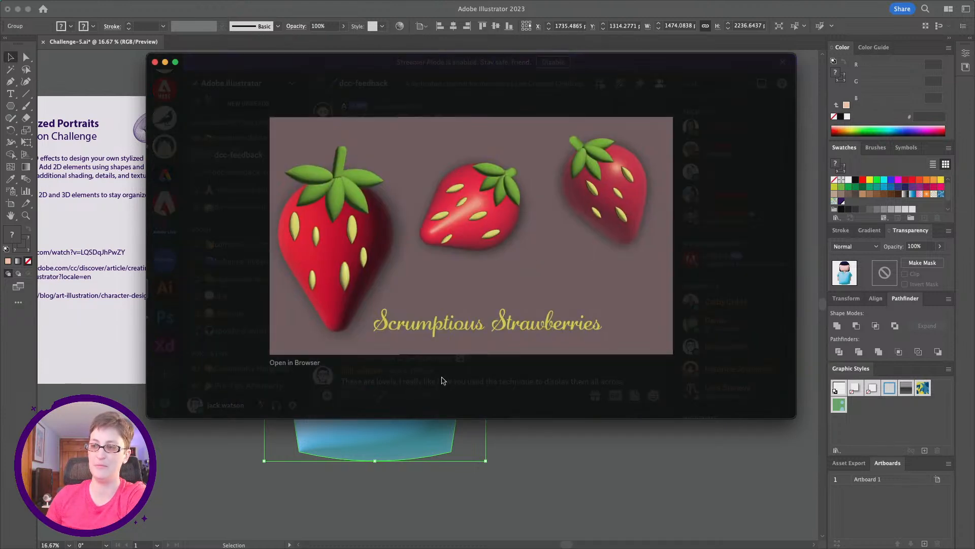
{"action": "left_click", "coordinate": [443, 380]}
{"action": "scroll", "coordinate": [447, 318], "scroll_direction": "up", "scroll_amount": 10}
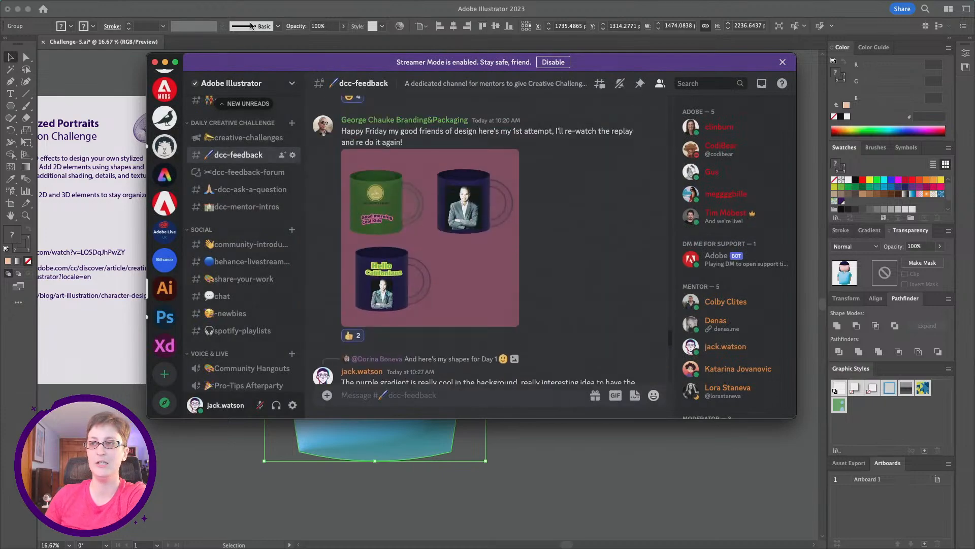
{"action": "left_click_drag", "start_coordinate": [254, 62], "coordinate": [974, 66]}
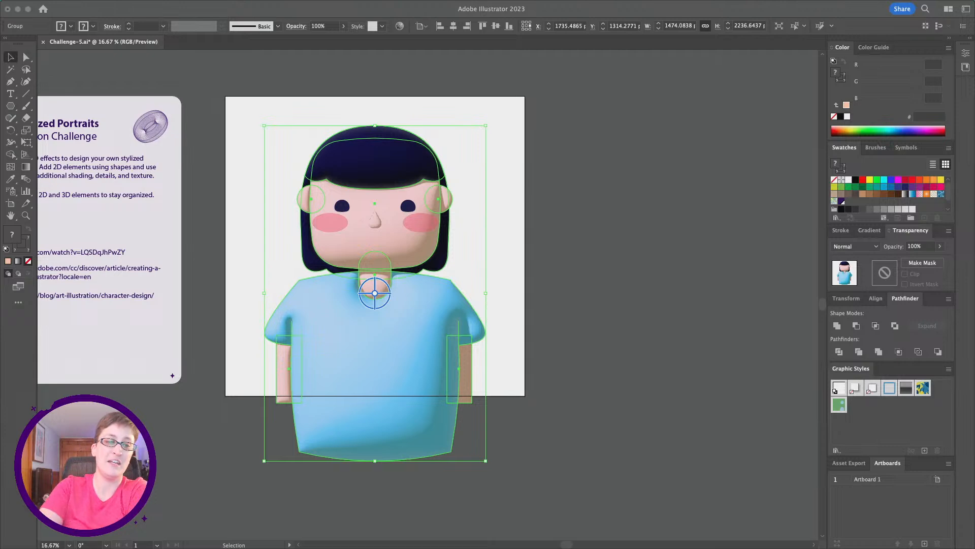